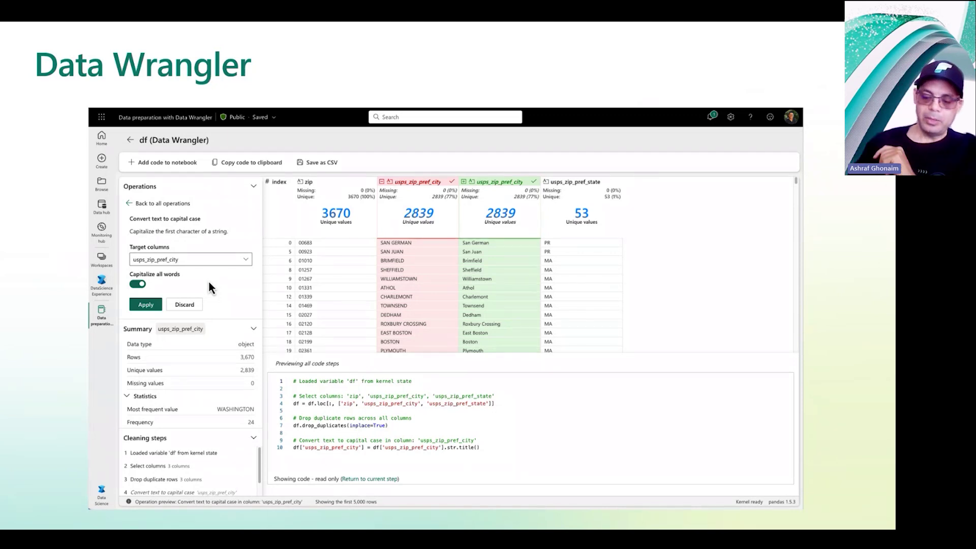
Leave the slide presentation for the Power BI browser window and open the Fabric workspace.
key(Right)
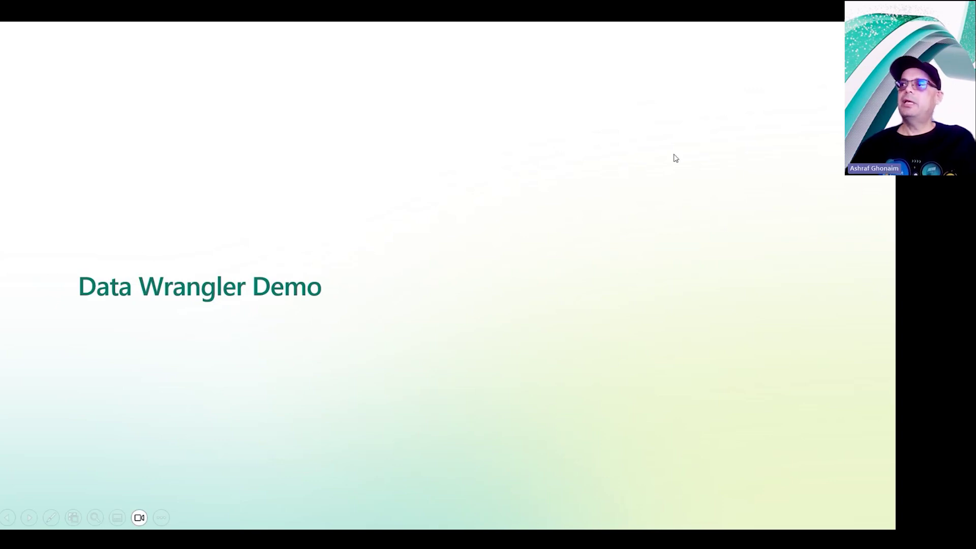
key(alt+Tab)
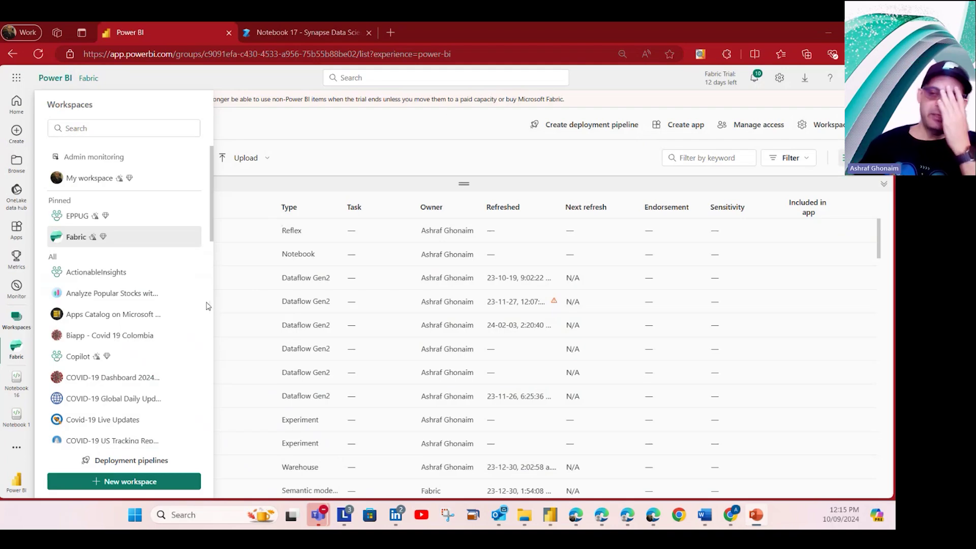
mouse_move(196, 293)
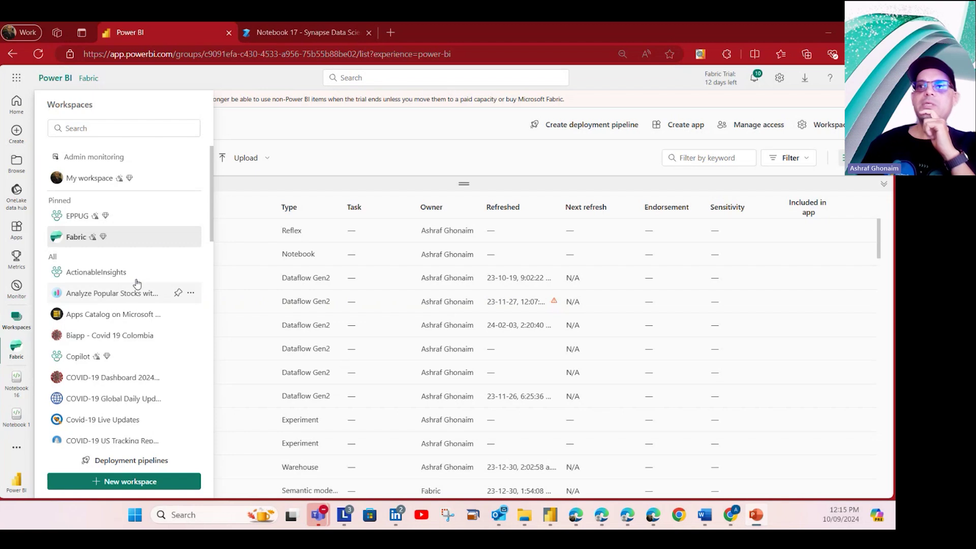
click(118, 238)
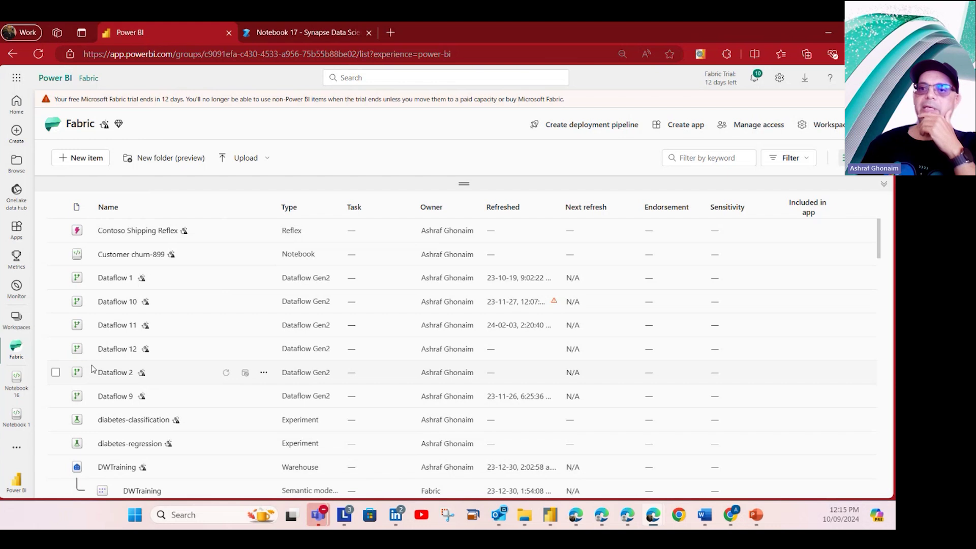
Change to the Synapse Data Science experience and create a new notebook.
click(24, 486)
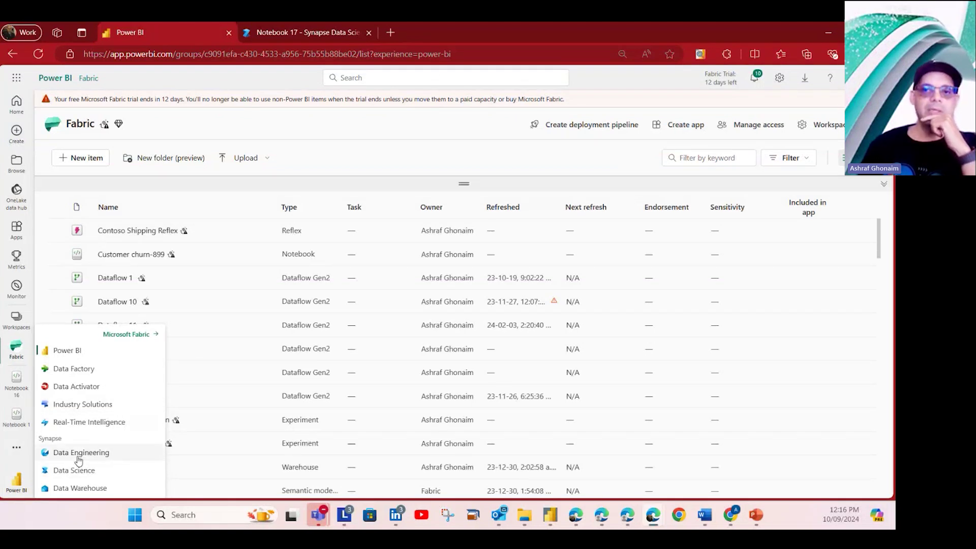
click(87, 475)
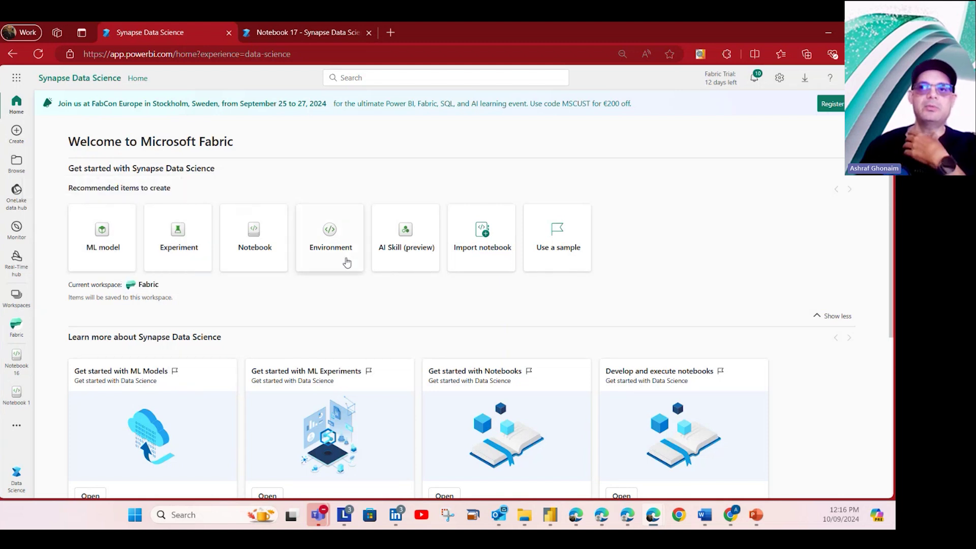
click(258, 236)
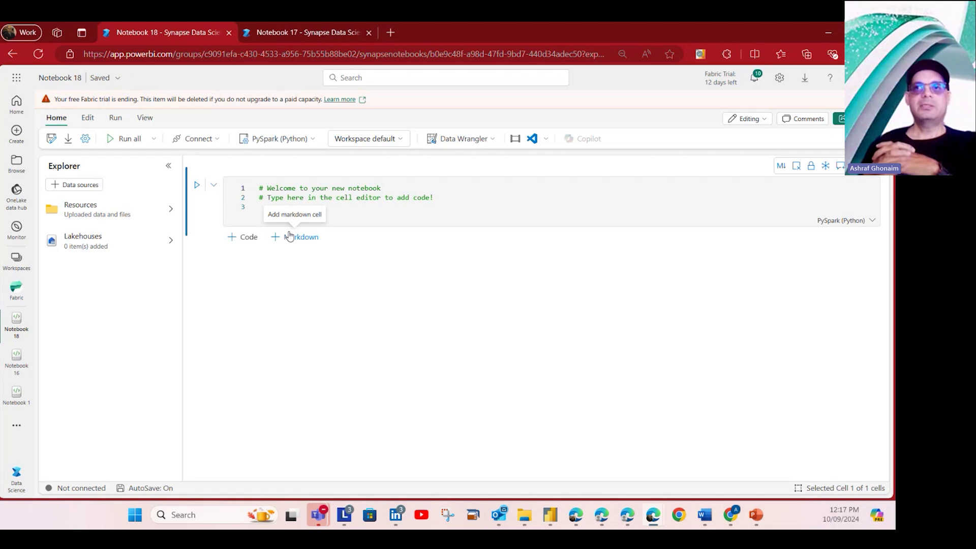
Add the existing LH lakehouse as a data source for the notebook and expand its Tables folder.
click(78, 187)
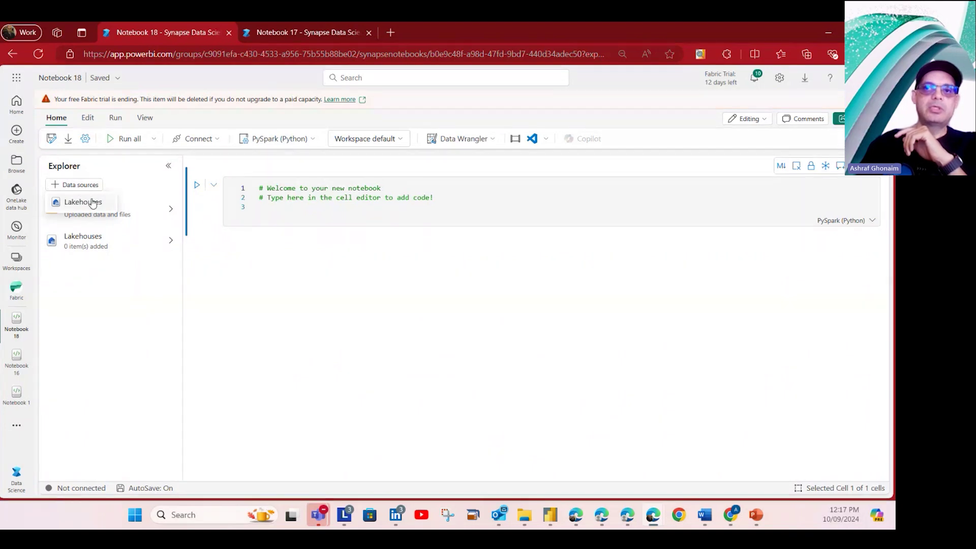
click(95, 205)
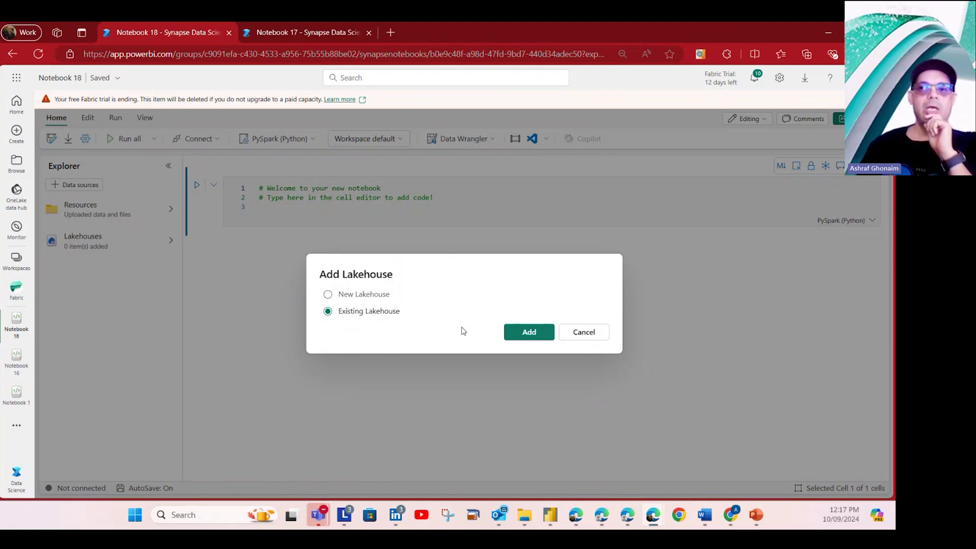
click(527, 334)
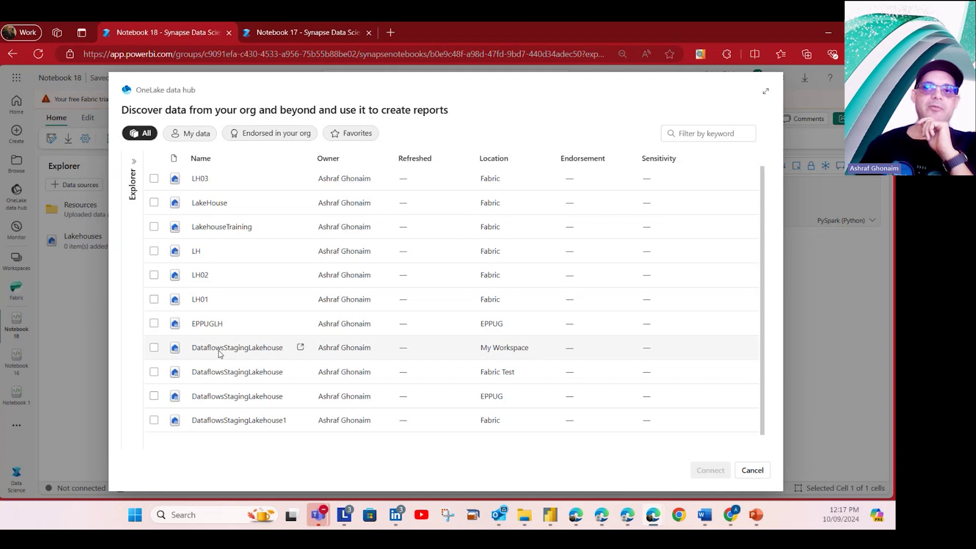
scroll(228, 399, down, 1)
scroll(219, 361, up, 1)
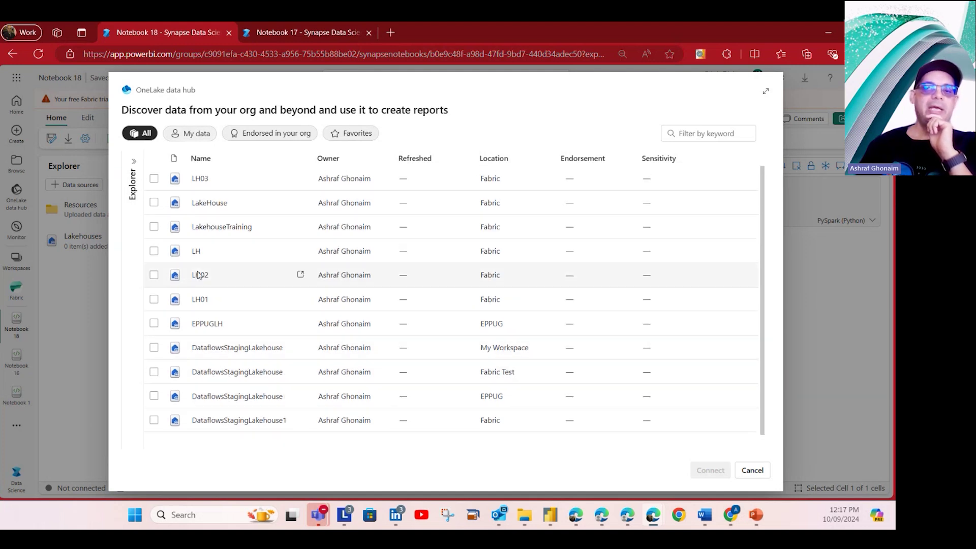
click(155, 252)
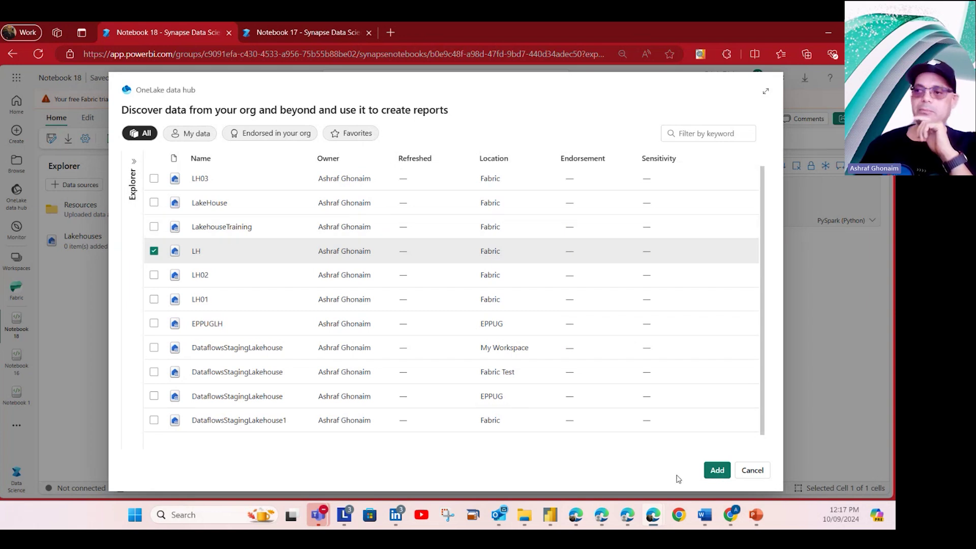
click(717, 471)
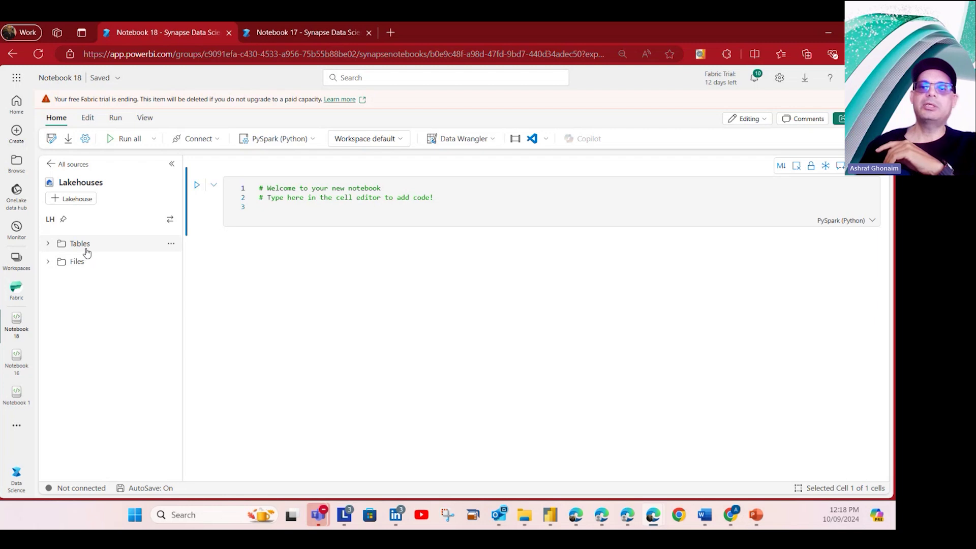
click(48, 245)
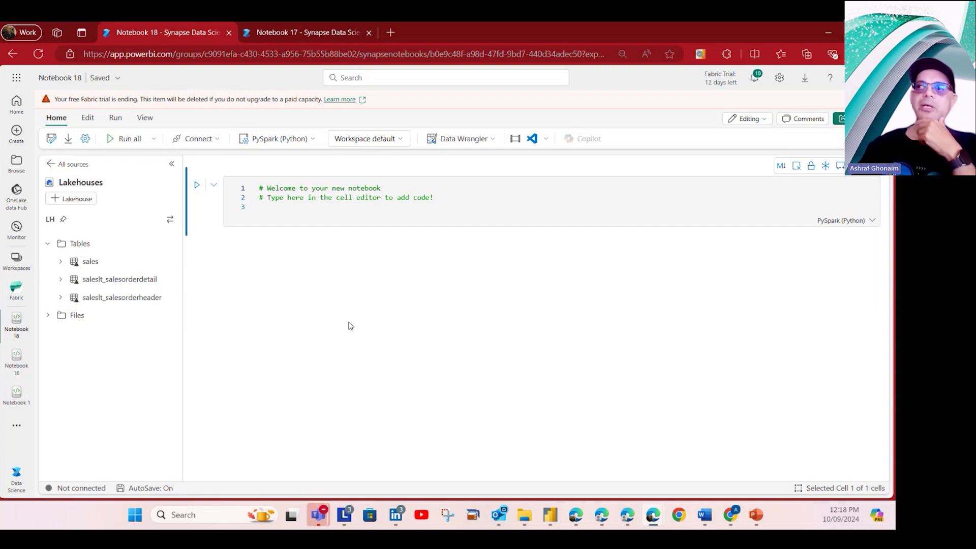
mouse_move(353, 239)
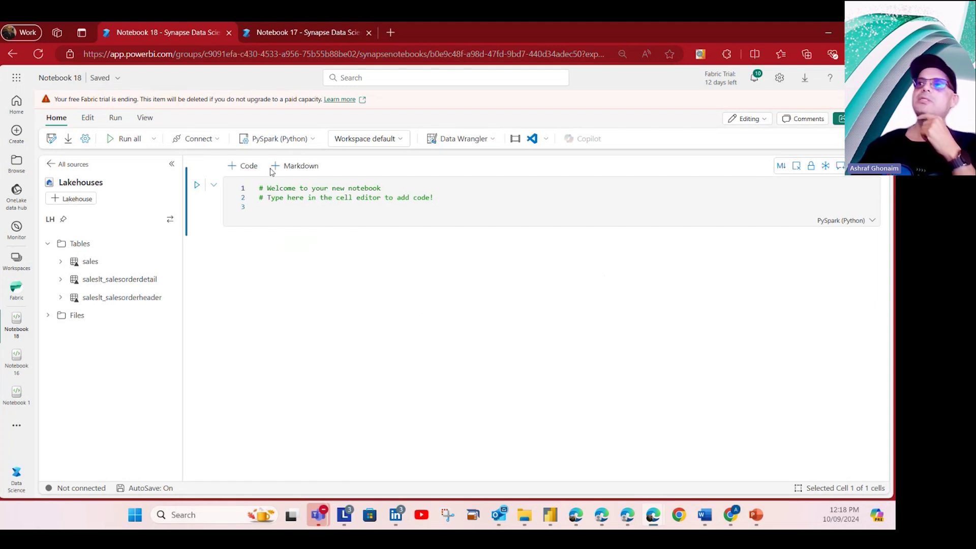
click(310, 140)
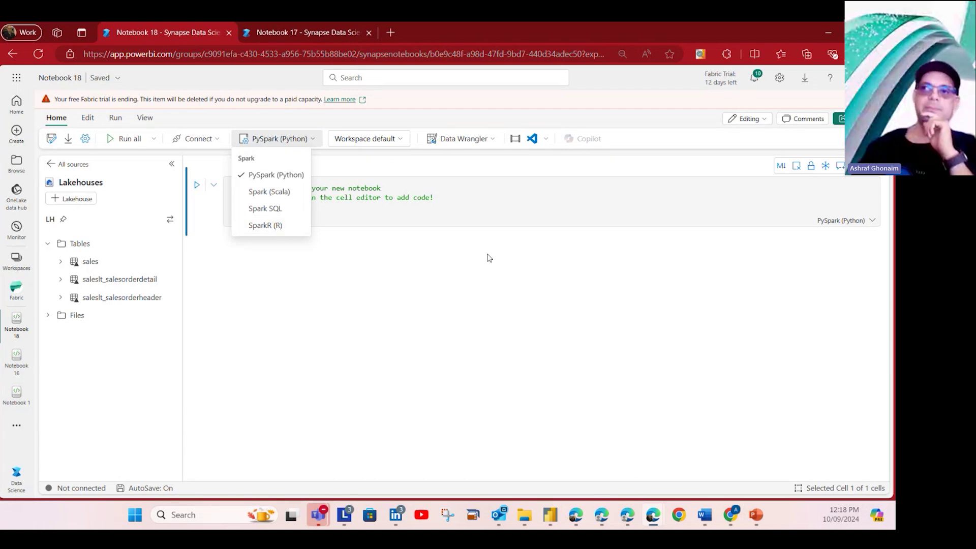
click(449, 114)
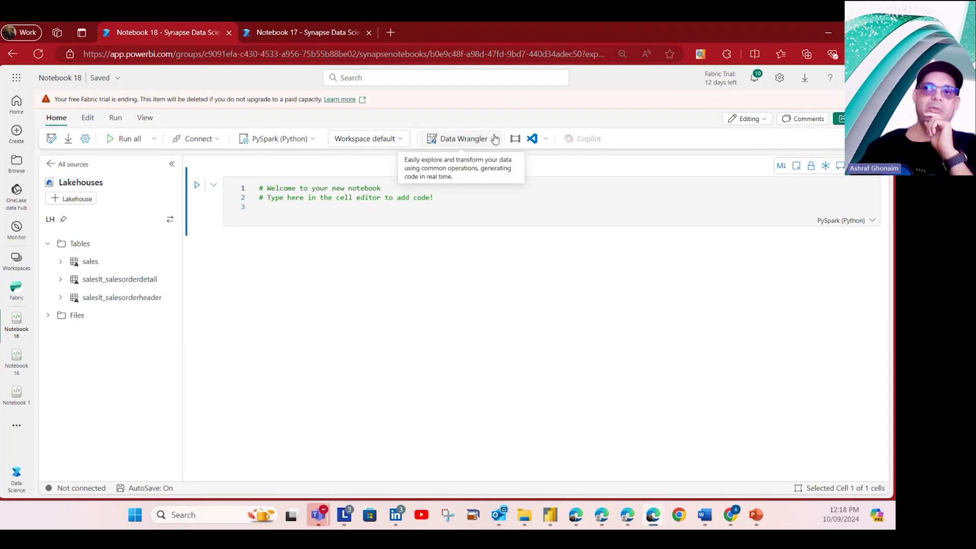
click(489, 142)
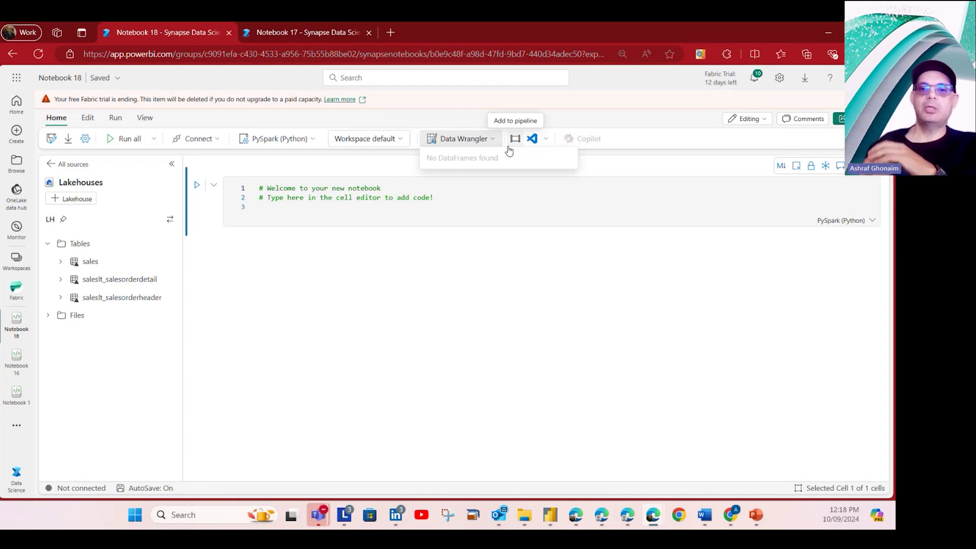
click(471, 143)
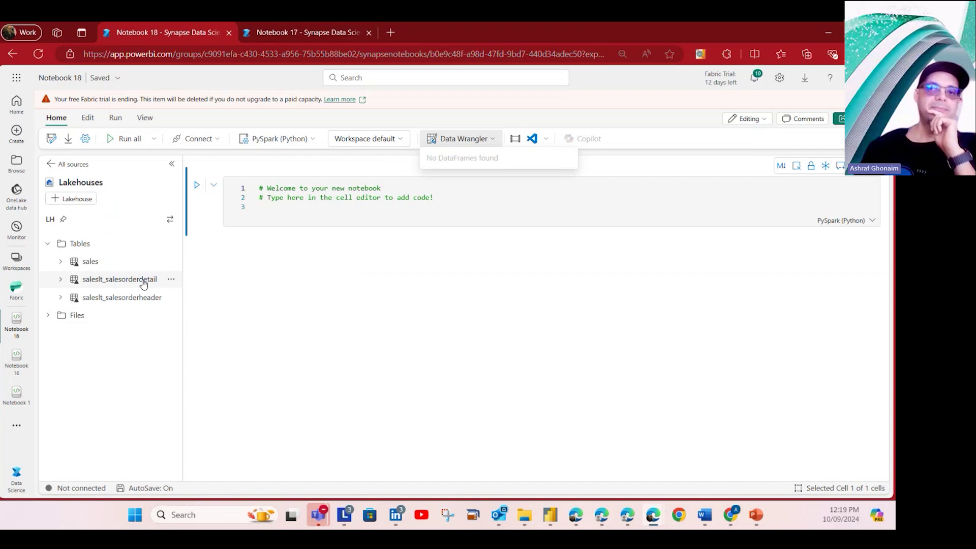
Load the sales table into a new code cell with Spark and run the cell to show its rows.
click(171, 265)
mouse_move(218, 286)
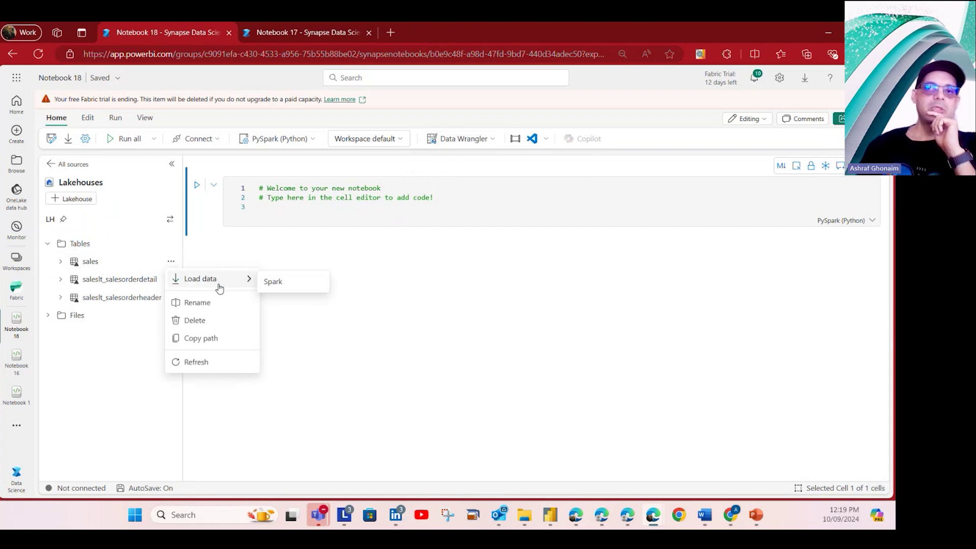
click(271, 284)
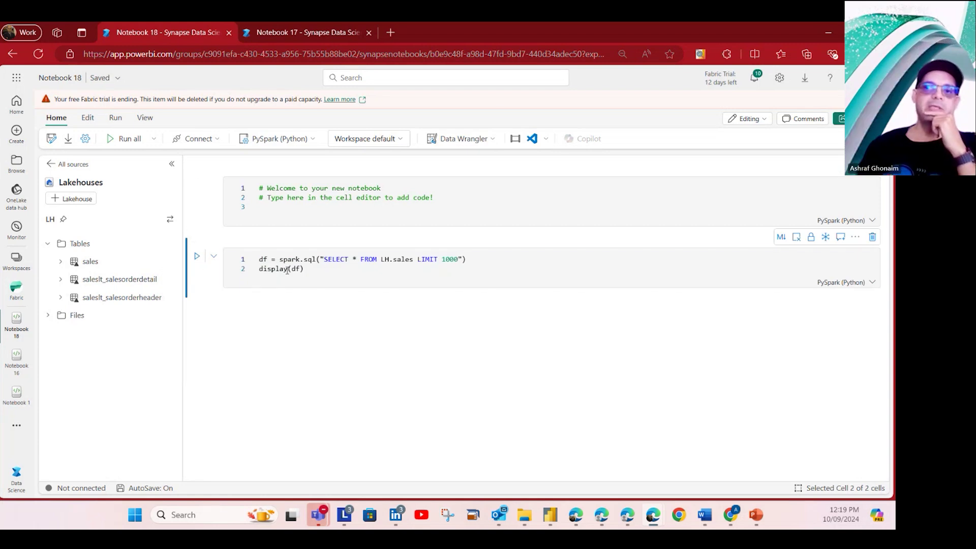
drag(331, 268, 260, 257)
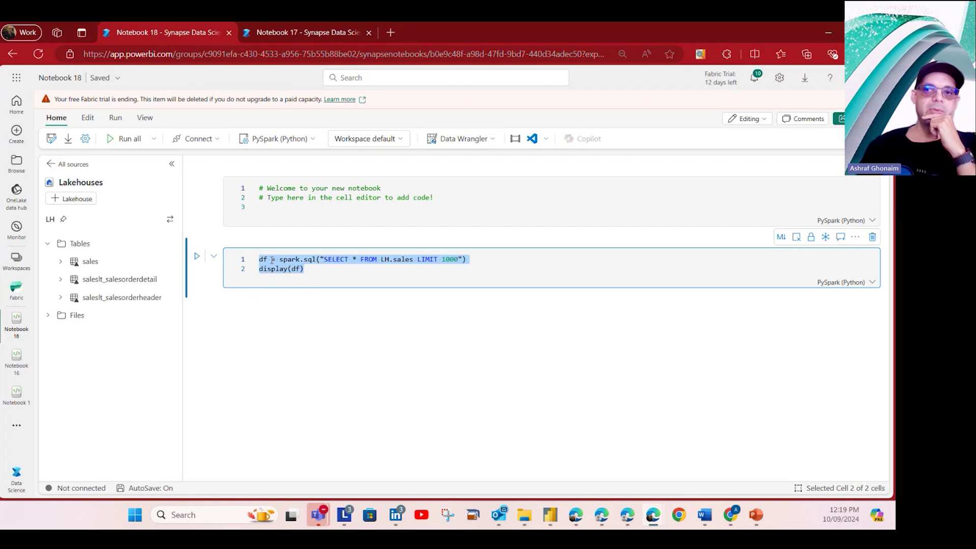
key(Right)
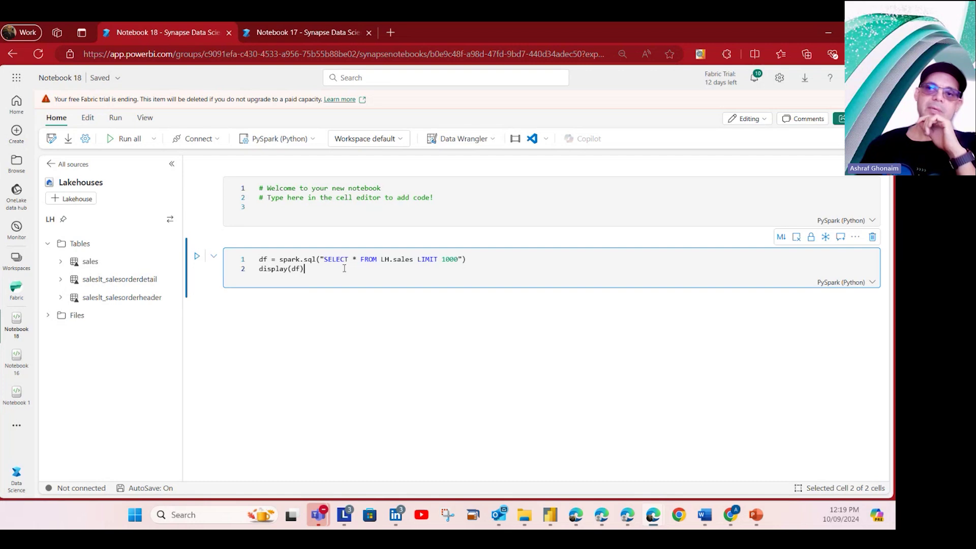
click(197, 261)
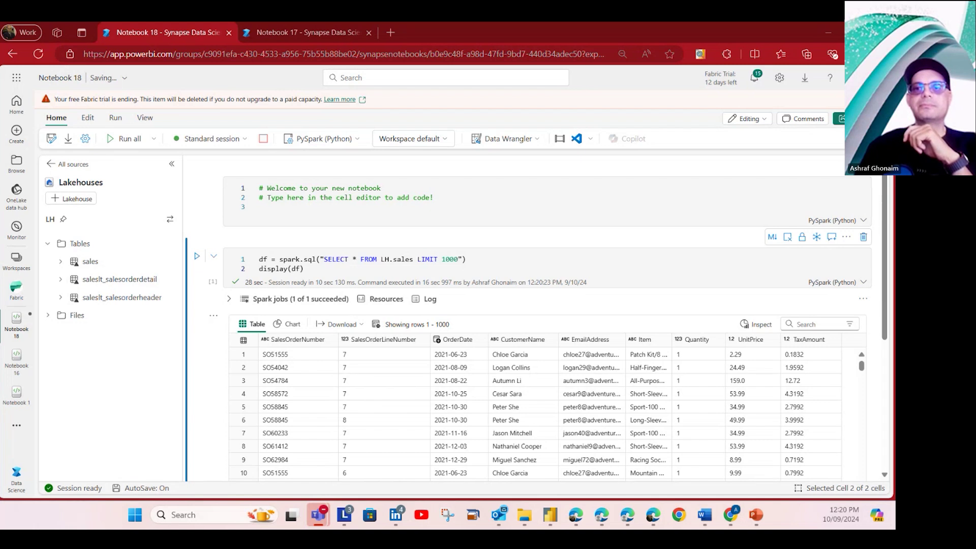
scroll(312, 422, down, 1)
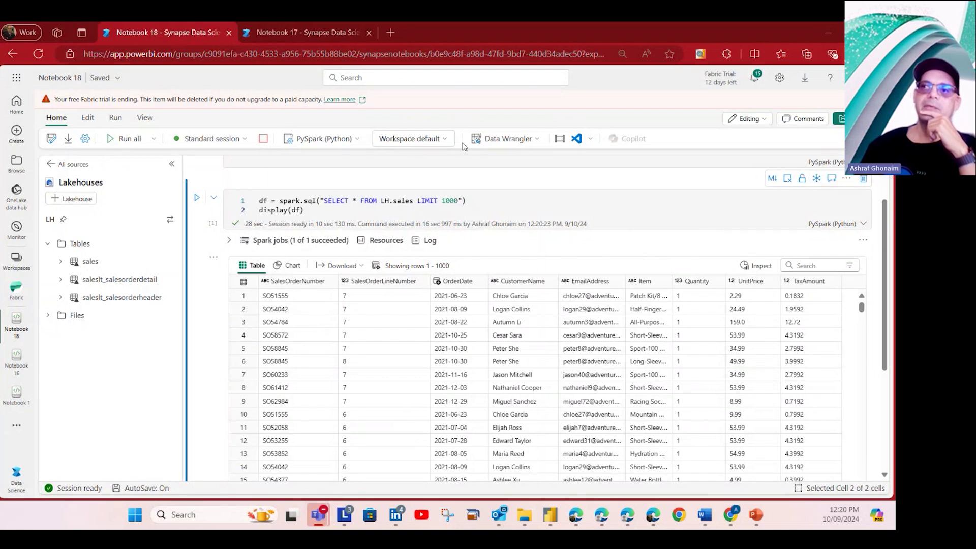
click(539, 141)
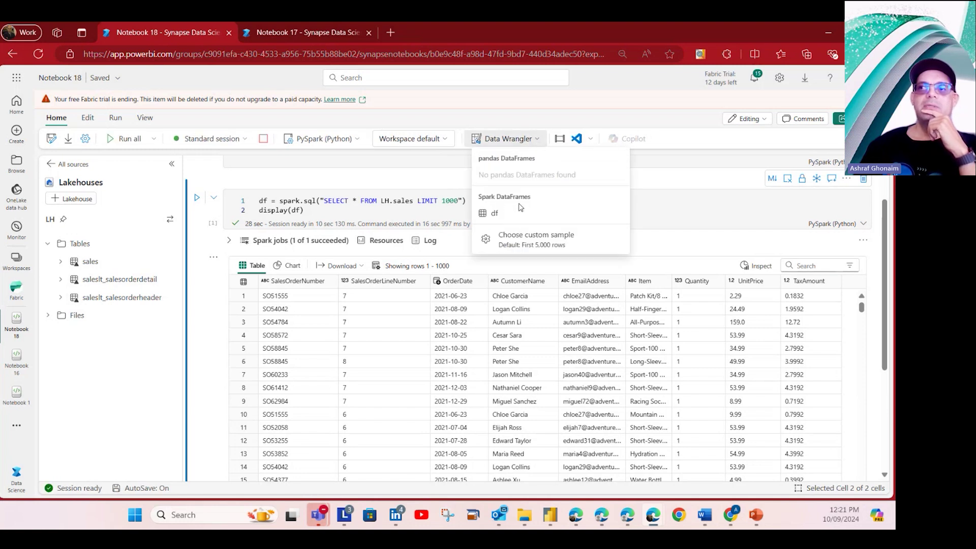
click(508, 210)
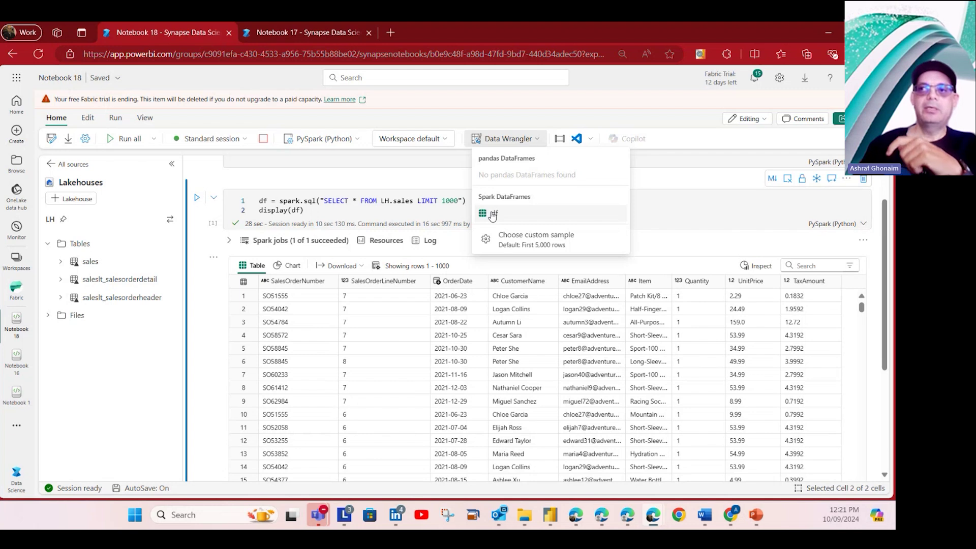
click(545, 247)
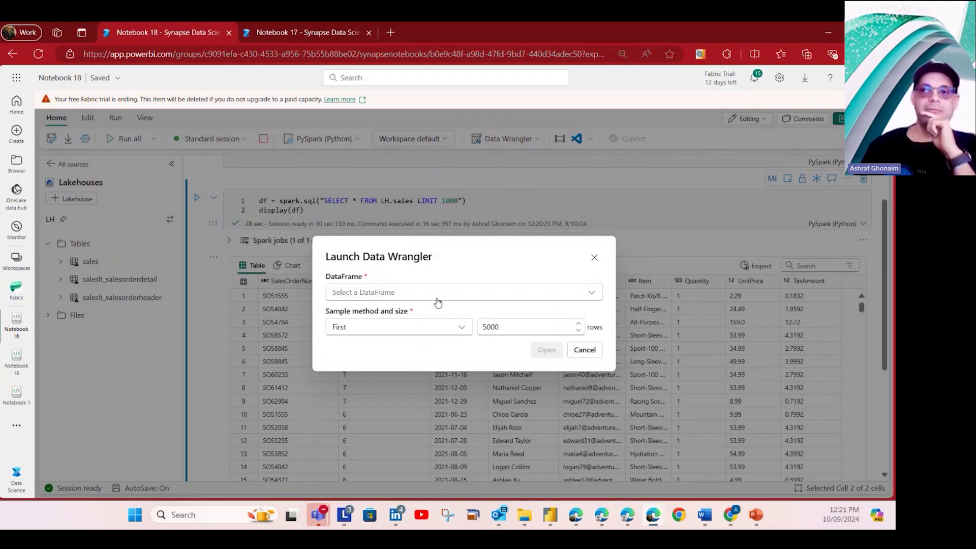
click(462, 329)
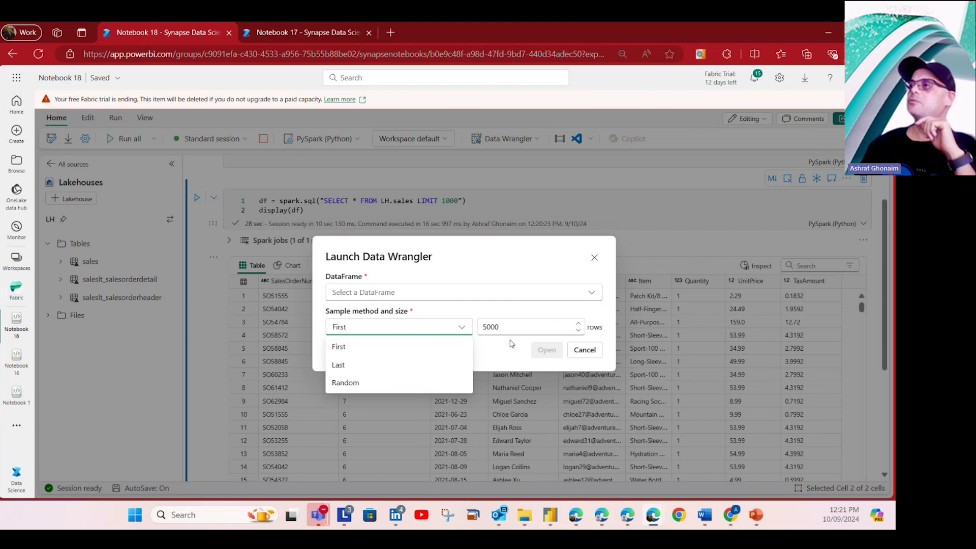
click(354, 382)
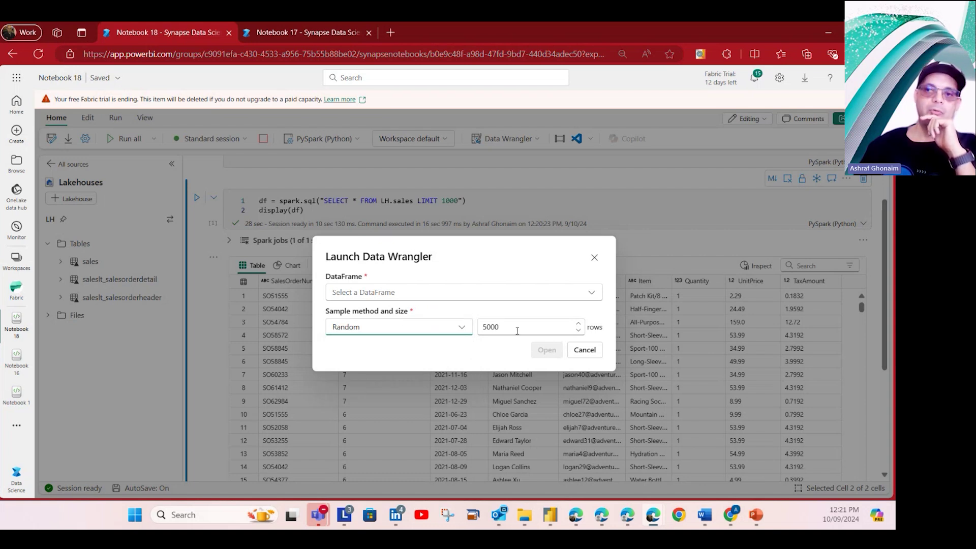
click(583, 351)
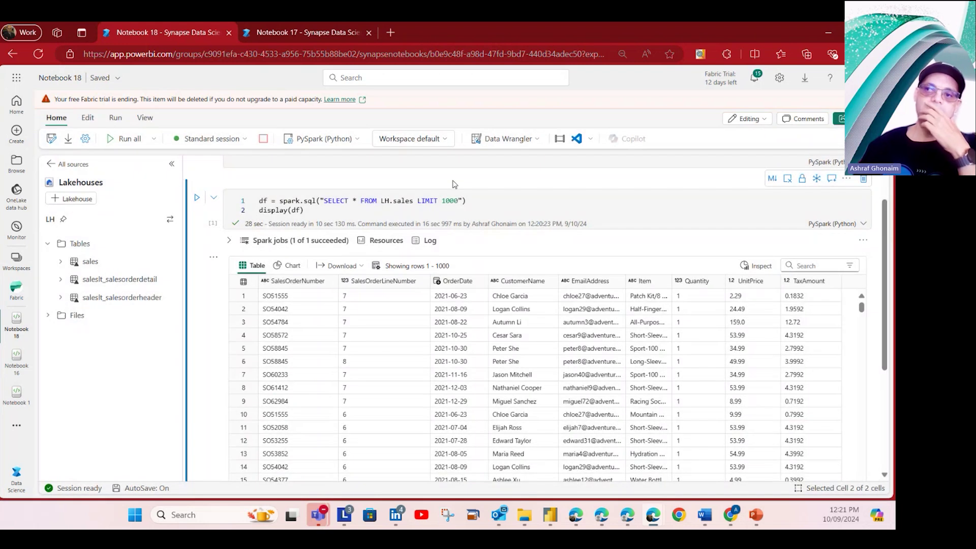
Open the Spark DataFrame df in Data Wrangler and enlarge the data grid to show more rows.
click(537, 141)
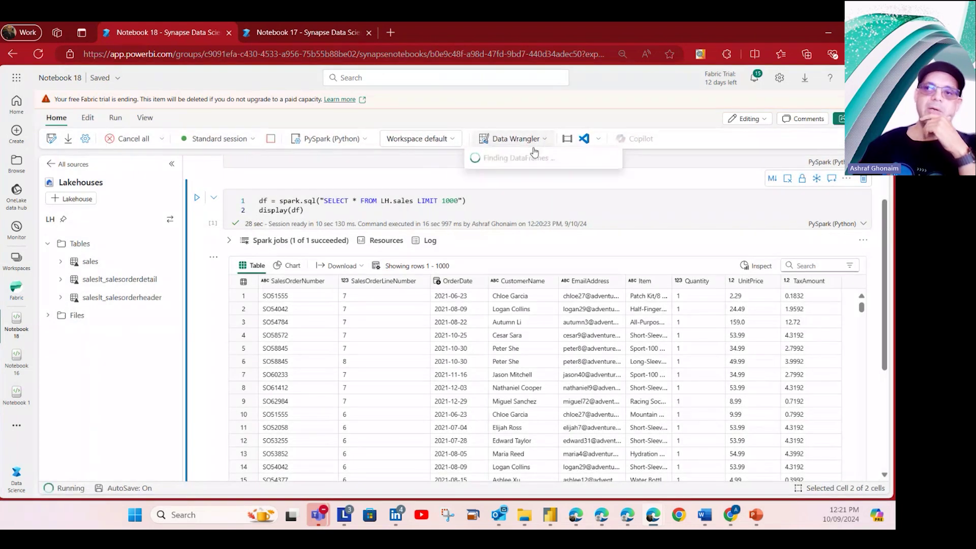
click(506, 214)
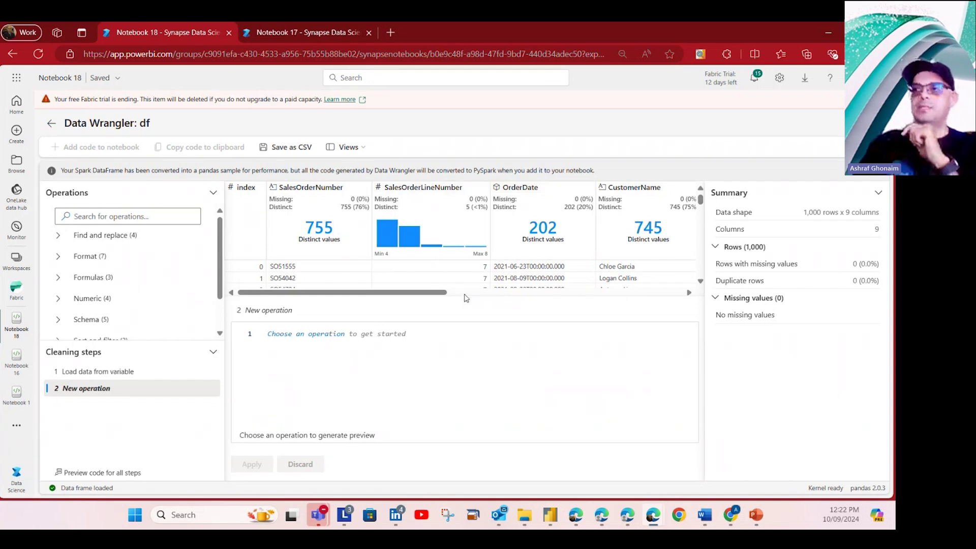
drag(467, 306, 472, 365)
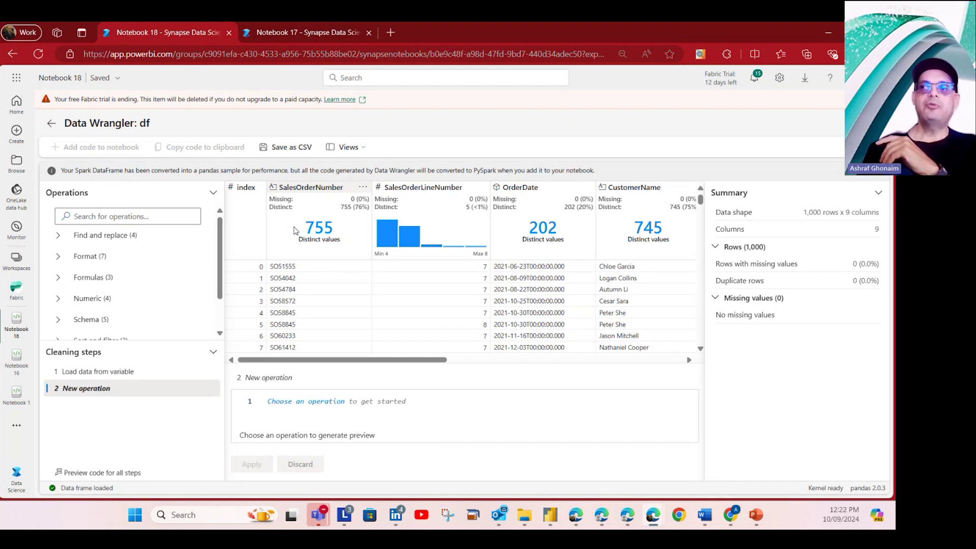
mouse_move(381, 228)
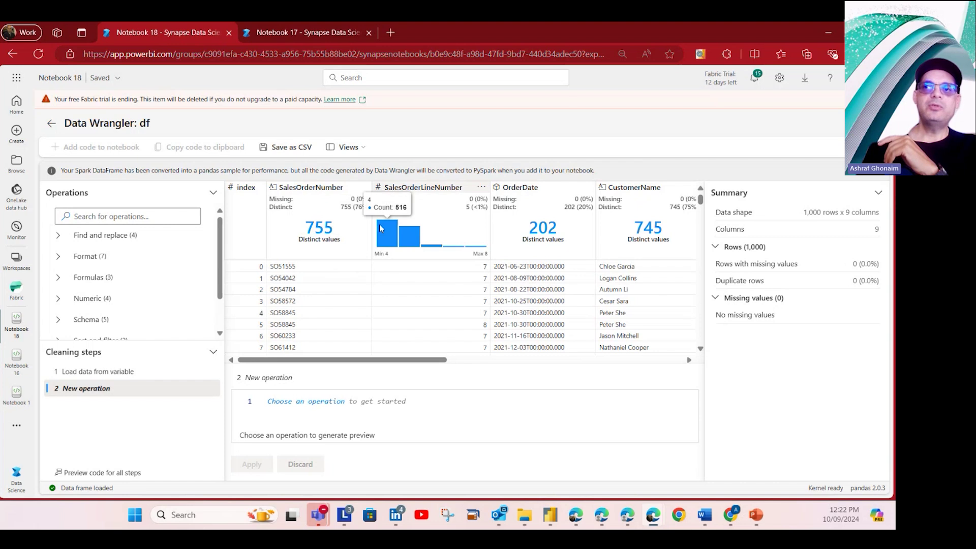
Examine the missing values, distinct counts and distributions of the columns from SalesOrderNumber through TaxAmount.
mouse_move(418, 248)
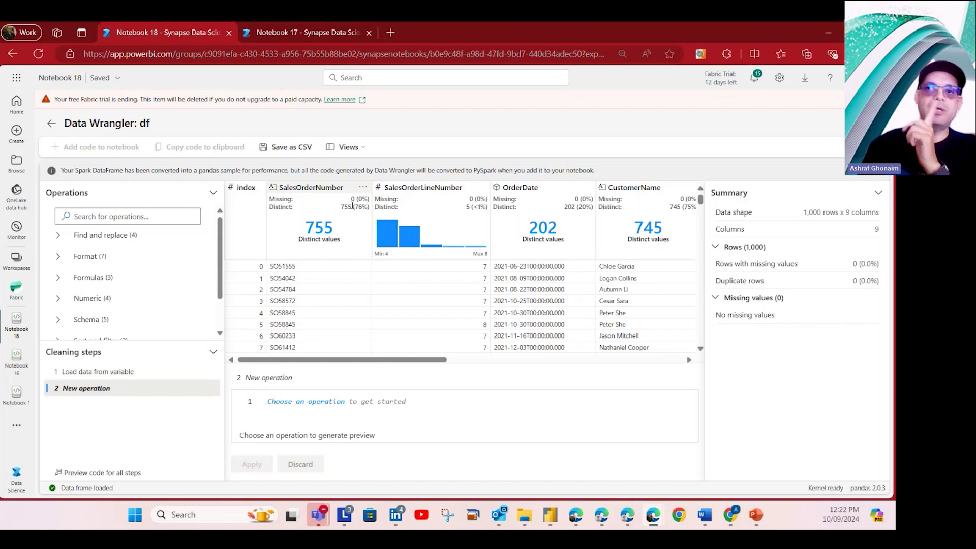
mouse_move(454, 239)
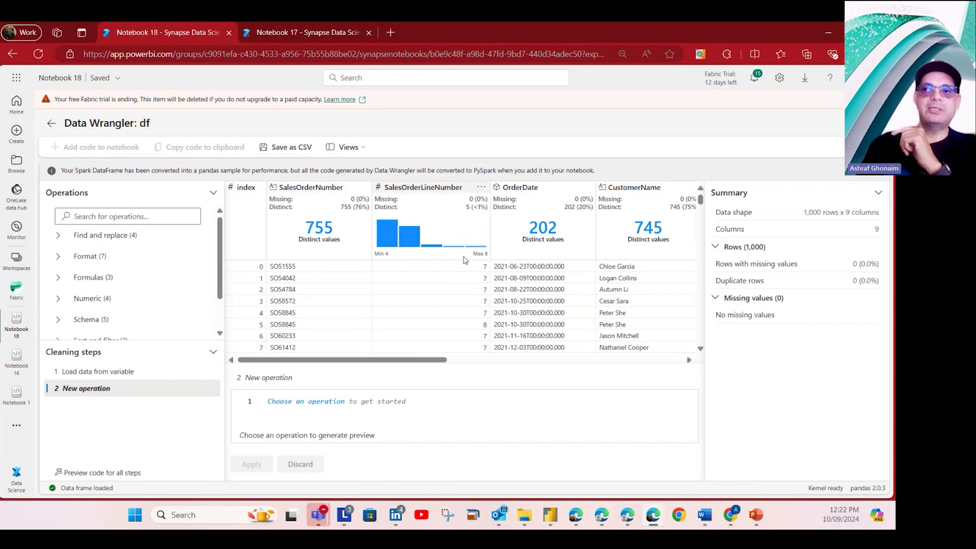
drag(415, 359, 457, 360)
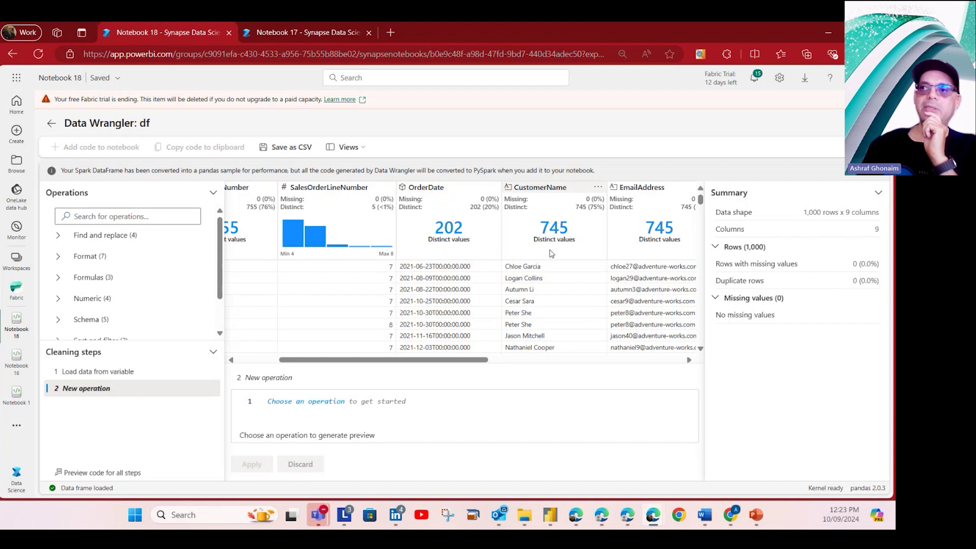
drag(438, 361, 517, 362)
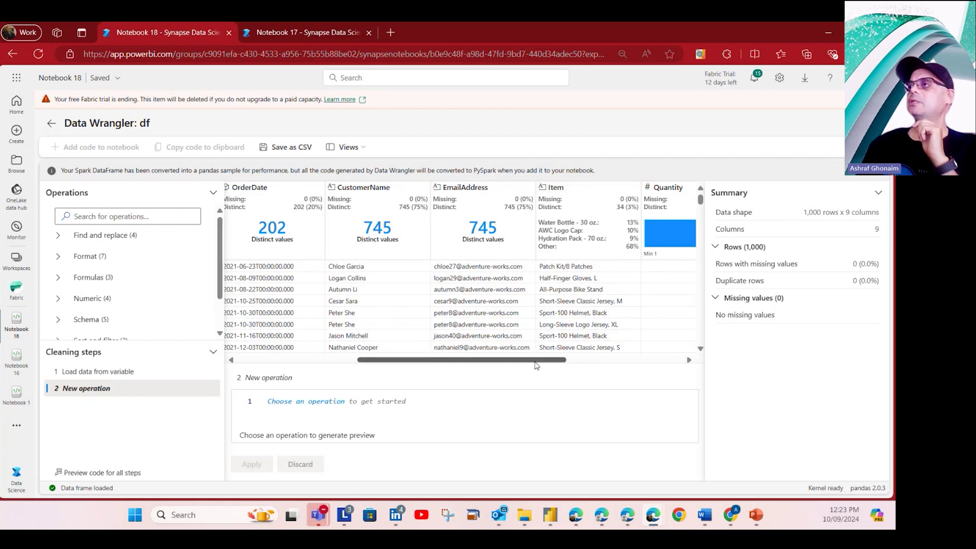
drag(540, 360, 585, 360)
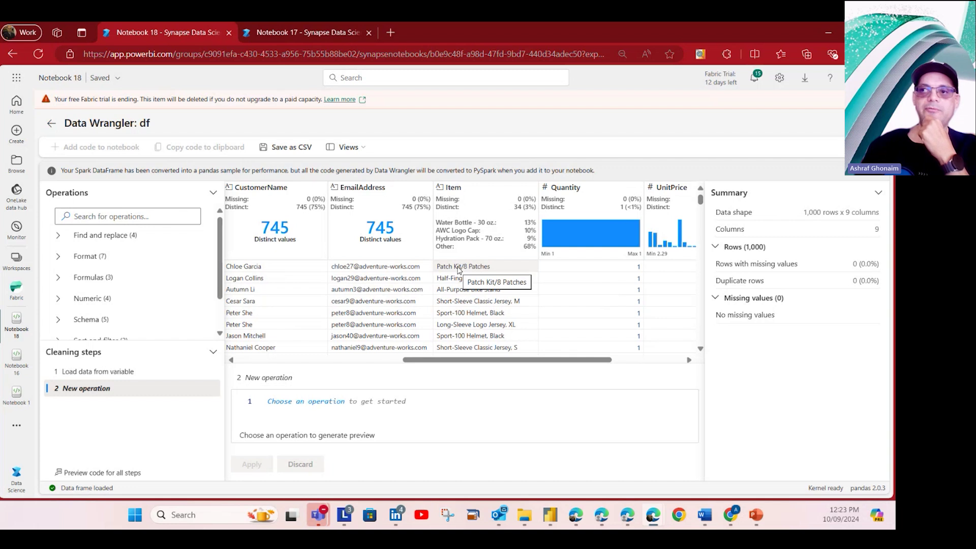
drag(567, 362, 650, 380)
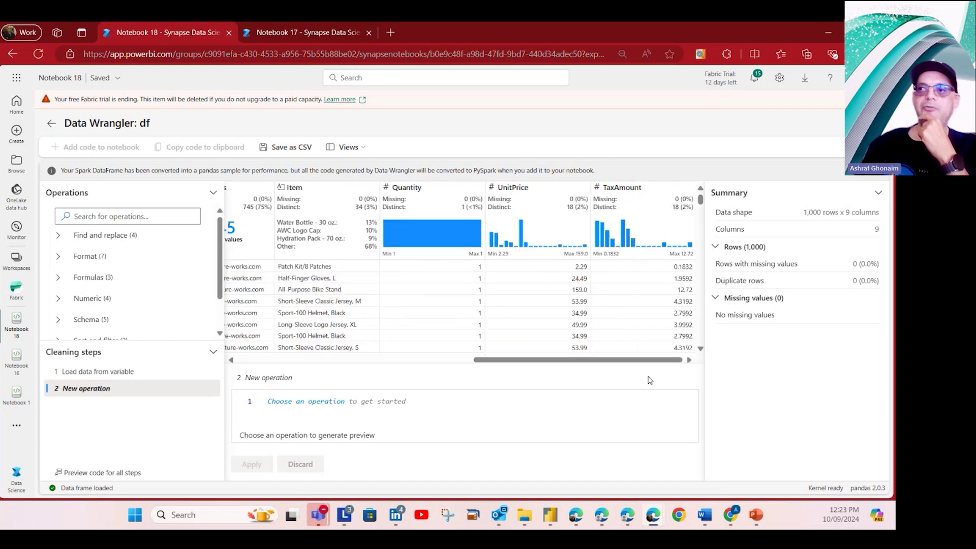
Show the summary statistics for the TaxAmount column and dismiss the notice about the pandas sample.
click(623, 189)
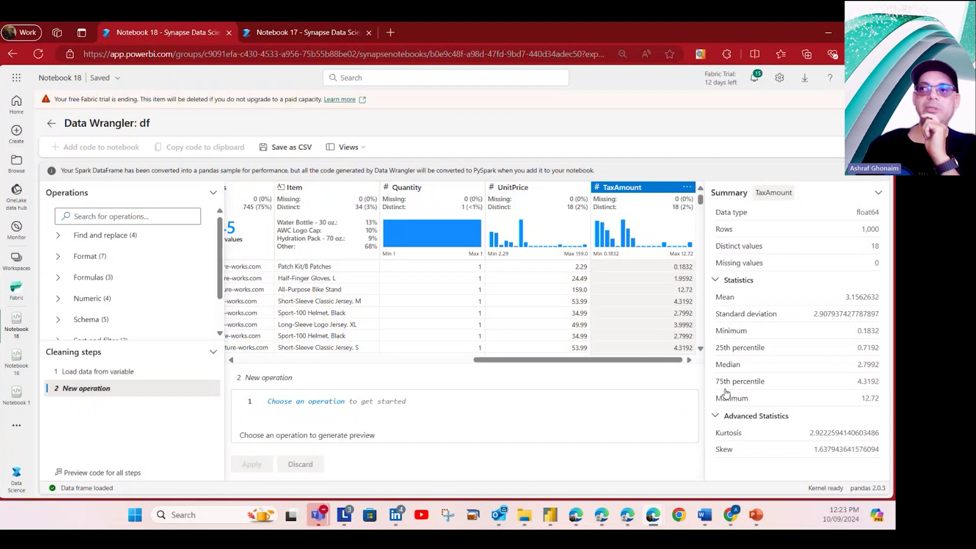
mouse_move(641, 251)
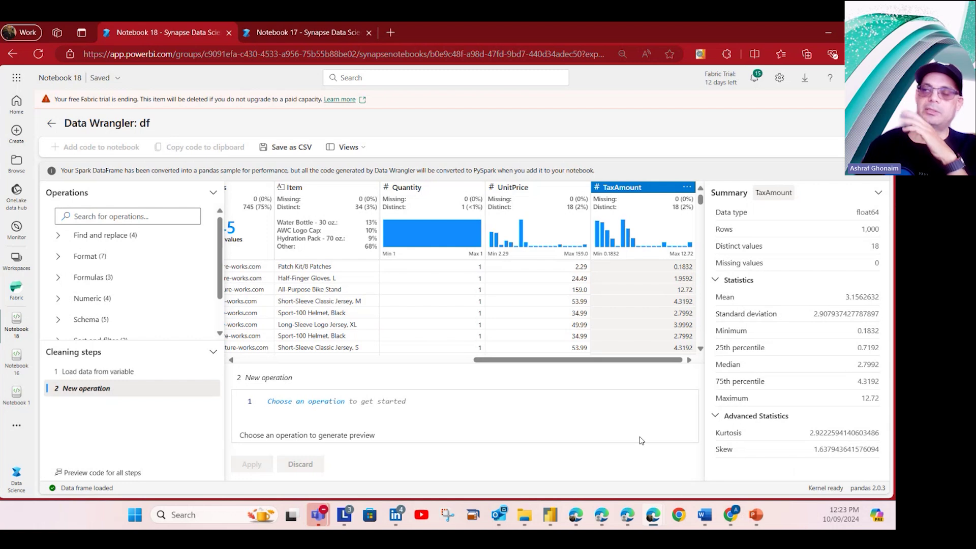
click(886, 174)
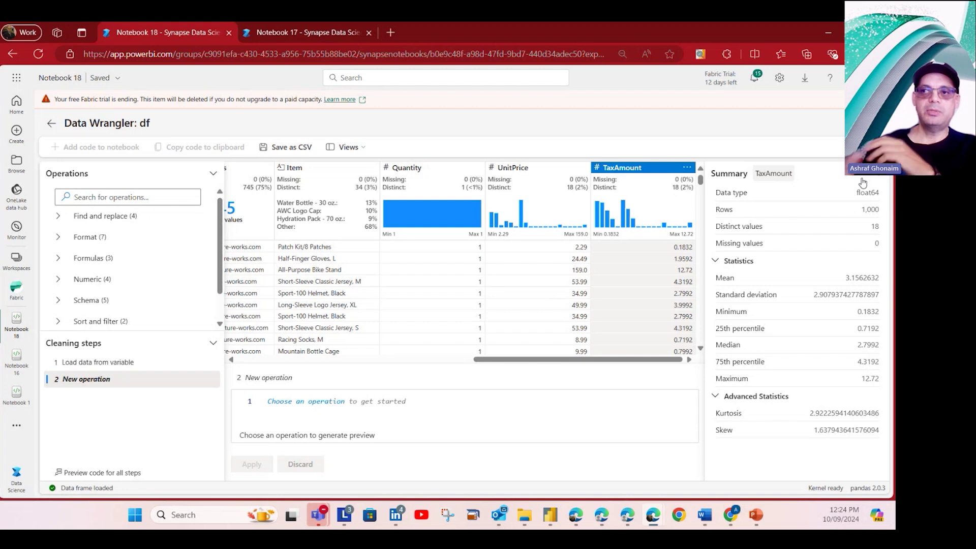
Expand the Find and replace, Format, Formulas, Numeric, Schema, and Sort and filter operation categories to examine what each offers.
drag(534, 359, 249, 378)
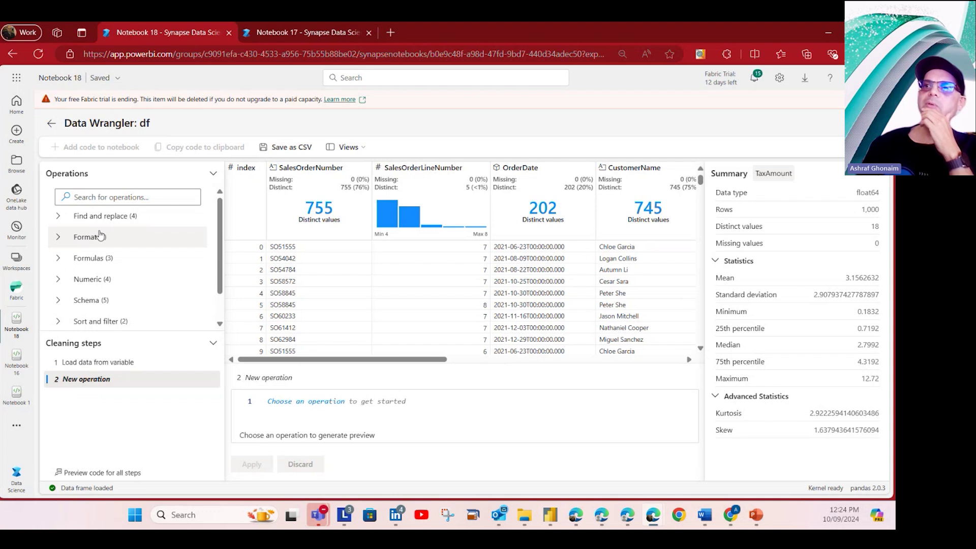
click(58, 217)
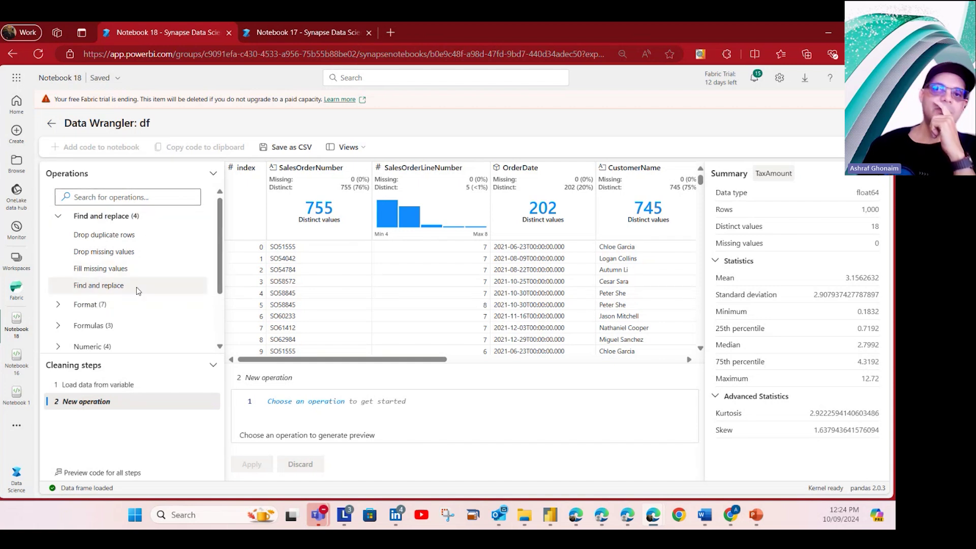
click(87, 304)
scroll(152, 316, down, 1)
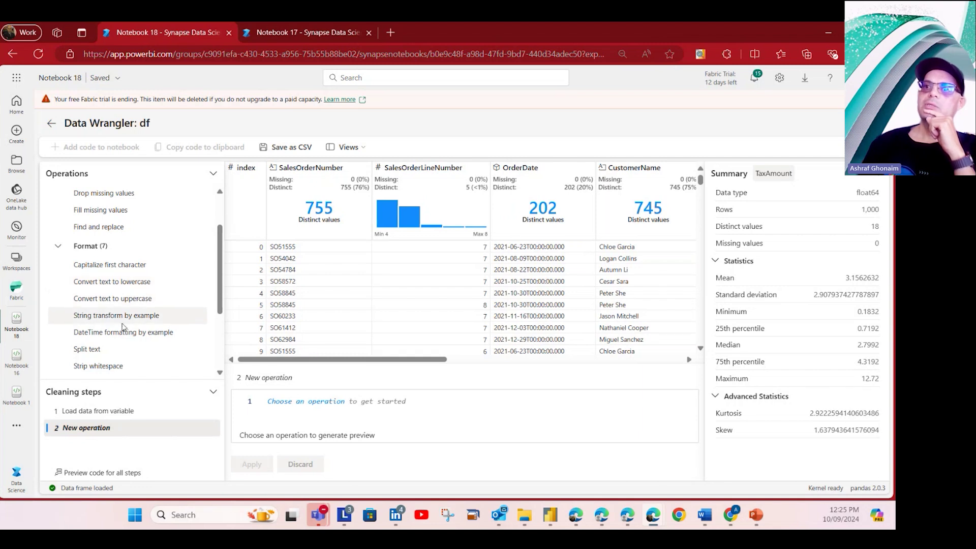
scroll(125, 310, down, 1)
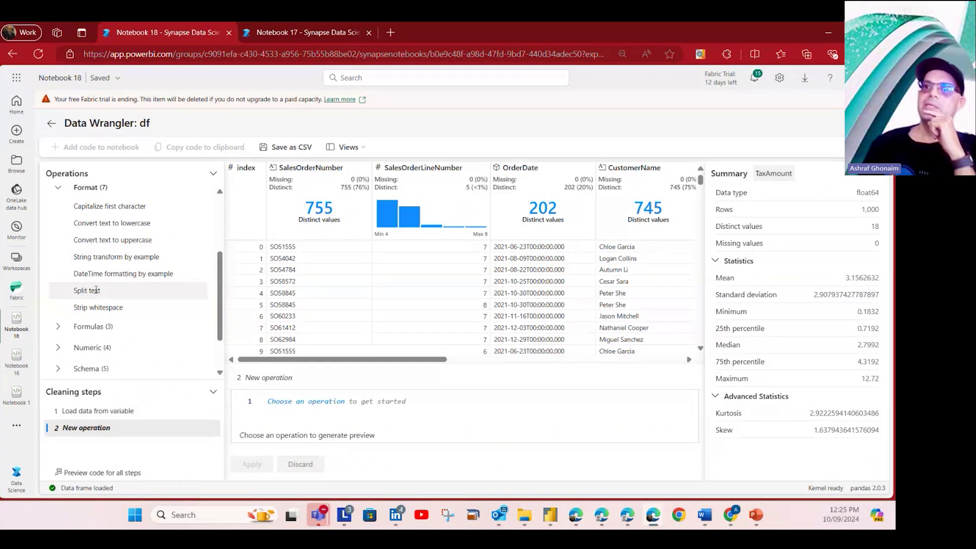
click(98, 330)
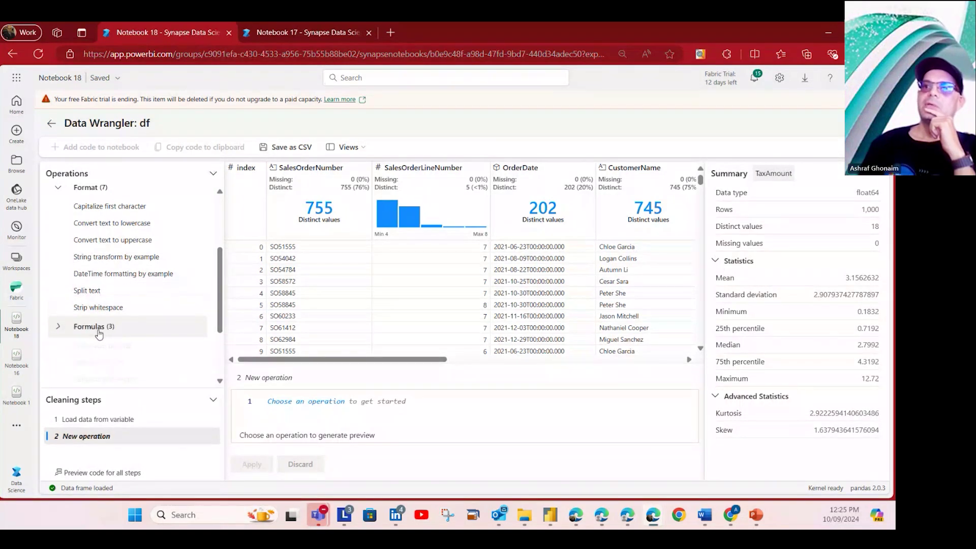
scroll(122, 315, down, 2)
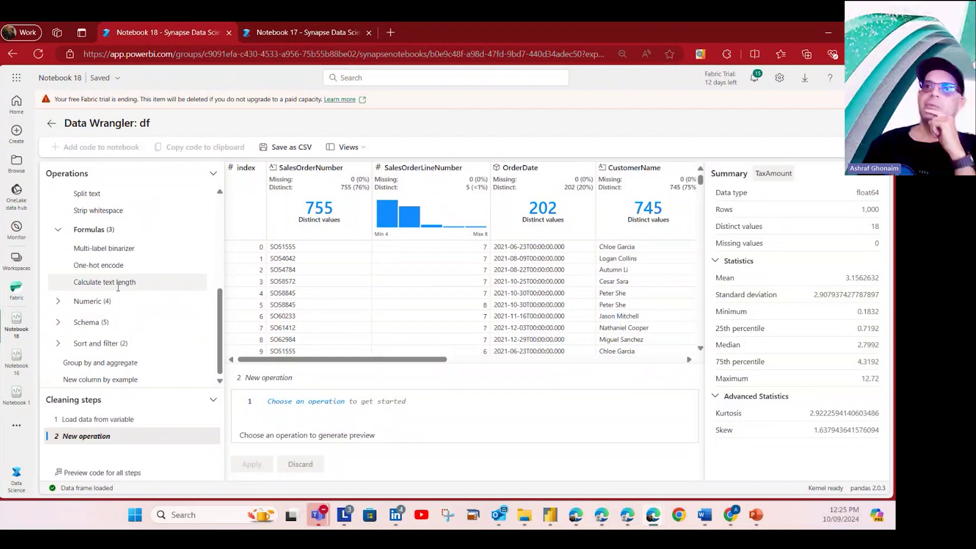
click(110, 302)
scroll(104, 285, down, 1)
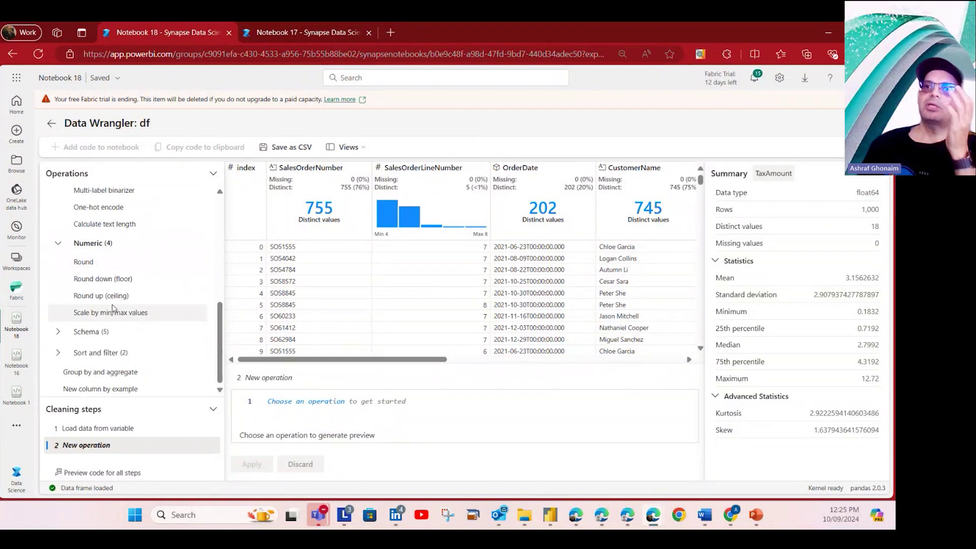
click(120, 339)
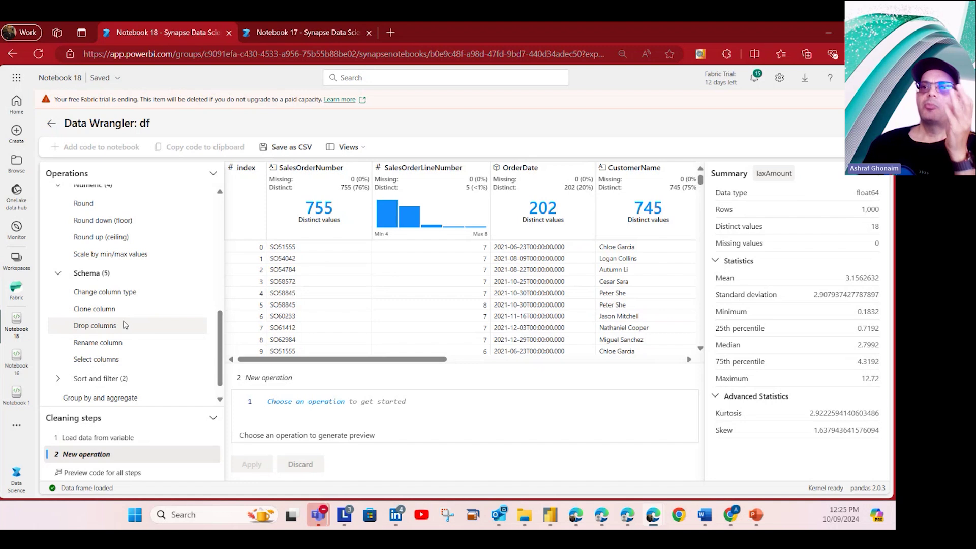
scroll(121, 357, down, 1)
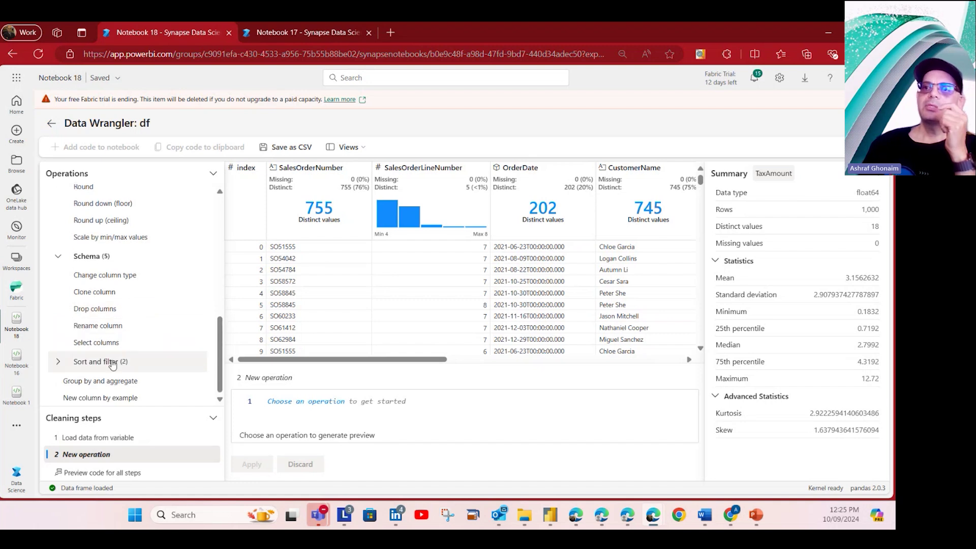
click(112, 361)
scroll(127, 356, down, 1)
Review the full list of available operations, from Drop duplicate rows down to New column by example.
scroll(134, 351, up, 2)
scroll(133, 348, up, 10)
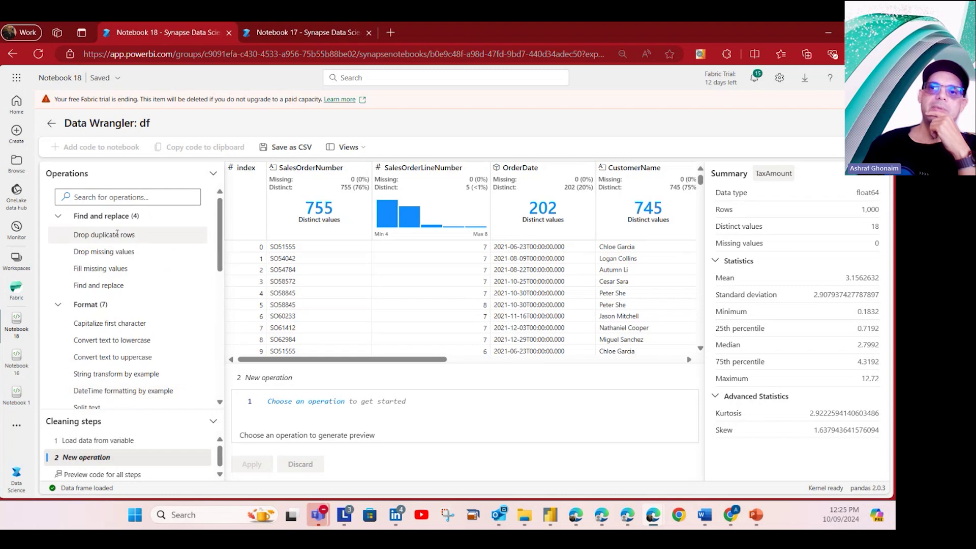
scroll(122, 265, down, 3)
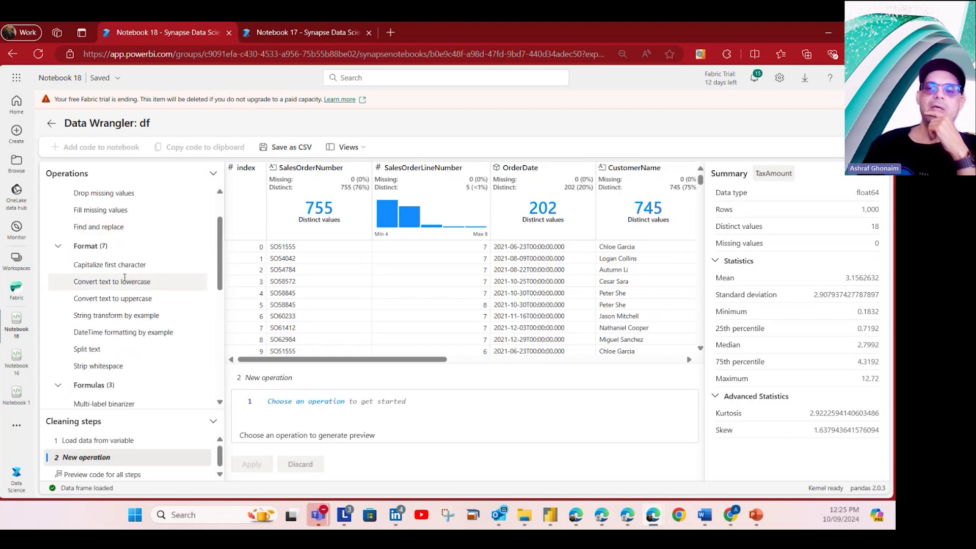
scroll(127, 305, down, 3)
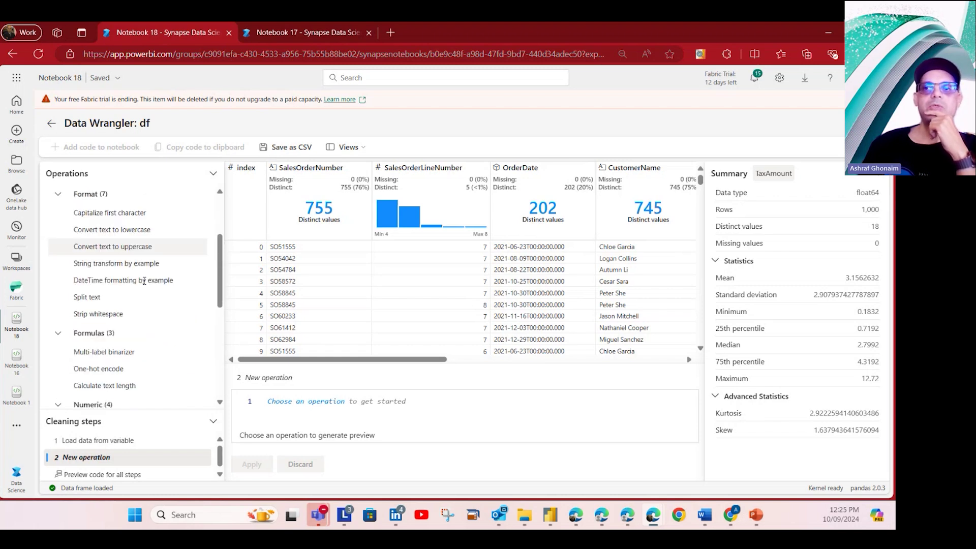
scroll(130, 328, down, 9)
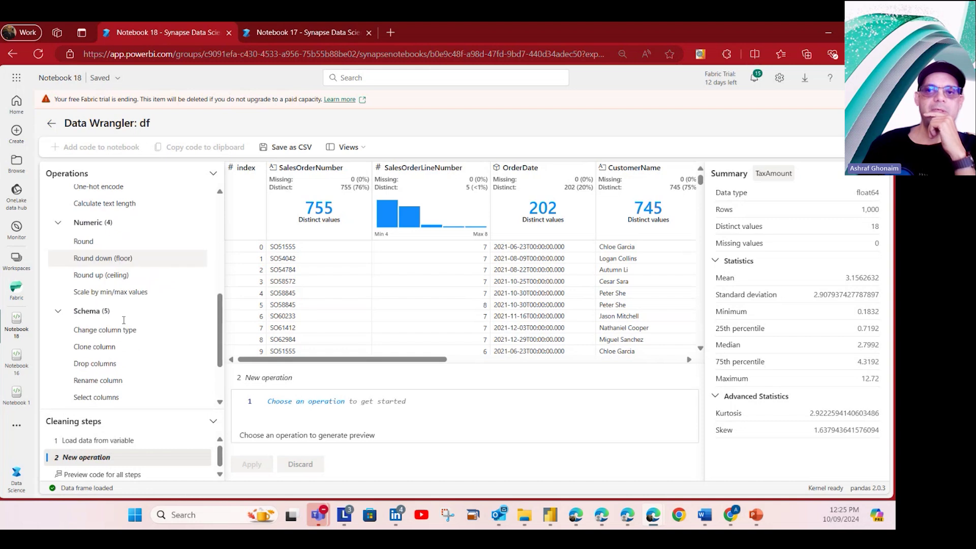
scroll(137, 320, down, 4)
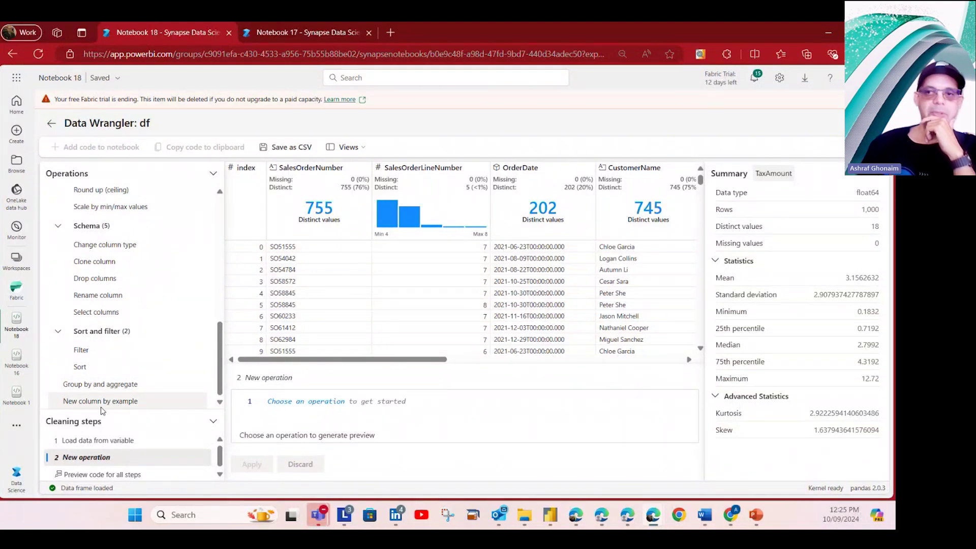
drag(169, 413, 164, 321)
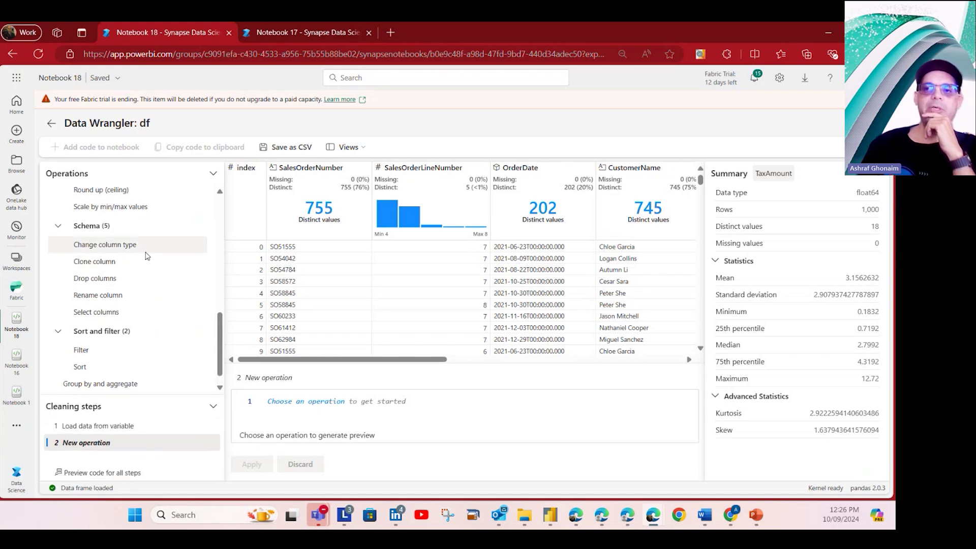
scroll(150, 305, down, 1)
scroll(146, 290, up, 10)
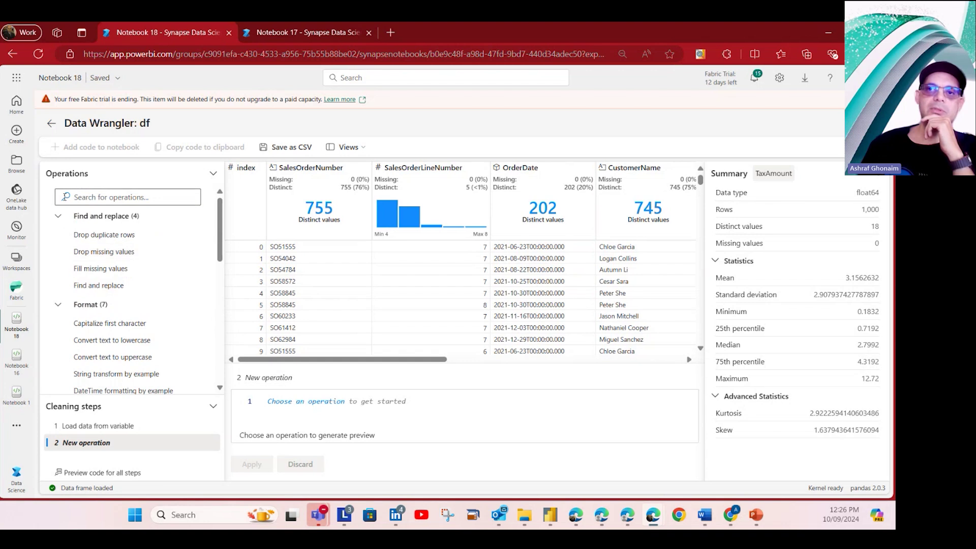
Collapse the Find and replace, Format, Formulas, Numeric and Schema operation categories.
click(58, 215)
click(59, 237)
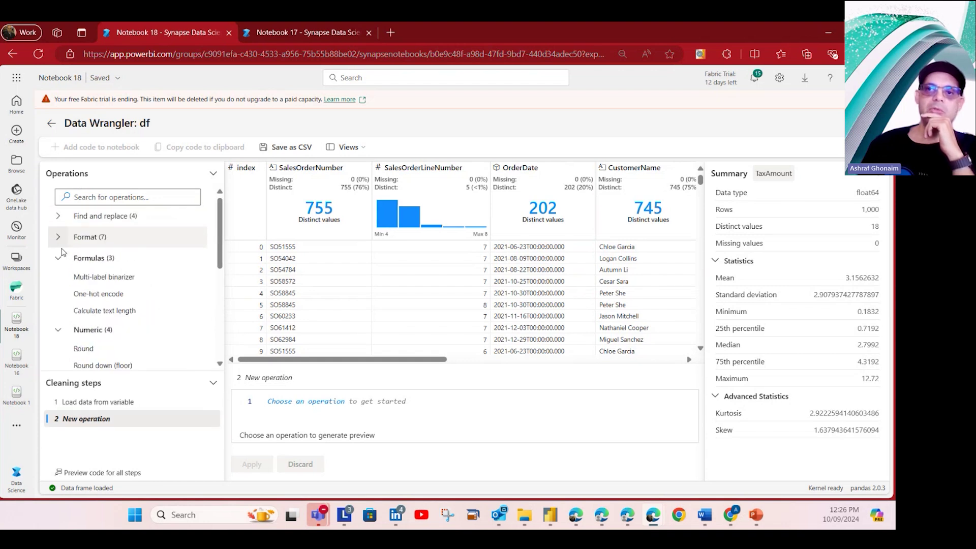
click(59, 257)
click(59, 279)
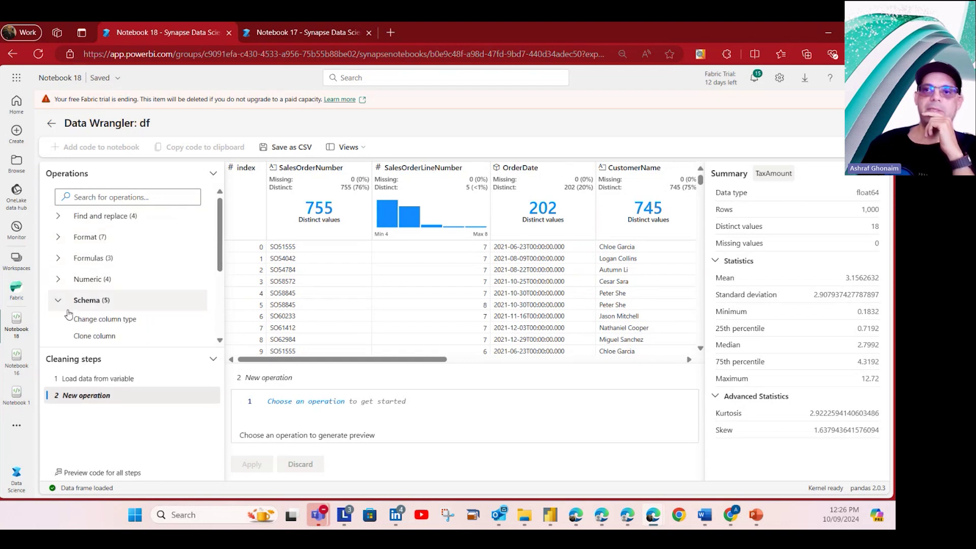
click(59, 300)
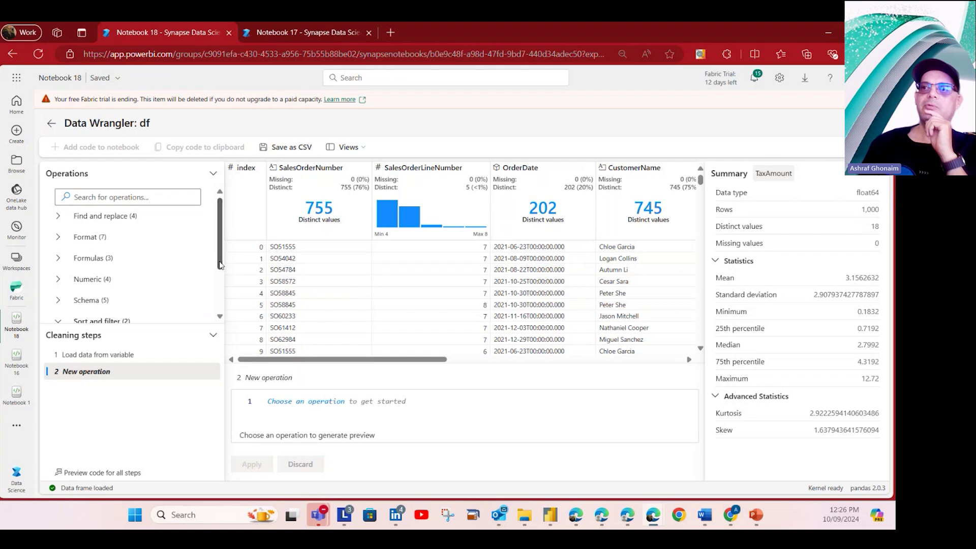
drag(221, 260, 220, 217)
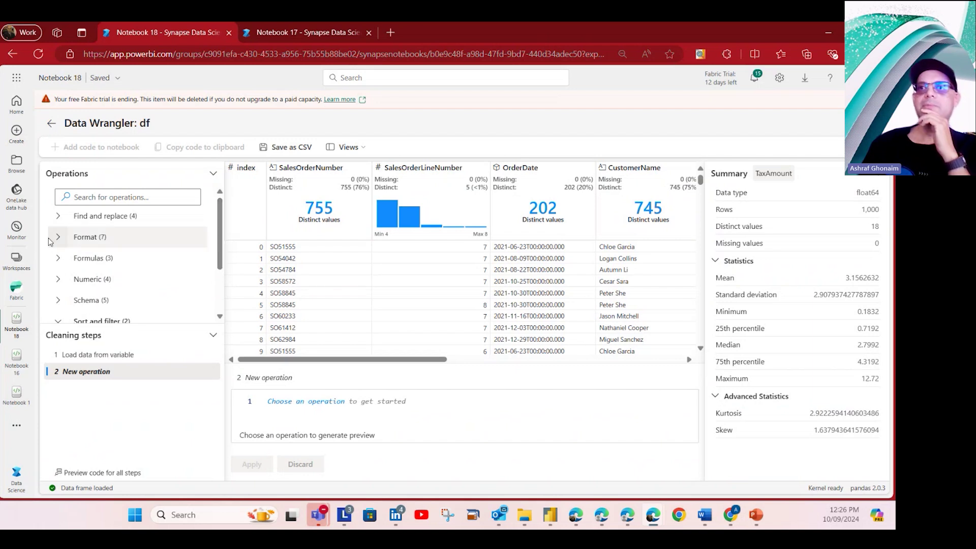
Preview the Drop duplicate rows operation across all columns and examine its generated drop_duplicates() code.
click(73, 219)
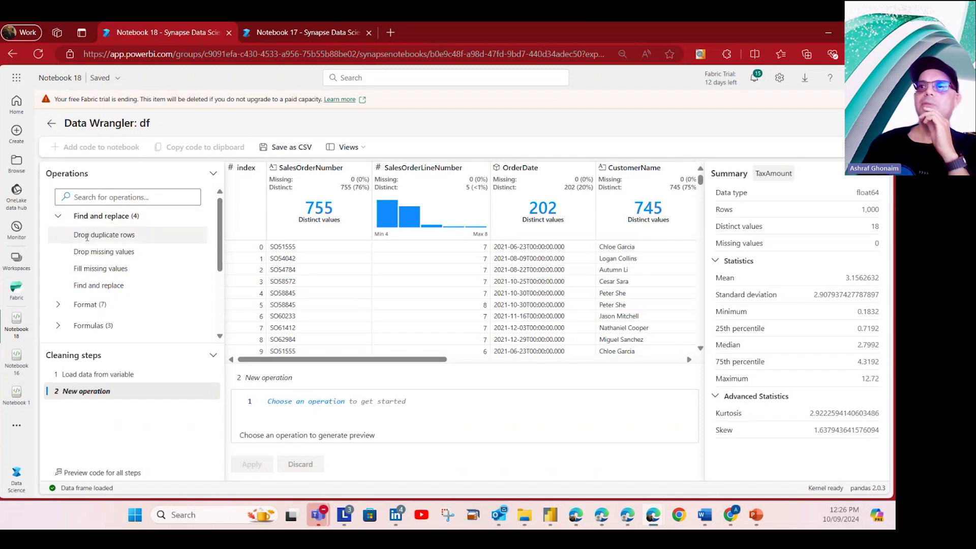
click(87, 236)
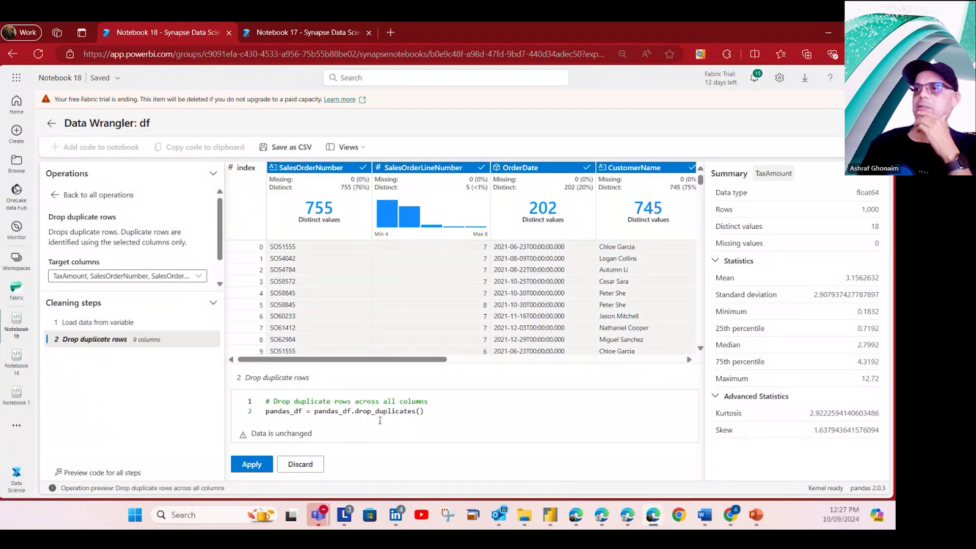
drag(433, 412, 264, 412)
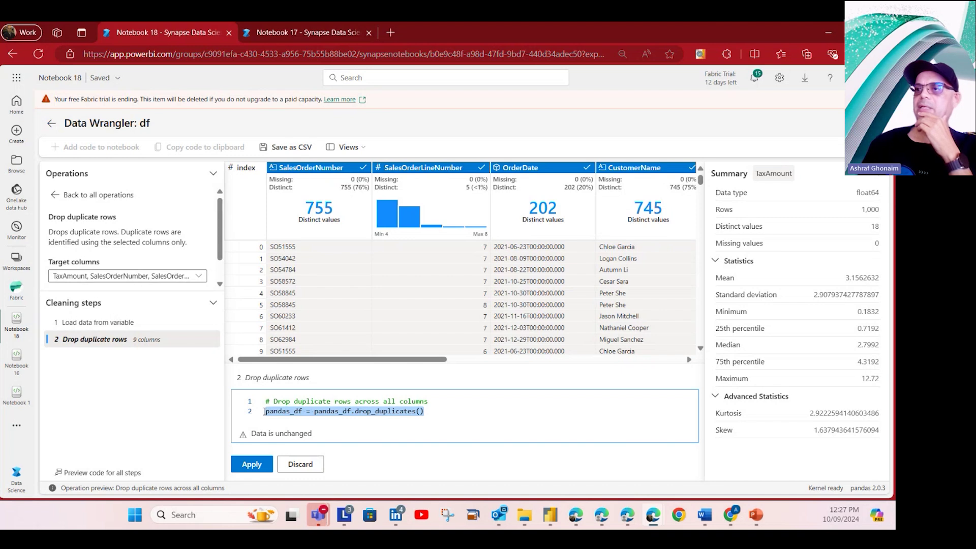
click(429, 425)
drag(429, 413, 315, 413)
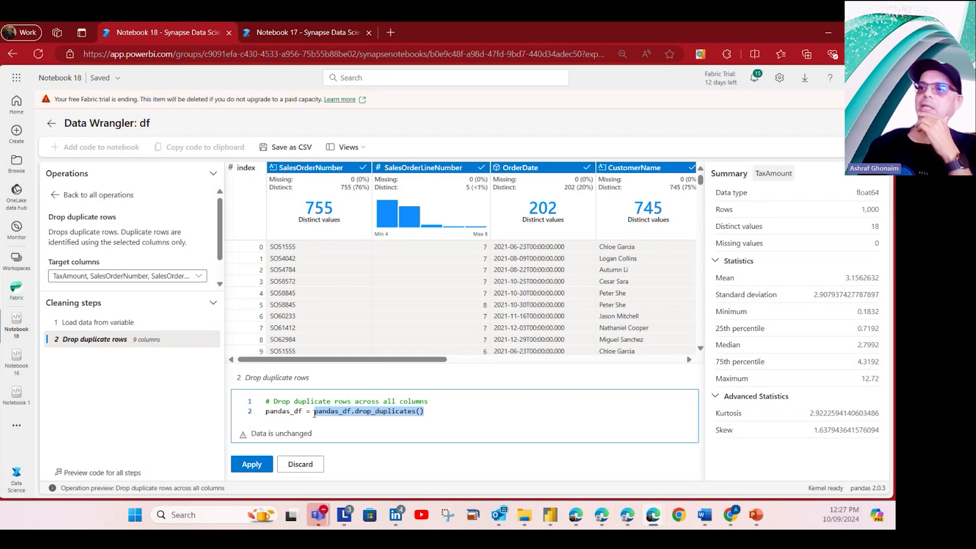
click(433, 412)
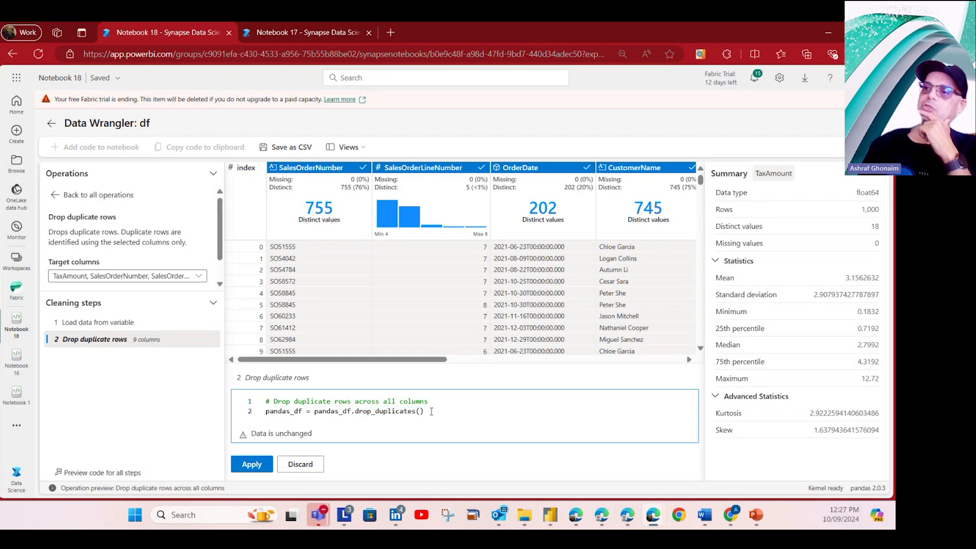
drag(434, 412, 316, 412)
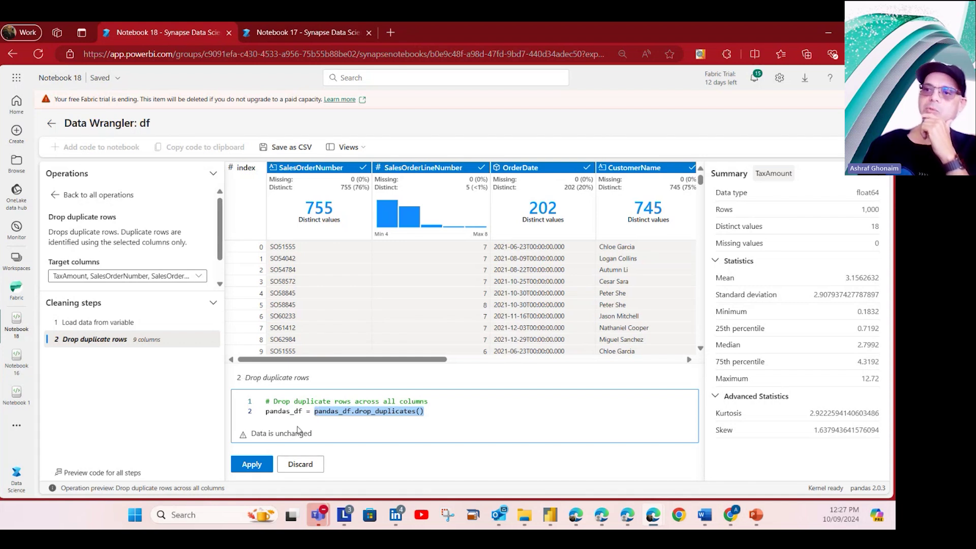
Apply the previewed Drop duplicate rows operation to the data frame.
click(245, 465)
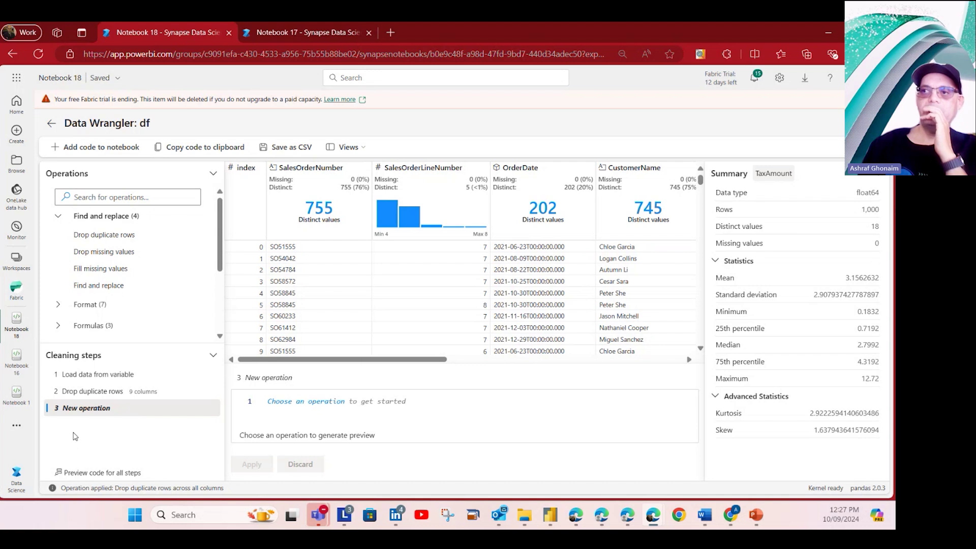
Start a DateTime formatting by example operation with OrderDate as the only target column.
click(101, 305)
scroll(147, 351, down, 1)
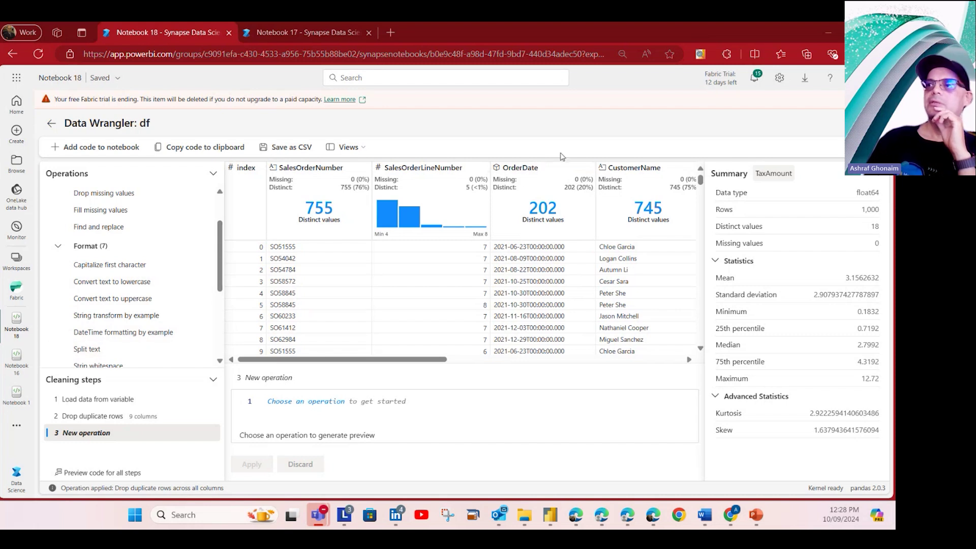
scroll(76, 326, down, 5)
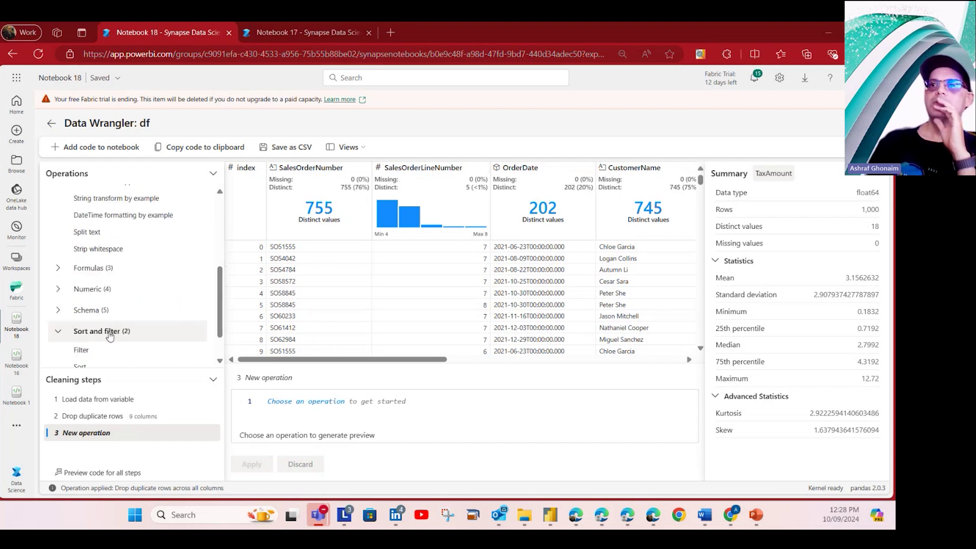
scroll(119, 326, up, 4)
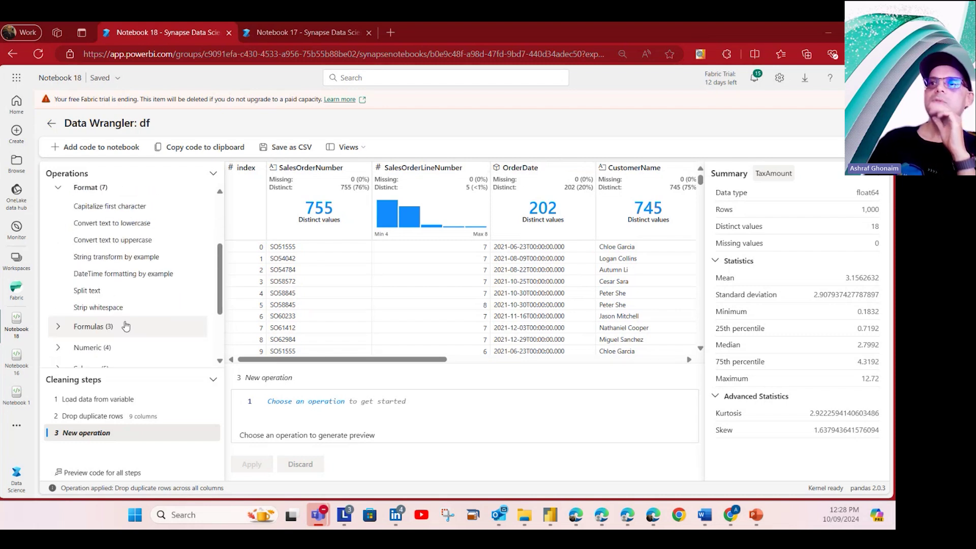
click(121, 273)
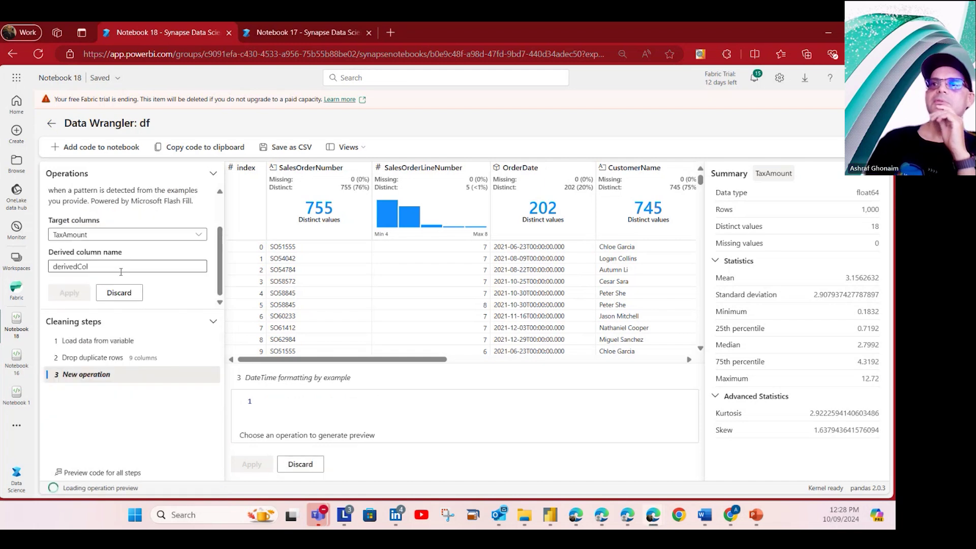
click(199, 235)
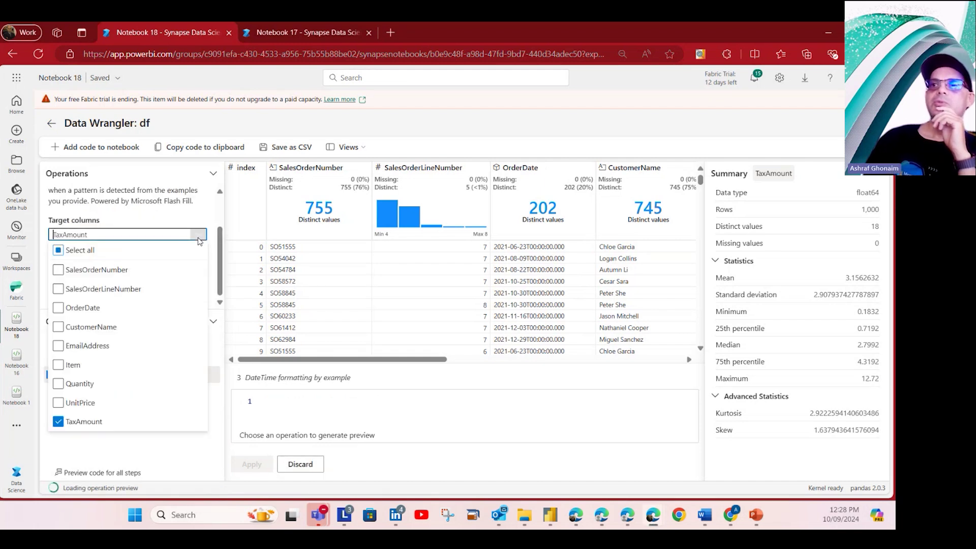
click(83, 311)
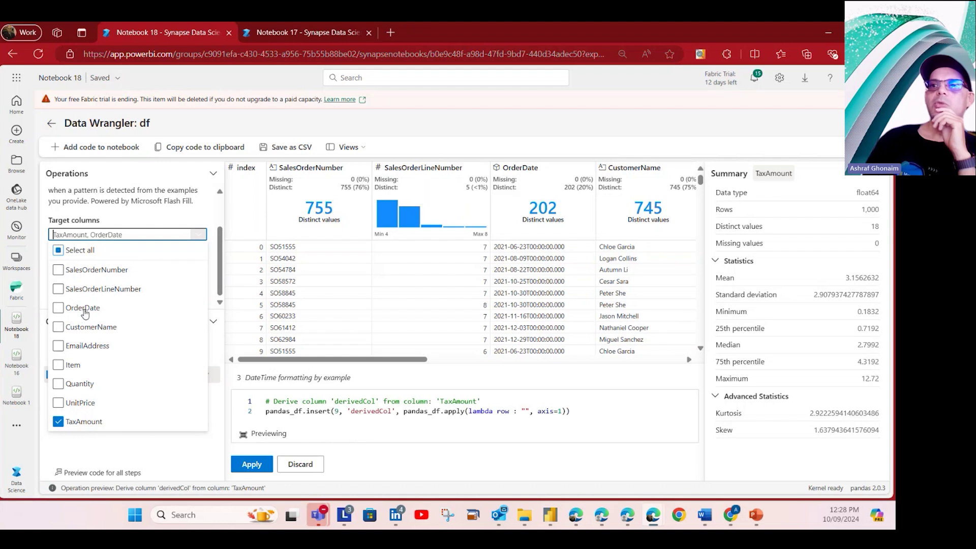
click(59, 422)
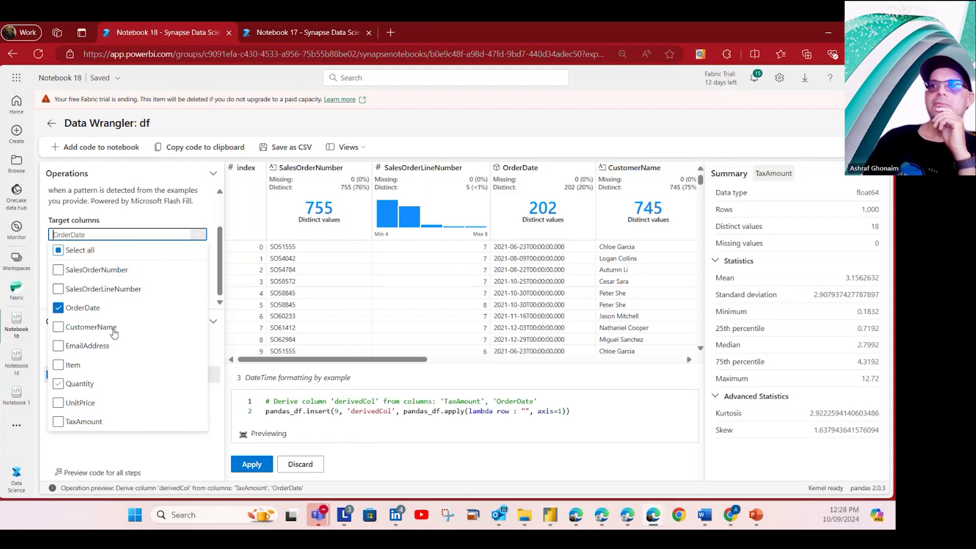
click(198, 246)
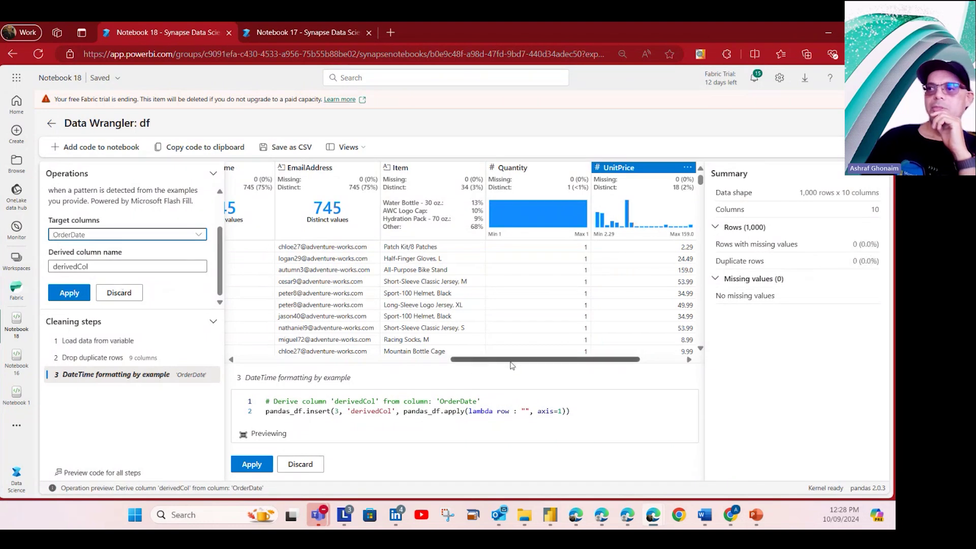
Name the derived column OrderDateOnly.
scroll(506, 365, right, 5)
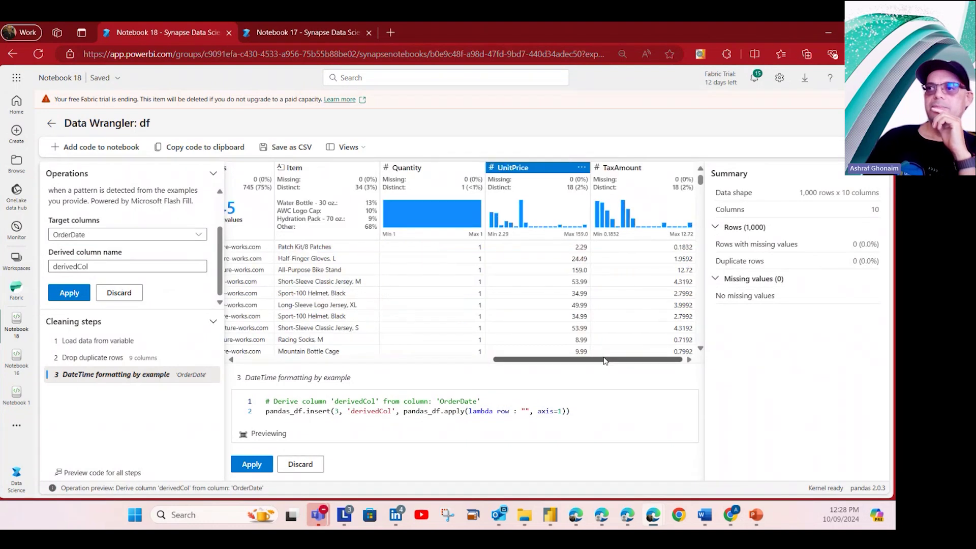
scroll(490, 361, left, 3)
scroll(490, 361, left, 6)
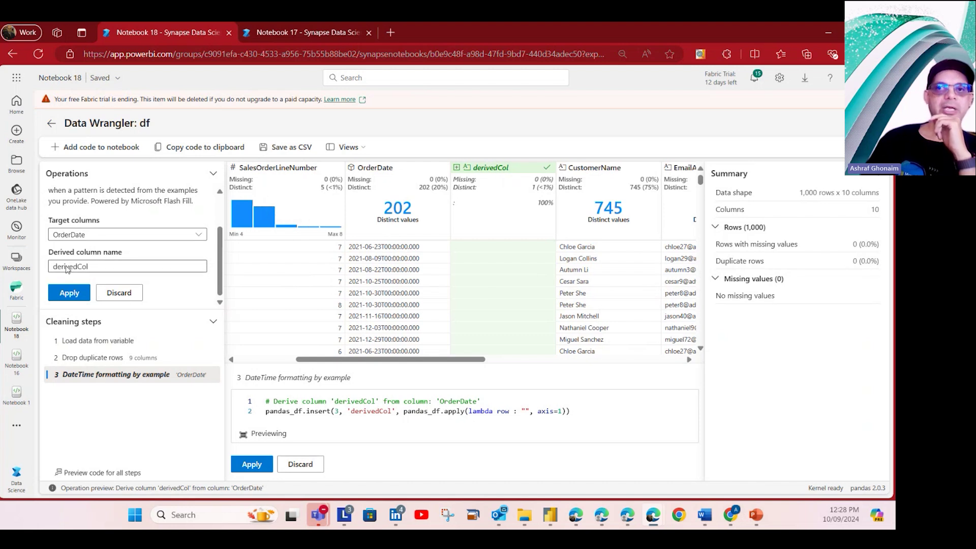
drag(96, 270, 38, 268)
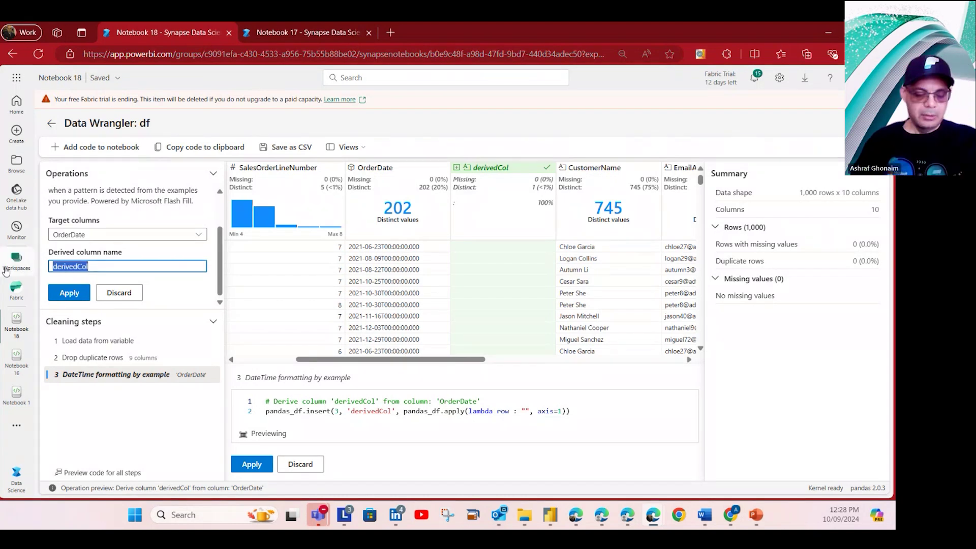
text(Order)
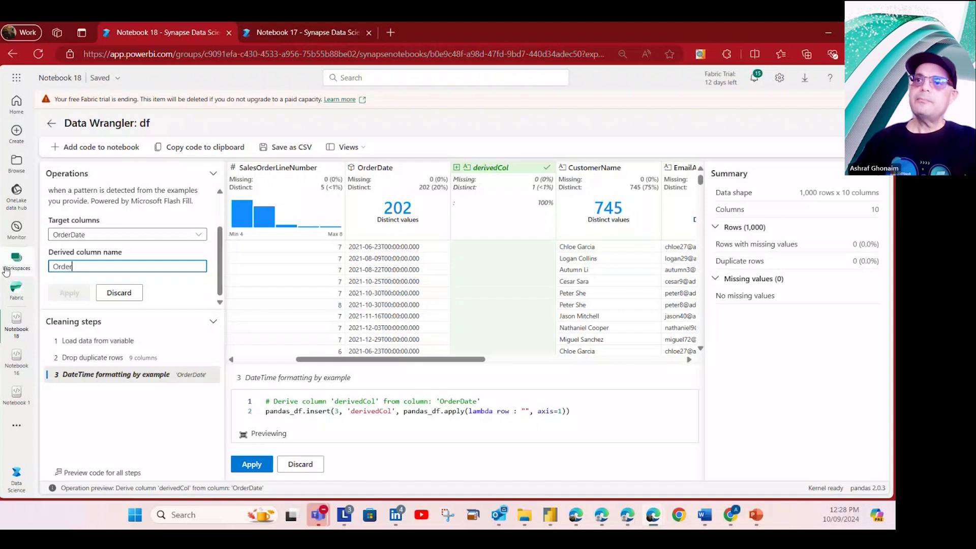
text(DateOnl)
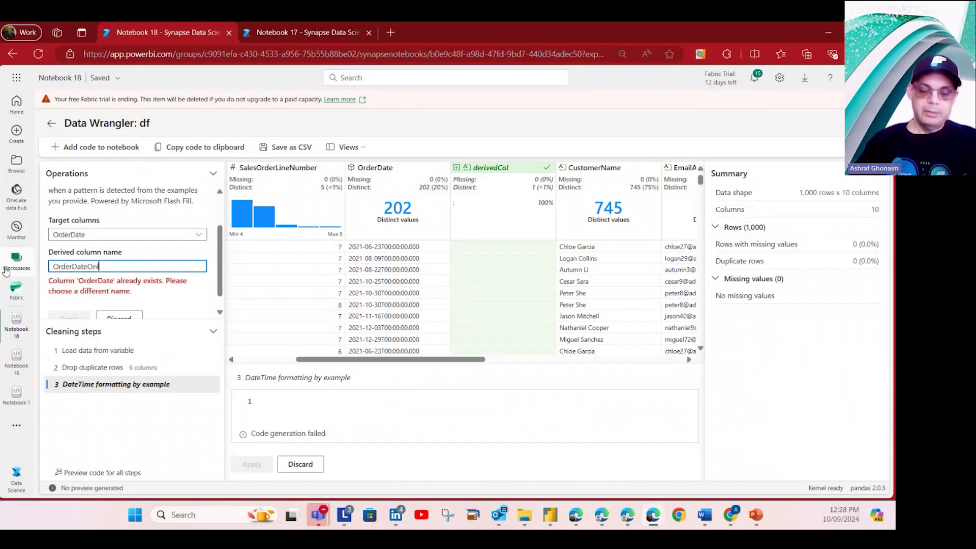
text(y)
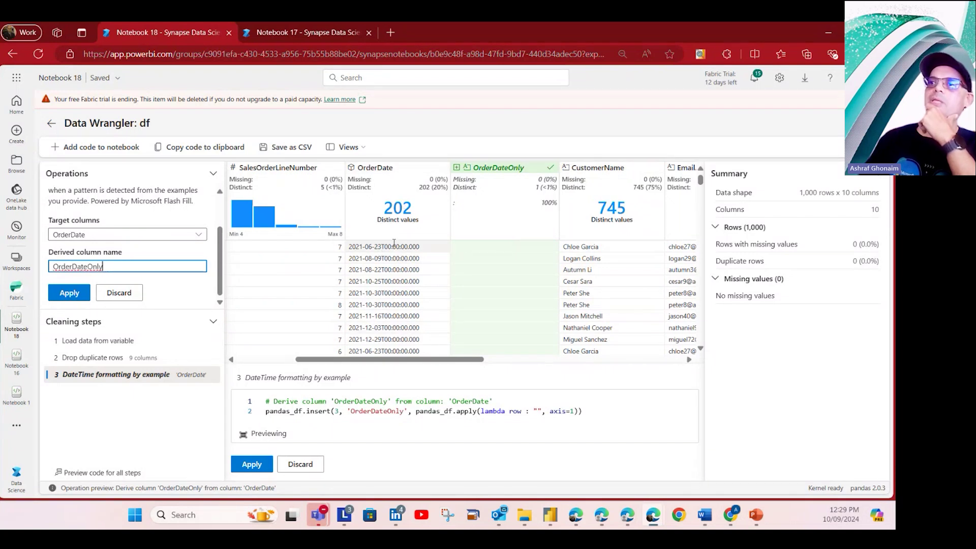
Copy the first OrderDate value into OrderDateOnly, trim it to the example 2021-06-23, and apply the date formatting operation.
right_click(385, 254)
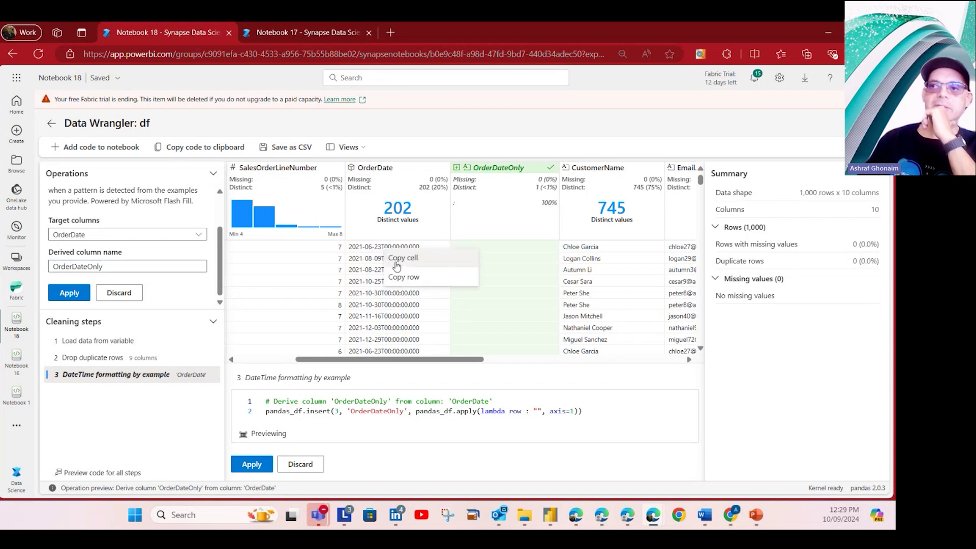
click(396, 261)
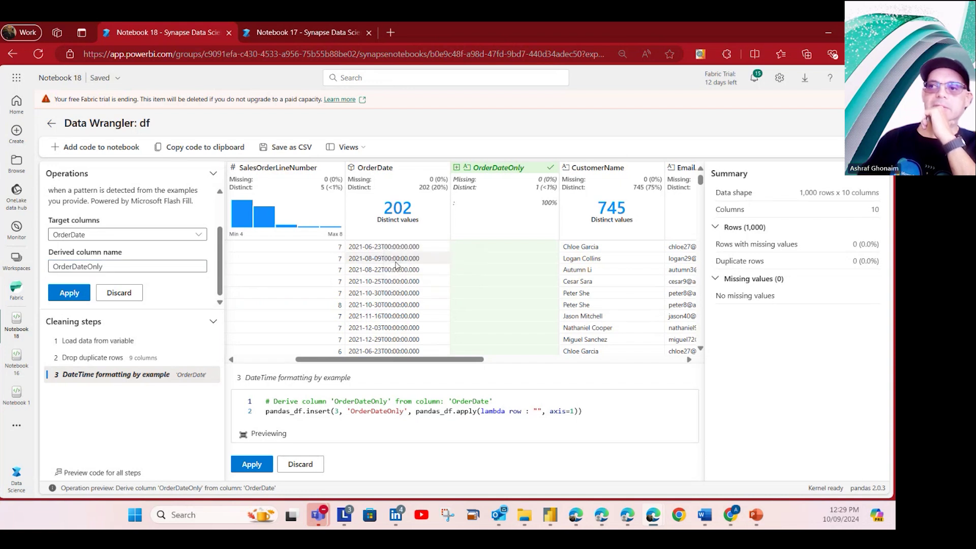
right_click(466, 248)
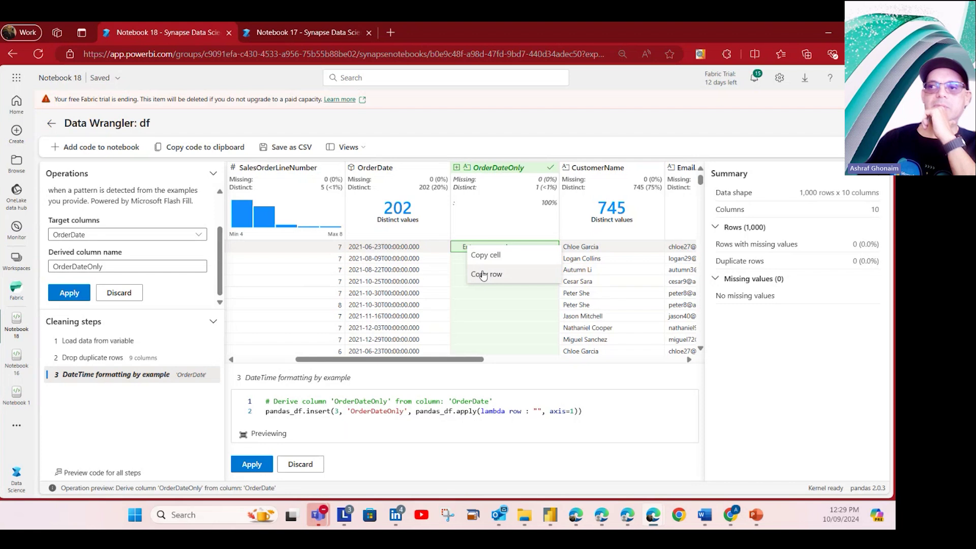
click(456, 248)
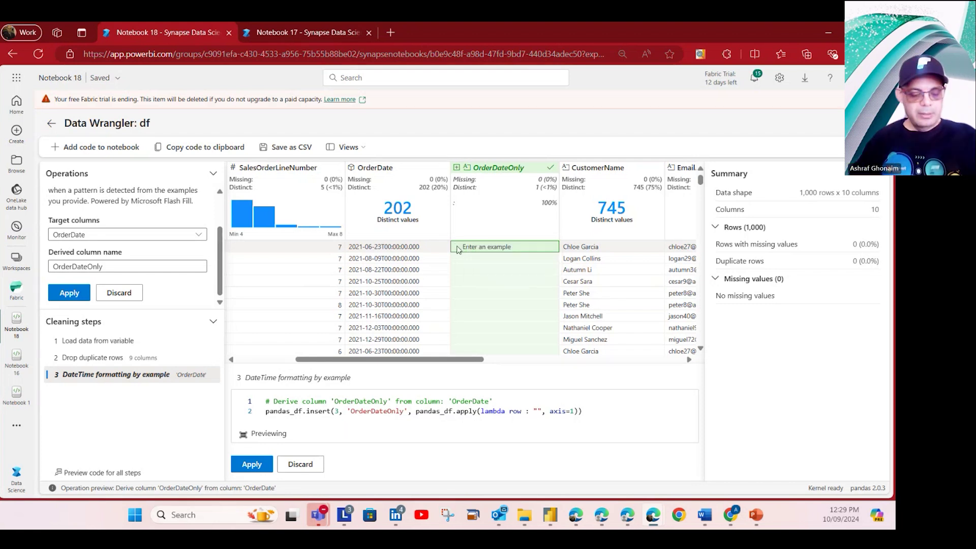
key(ctrl+v)
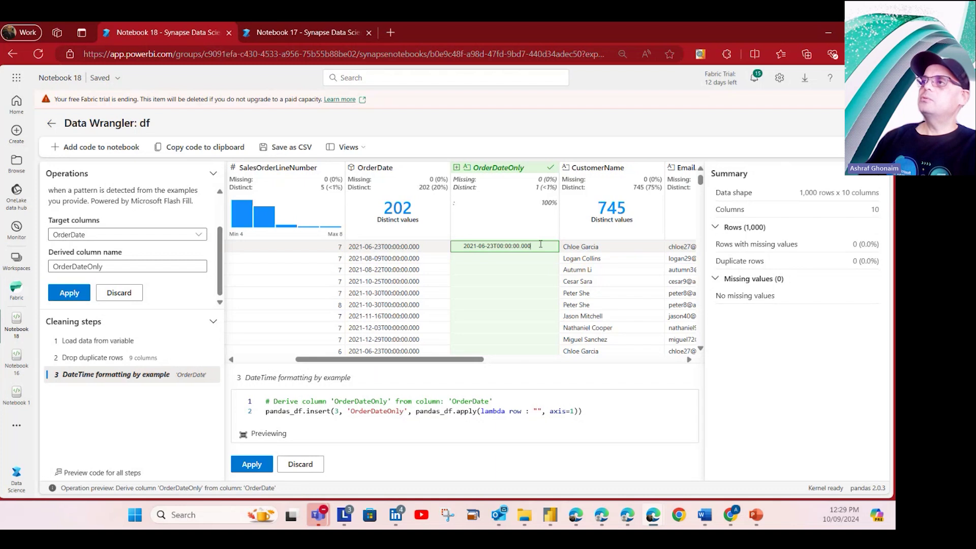
key(BackSpace)
key(BackSpace)
key(BackSpace)
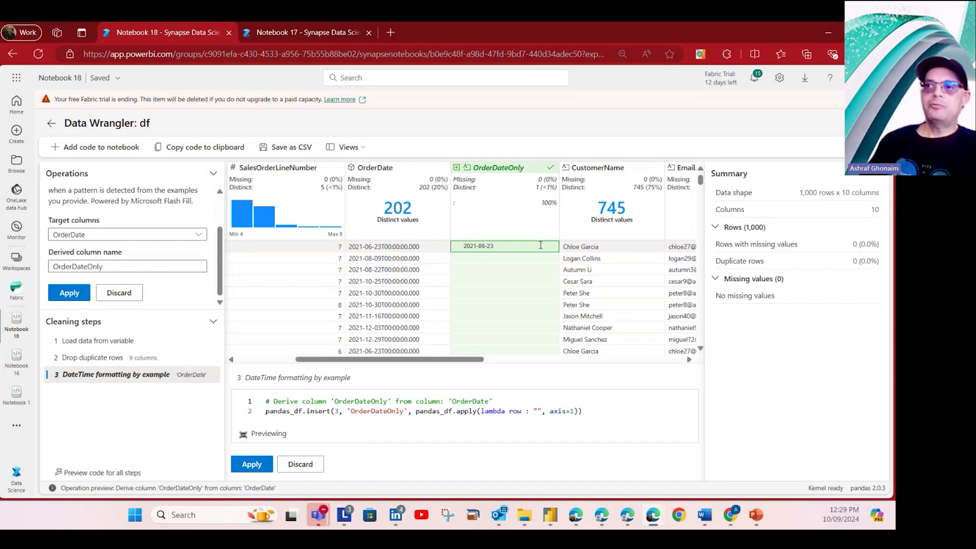
key(Return)
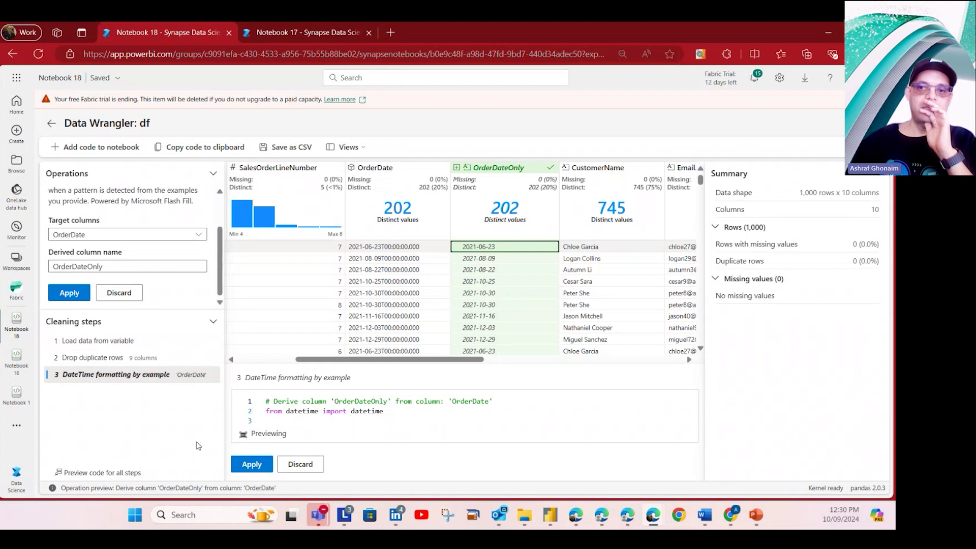
click(252, 464)
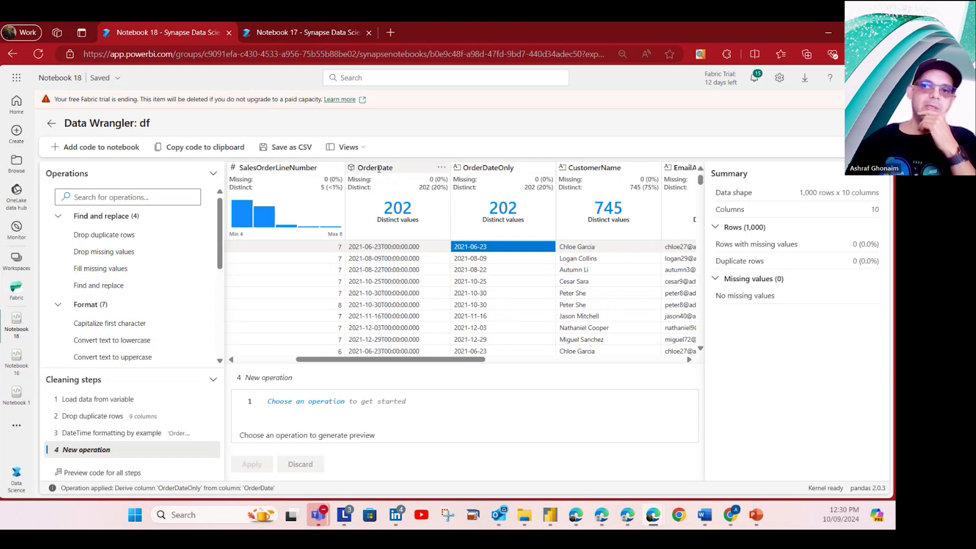
Drop the original OrderDate column and apply the operation.
click(441, 168)
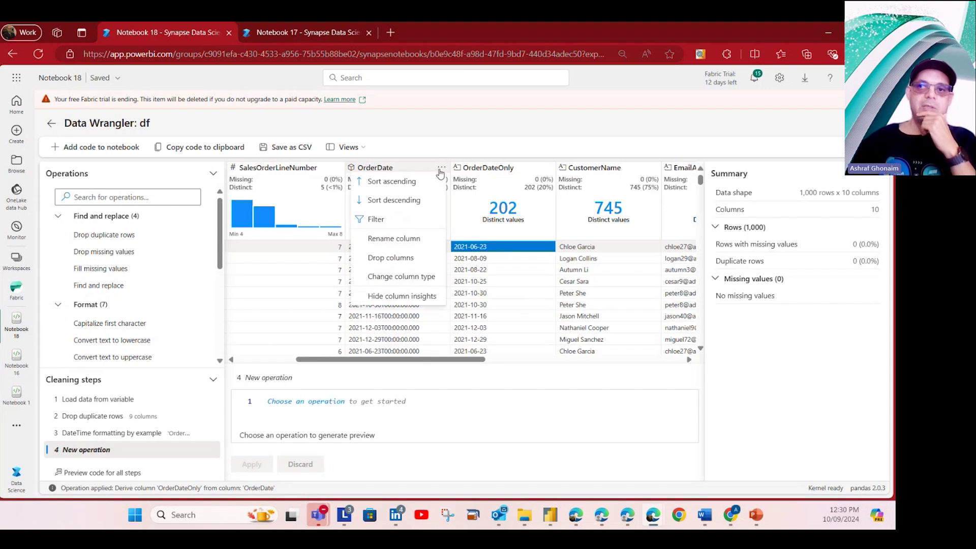
click(391, 258)
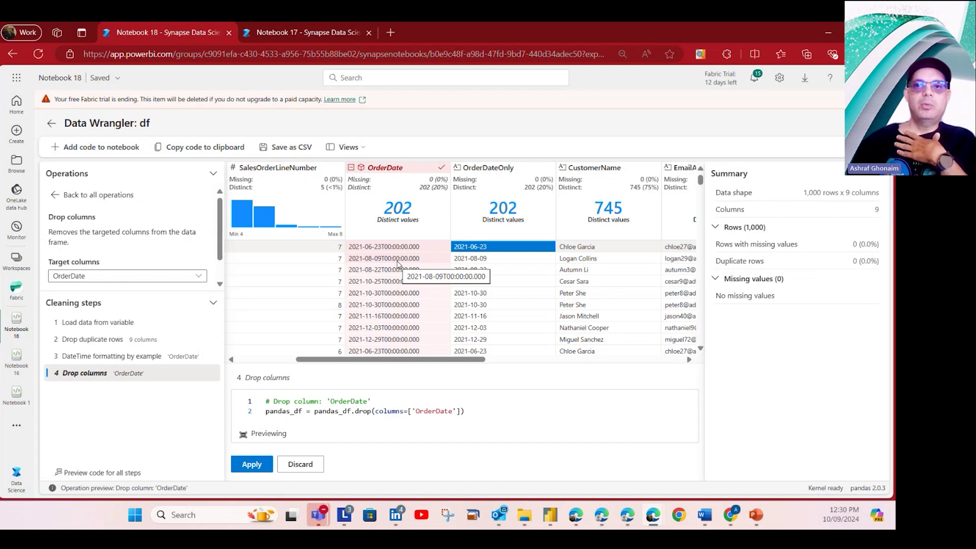
click(264, 465)
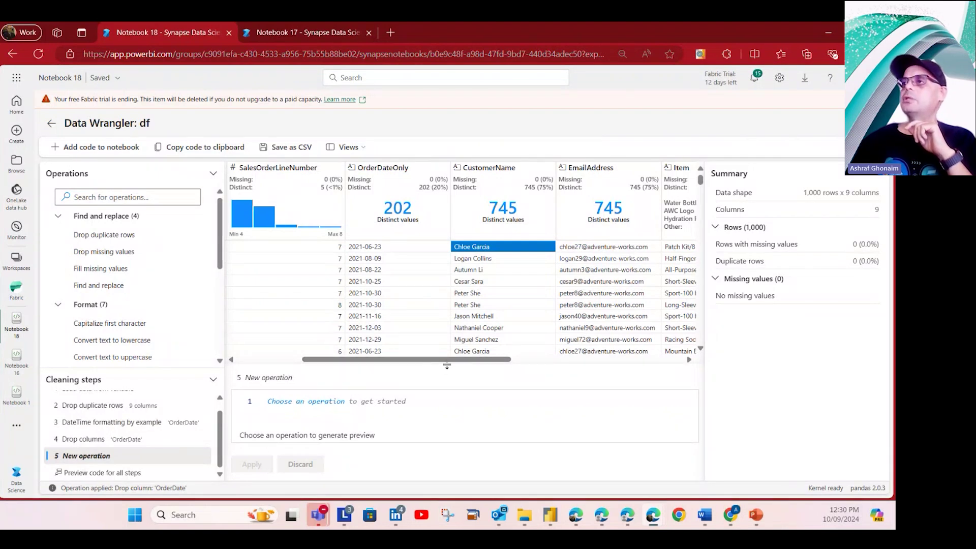
Split the CustomerName column's text using a single space as the delimiter, and apply the operation.
drag(451, 365, 470, 367)
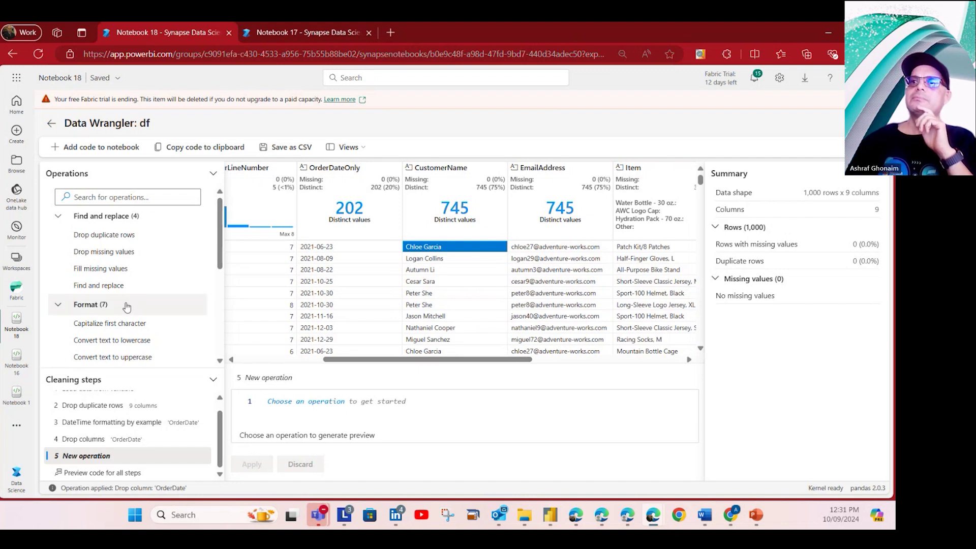
scroll(162, 308, down, 1)
scroll(163, 307, down, 1)
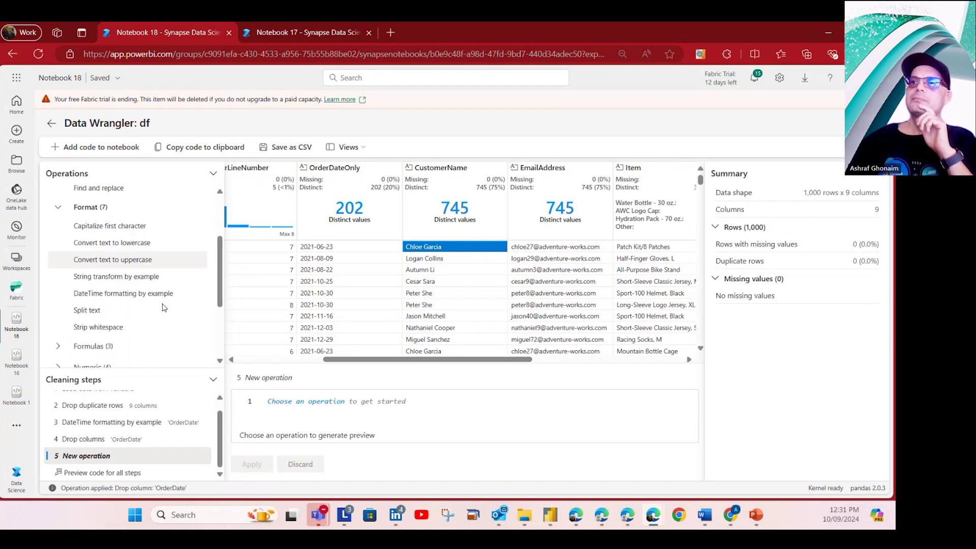
click(439, 164)
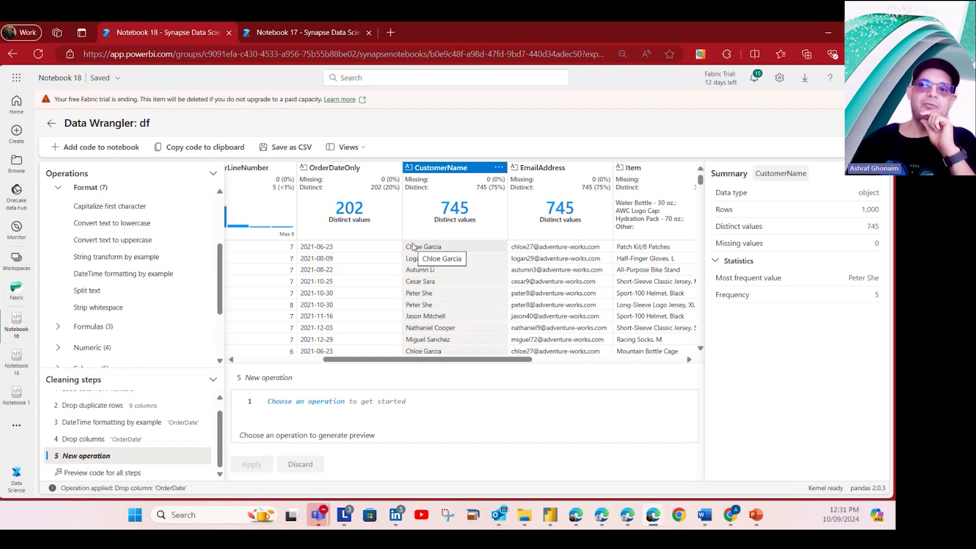
click(87, 291)
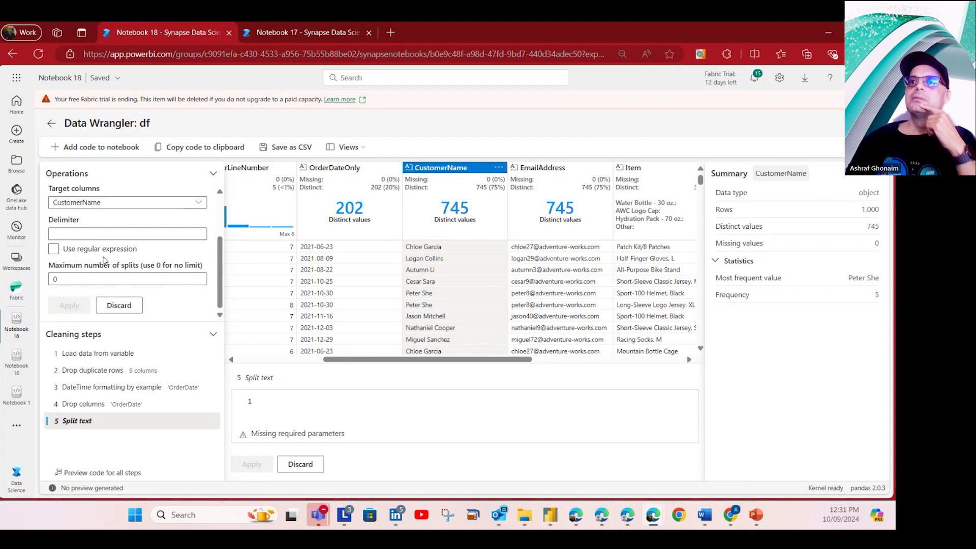
click(63, 231)
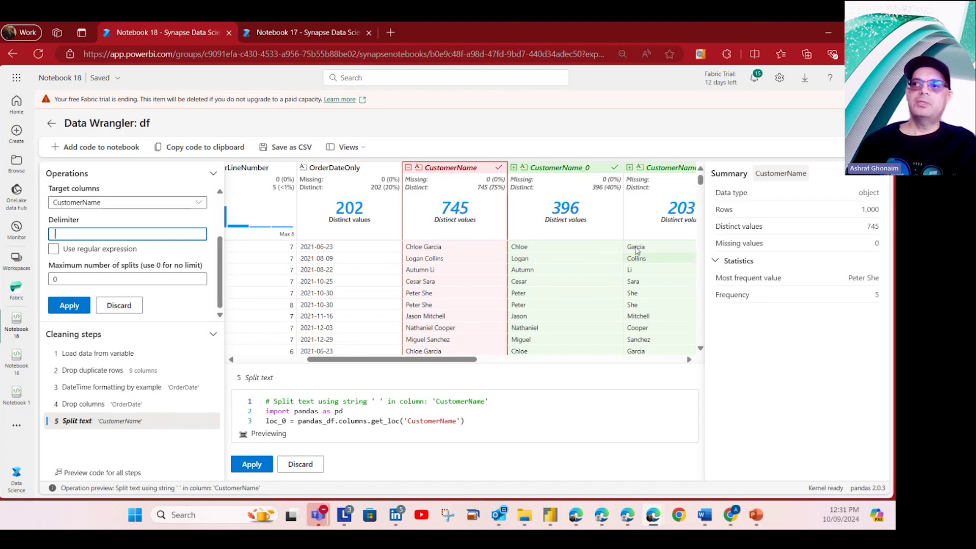
drag(429, 363, 480, 363)
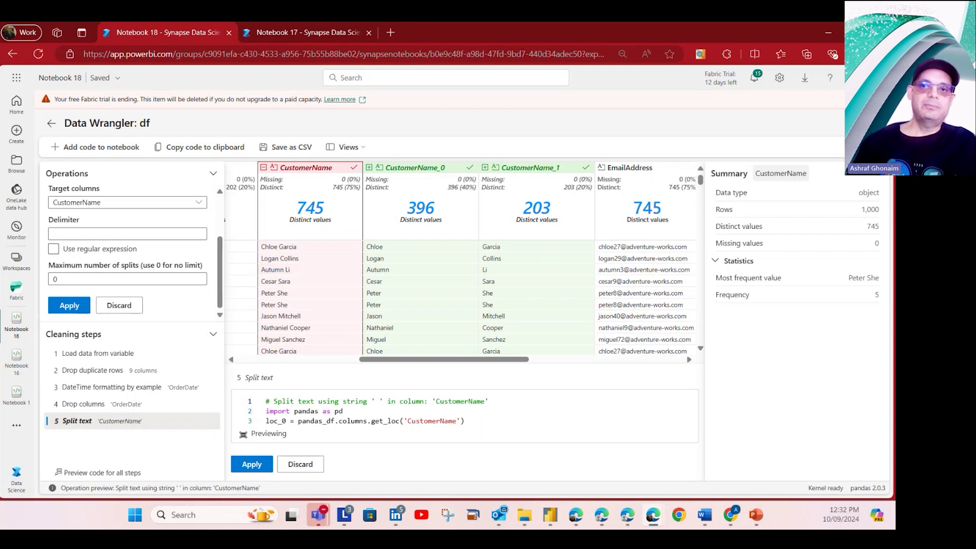
click(71, 305)
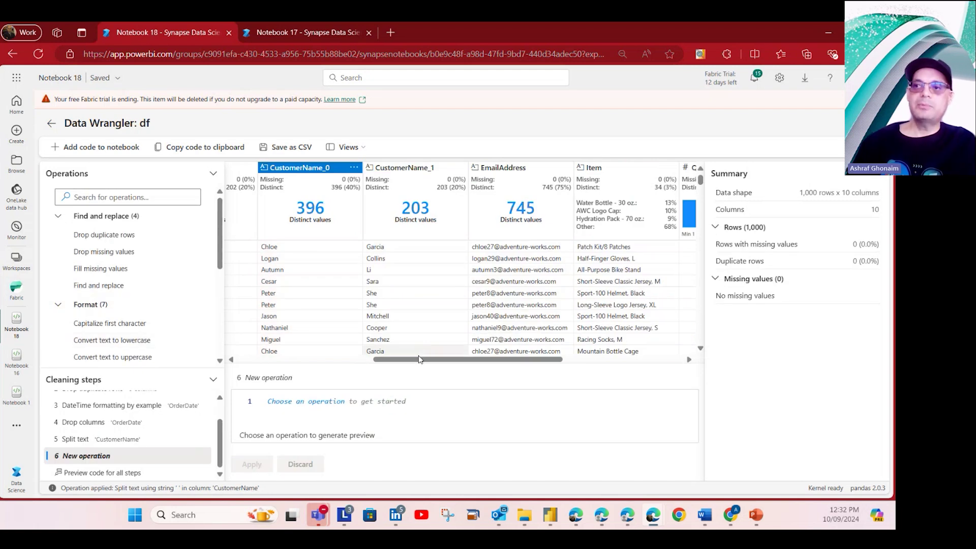
Rename the CustomerName_0 column to First Name and apply the operation.
drag(424, 361, 380, 379)
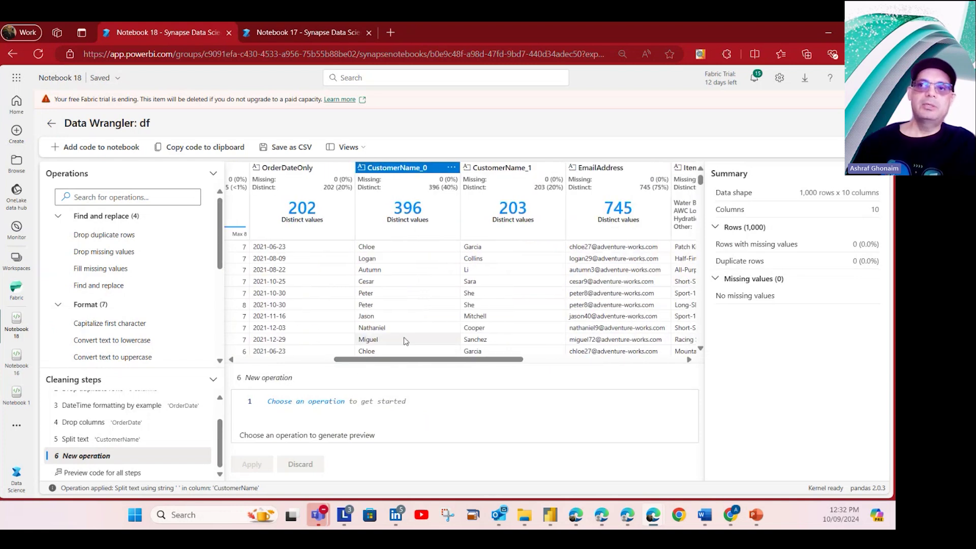
click(402, 168)
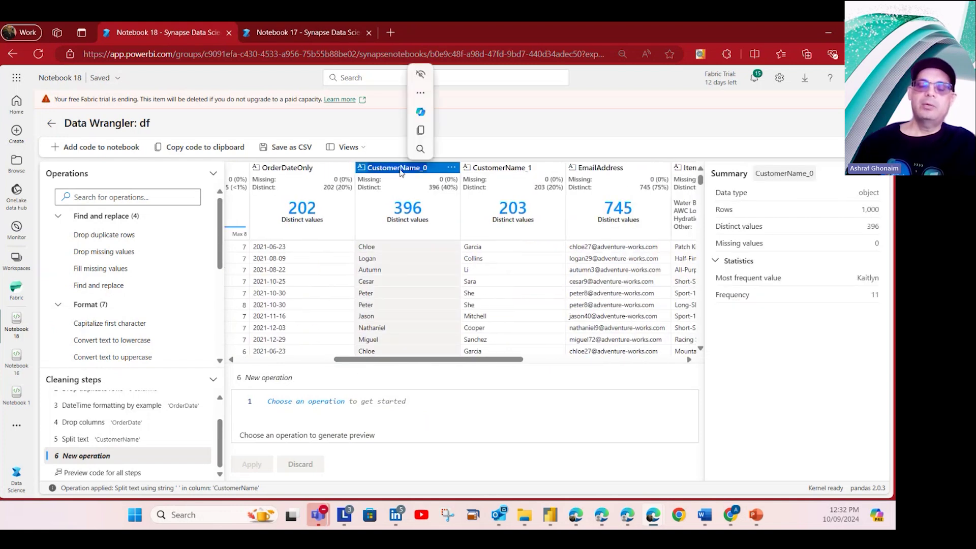
click(452, 169)
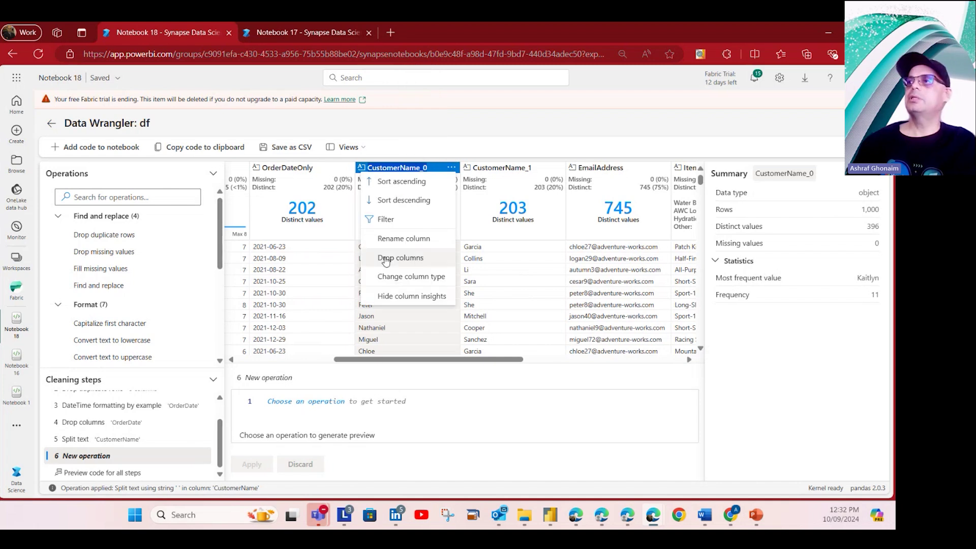
click(403, 239)
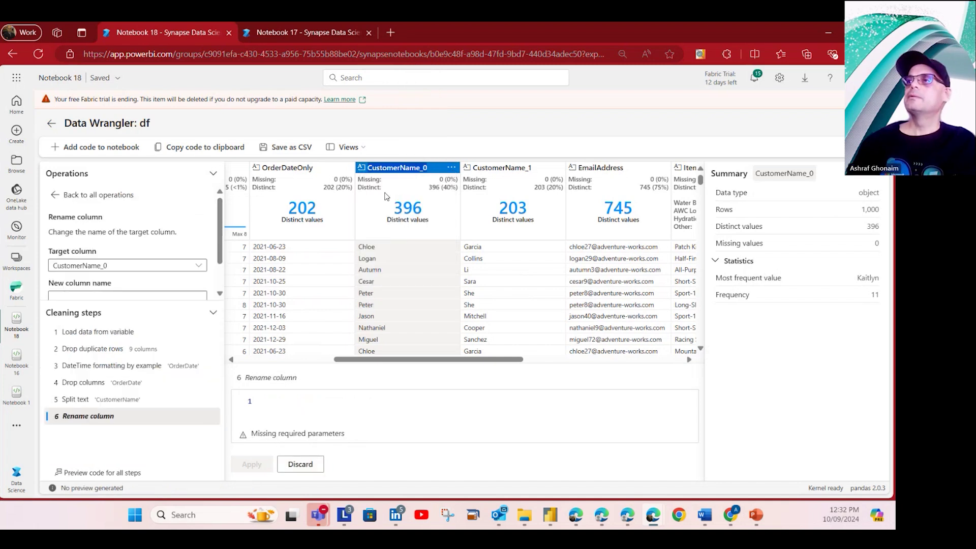
click(127, 296)
text(First Name)
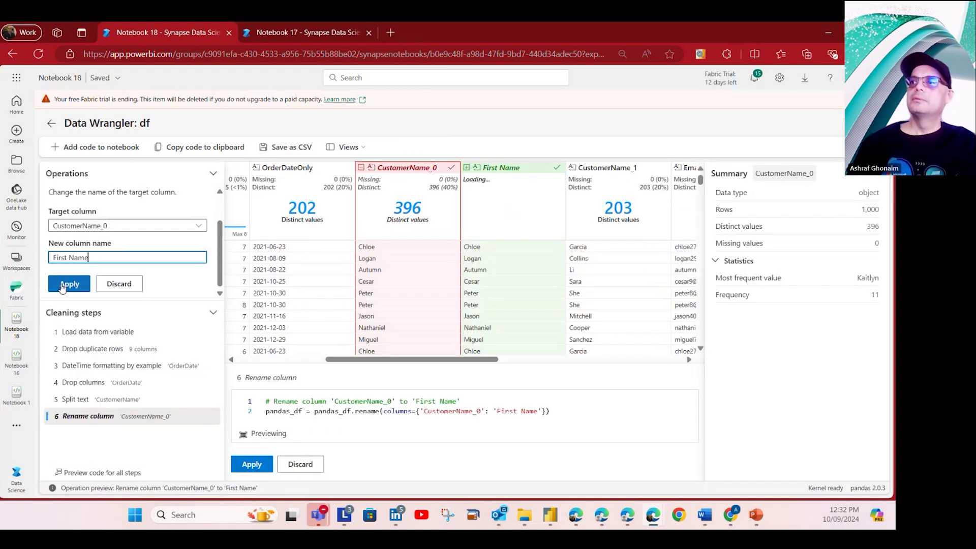
click(61, 288)
Rename the CustomerName_1 column to Last Name and apply the operation.
click(517, 169)
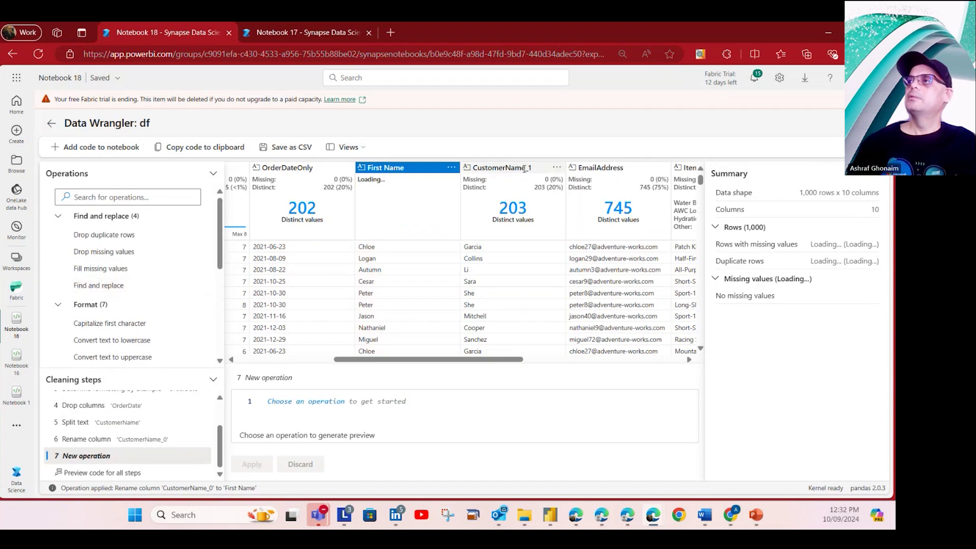
click(557, 168)
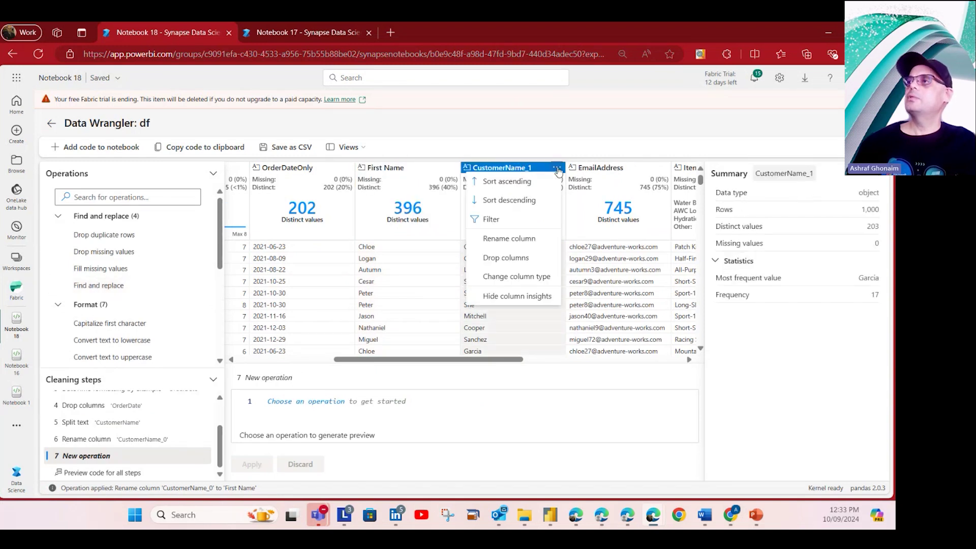
click(520, 244)
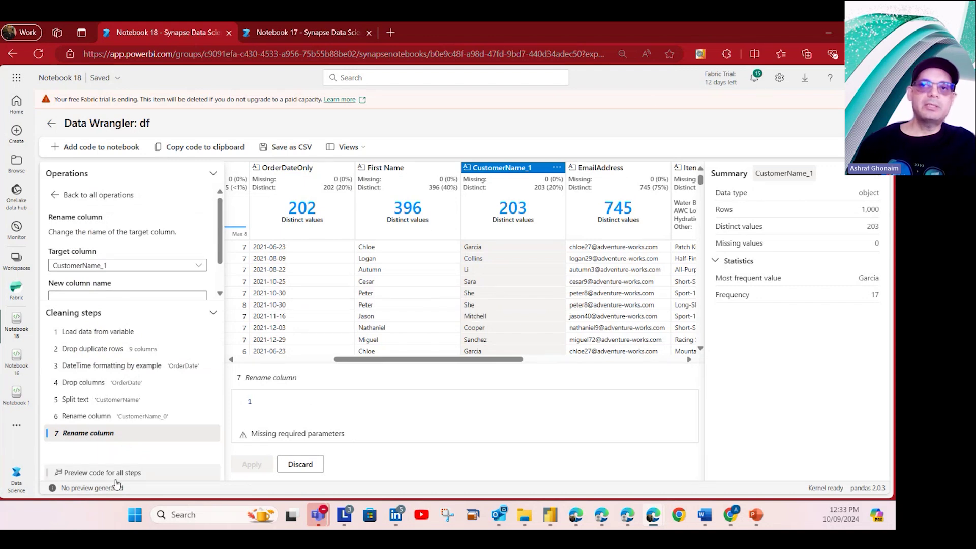
scroll(110, 273, down, 2)
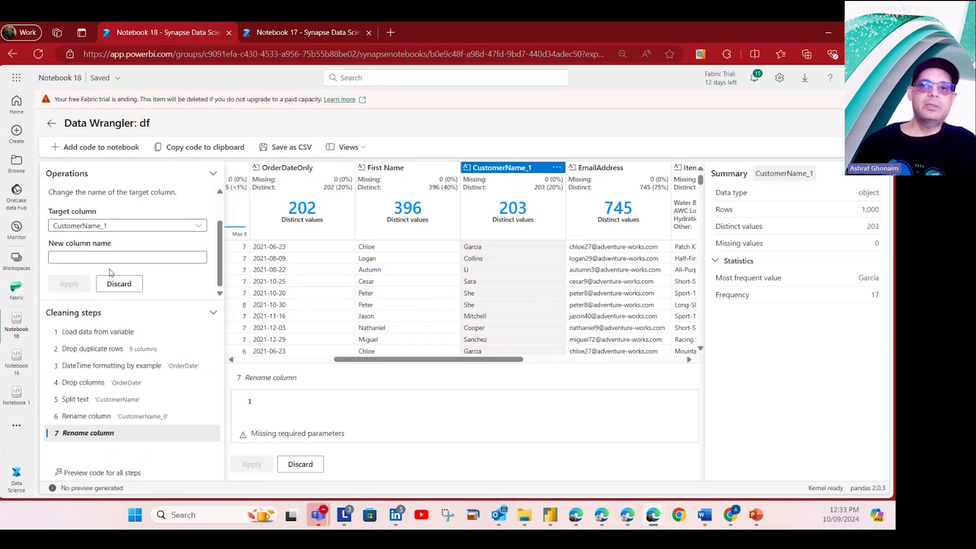
click(117, 257)
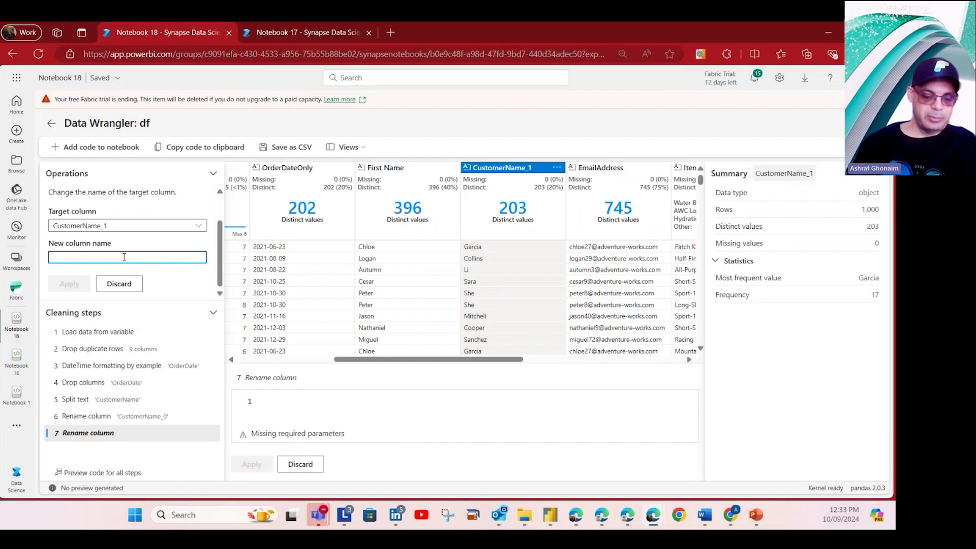
text(Last)
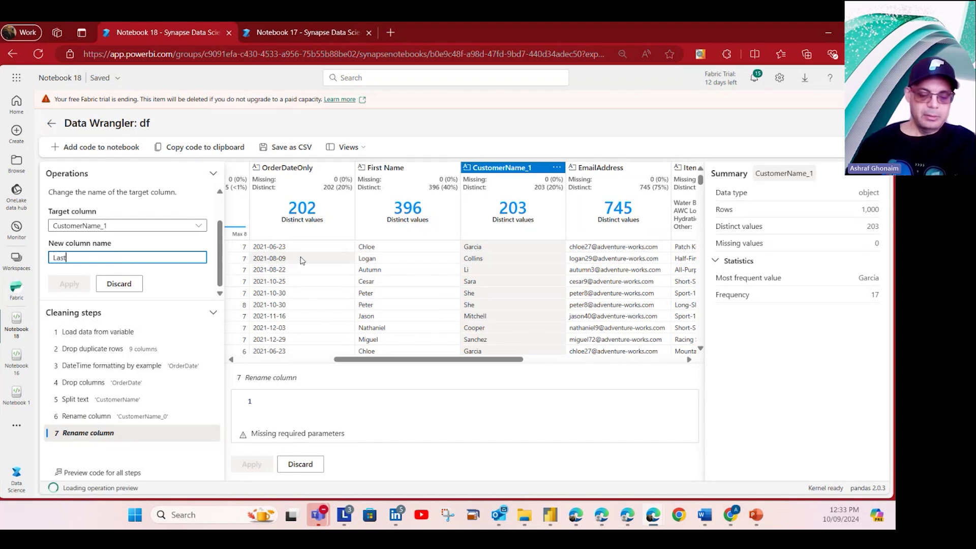
text( Name)
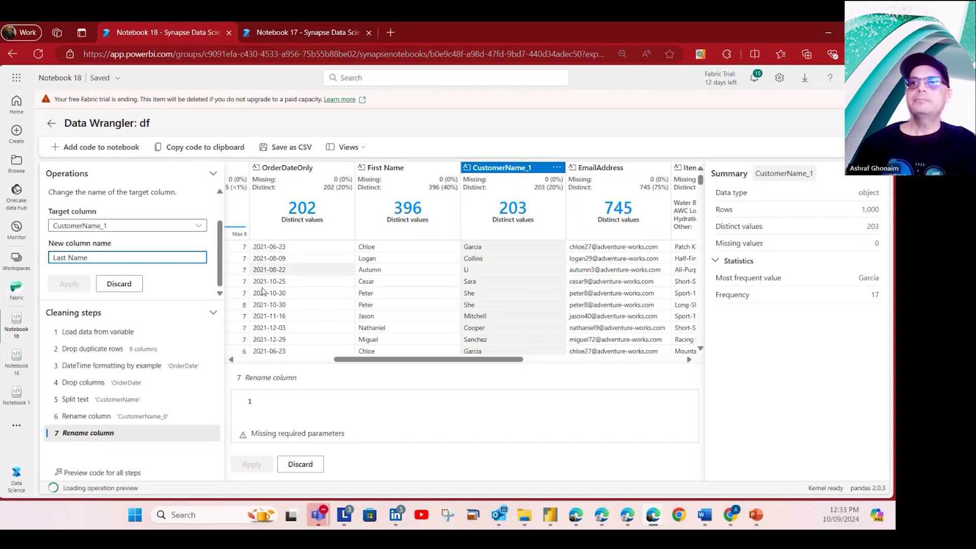
click(69, 283)
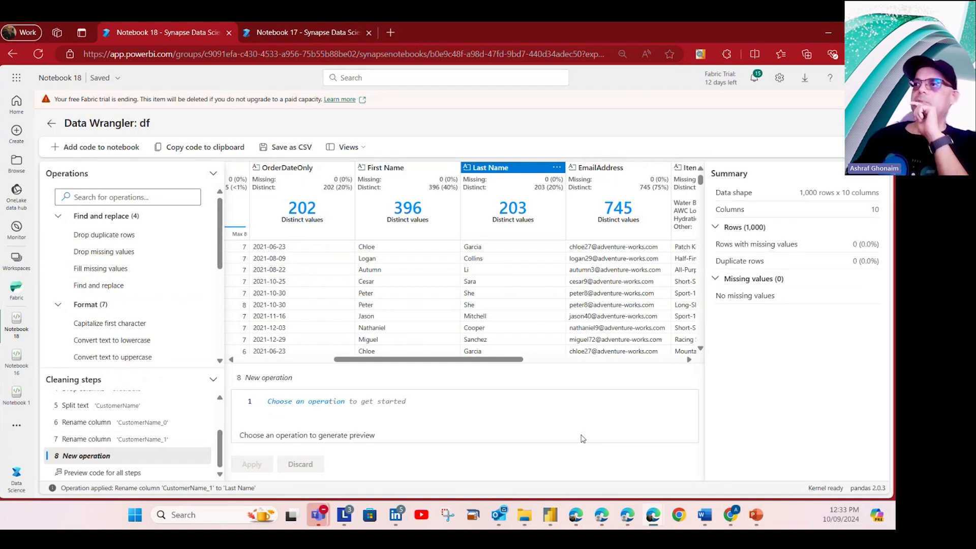
Set up a Split text operation with @ as the delimiter.
drag(460, 360, 517, 360)
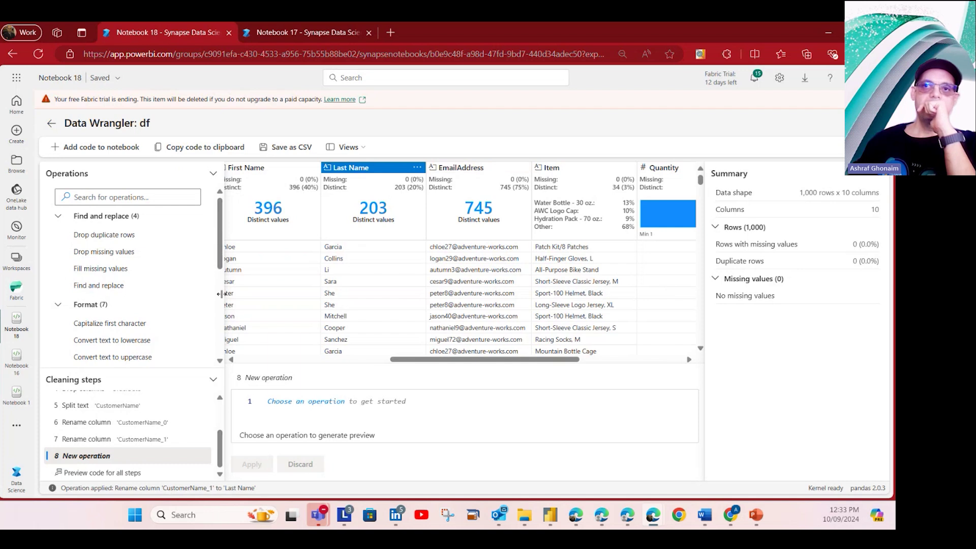
scroll(150, 304, down, 3)
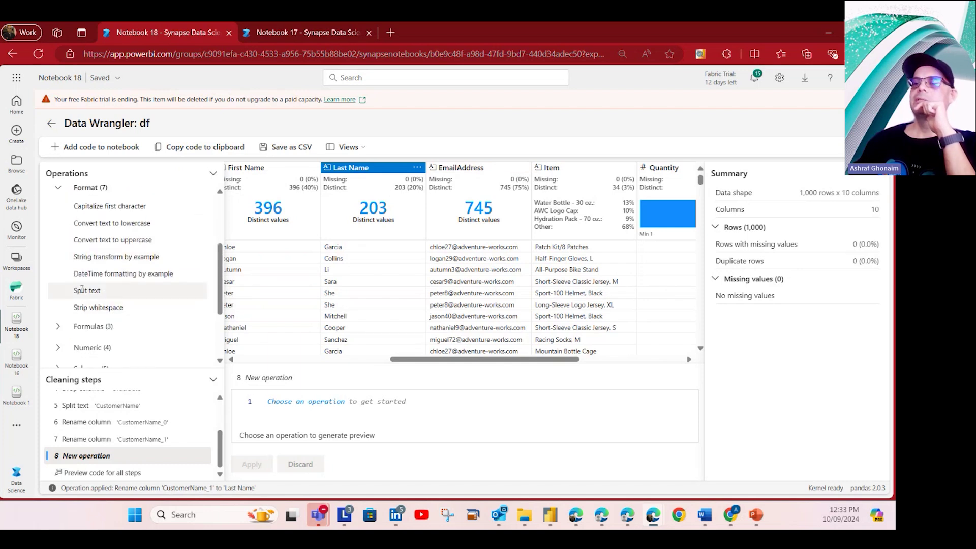
click(82, 290)
click(70, 236)
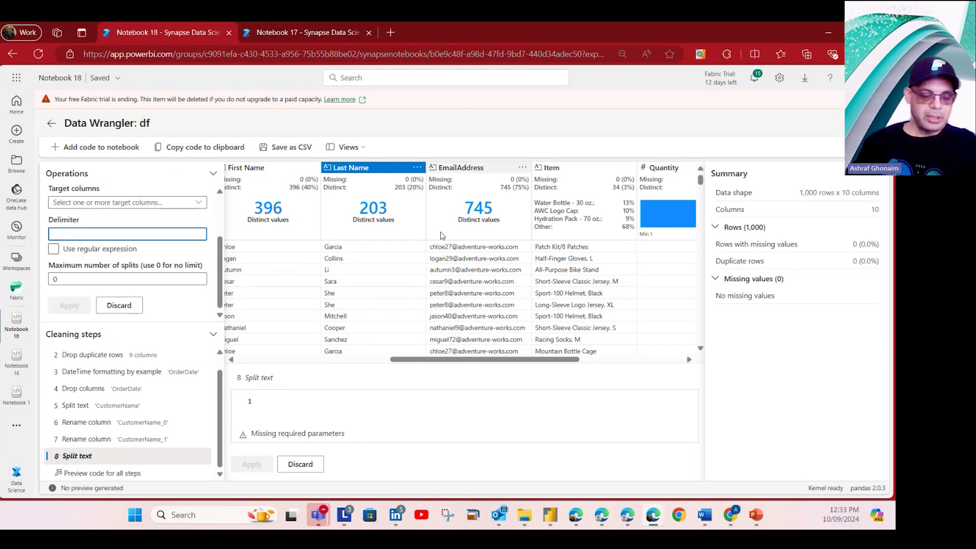
text(@)
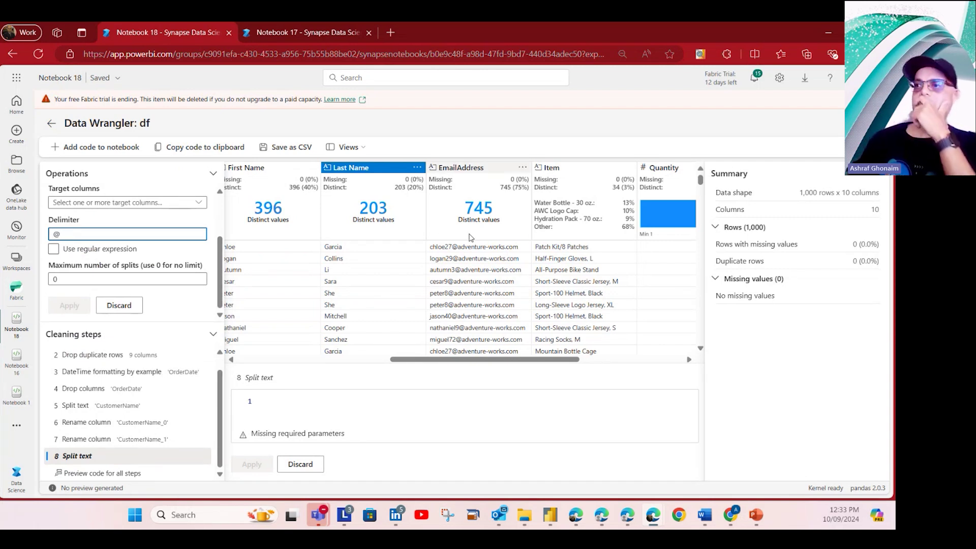
scroll(356, 229, left, 1)
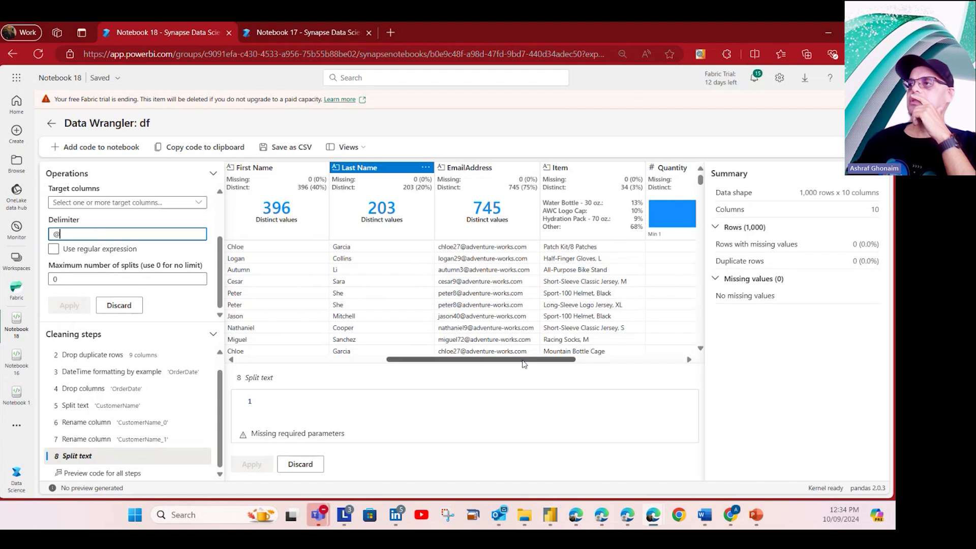
scroll(608, 359, right, 2)
drag(608, 359, 374, 359)
click(120, 235)
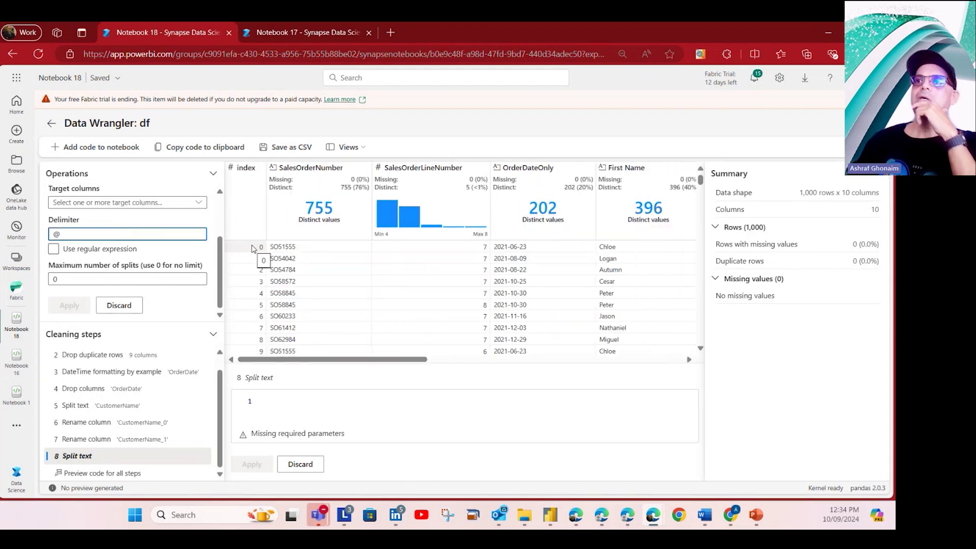
Choose EmailAddress as the target column for the text split, check the preview, and apply the operation.
click(196, 207)
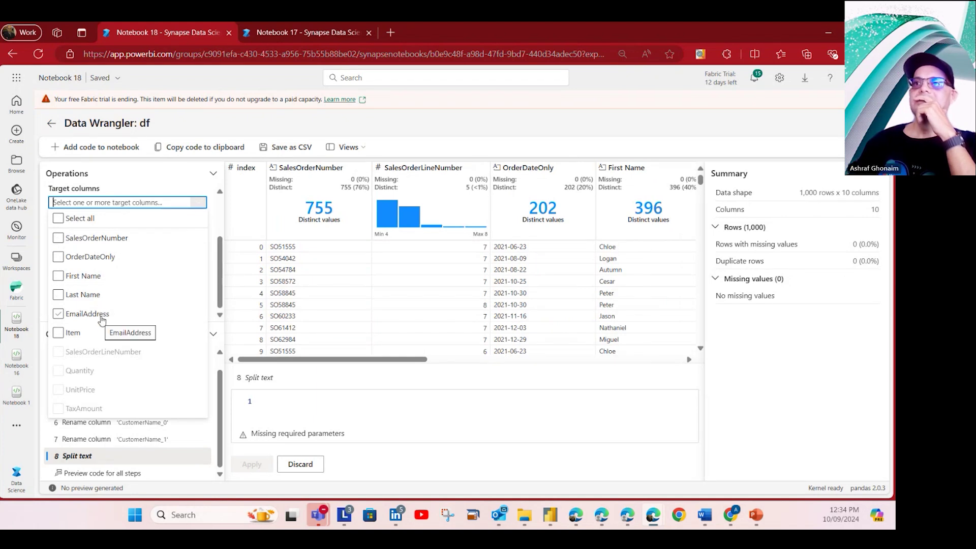
click(101, 319)
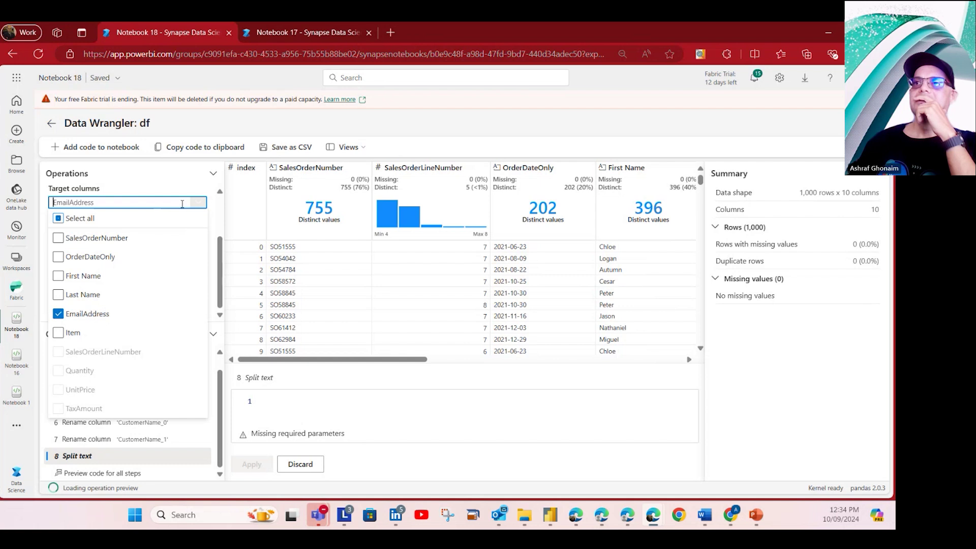
click(199, 204)
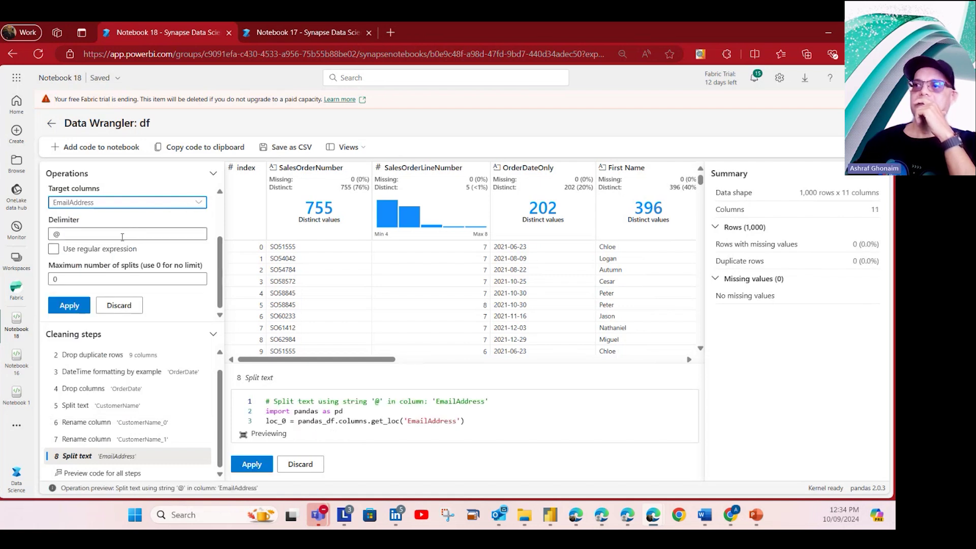
drag(322, 360, 491, 362)
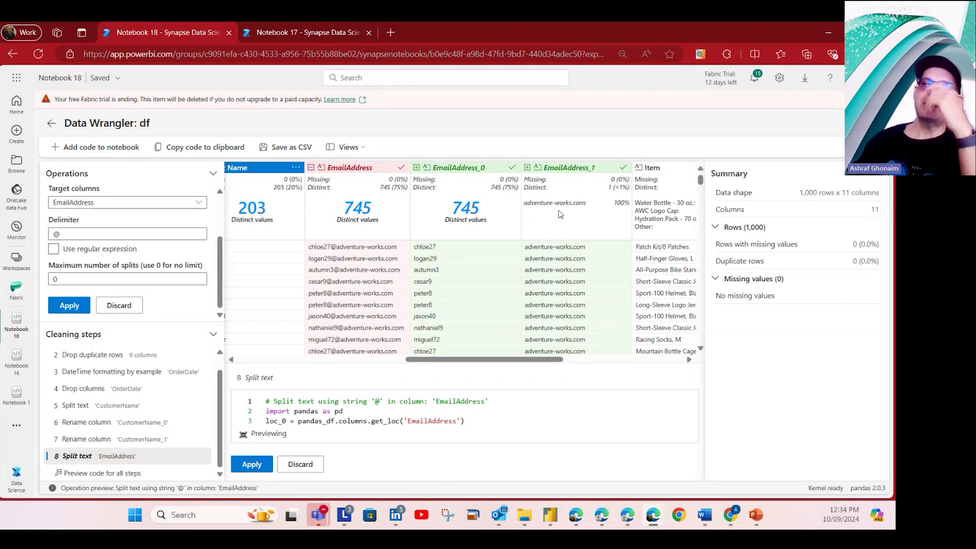
click(76, 309)
Drop the EmailAddress_0 column and apply the operation.
drag(445, 360, 548, 366)
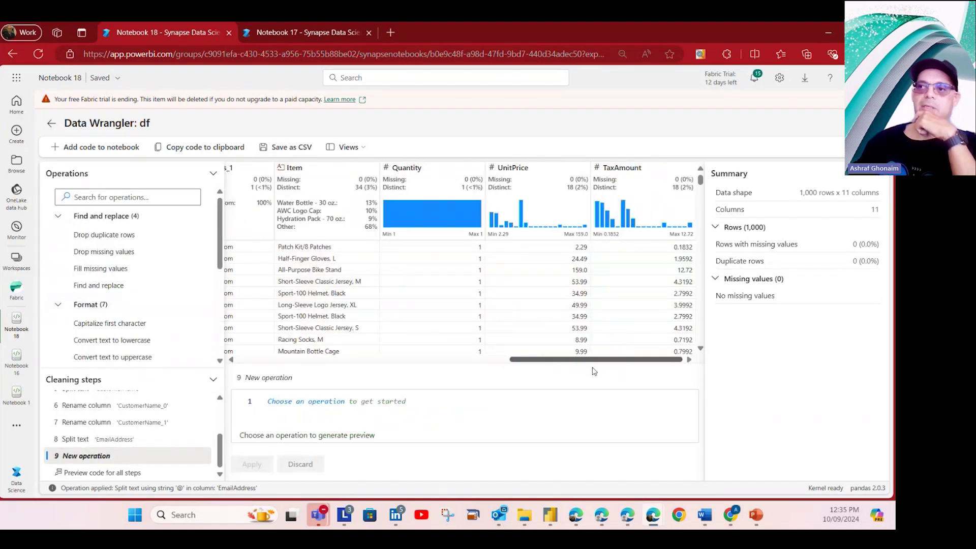
scroll(539, 371, left, 2)
drag(530, 371, 428, 367)
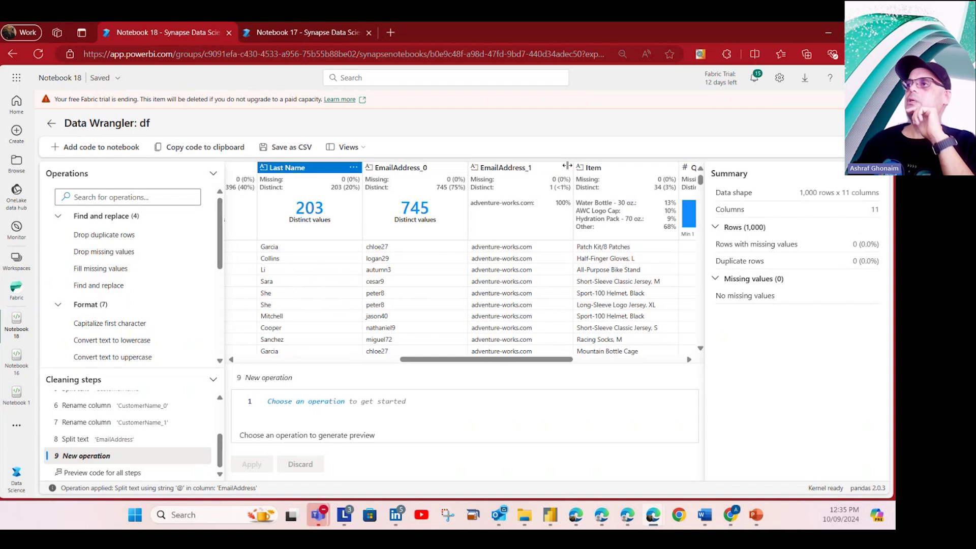
click(459, 172)
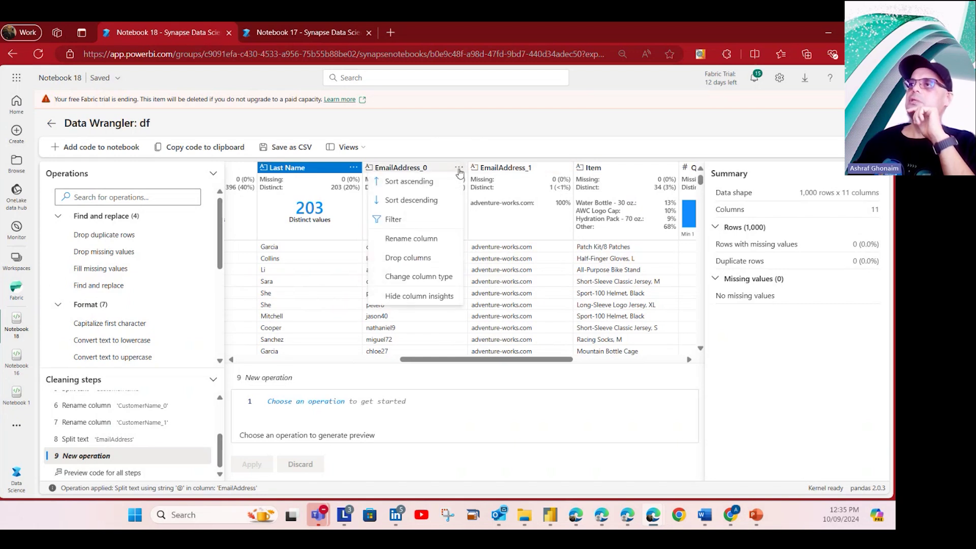
click(409, 258)
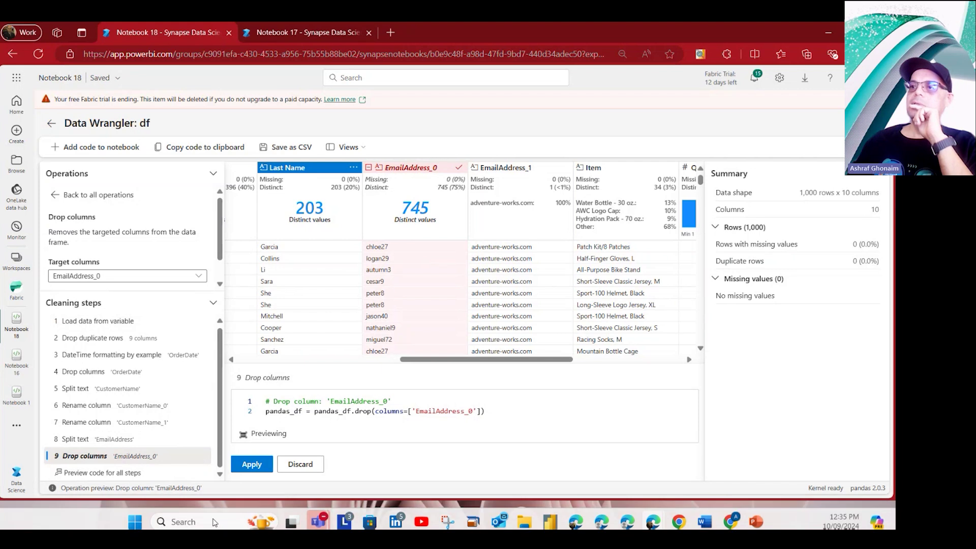
click(251, 465)
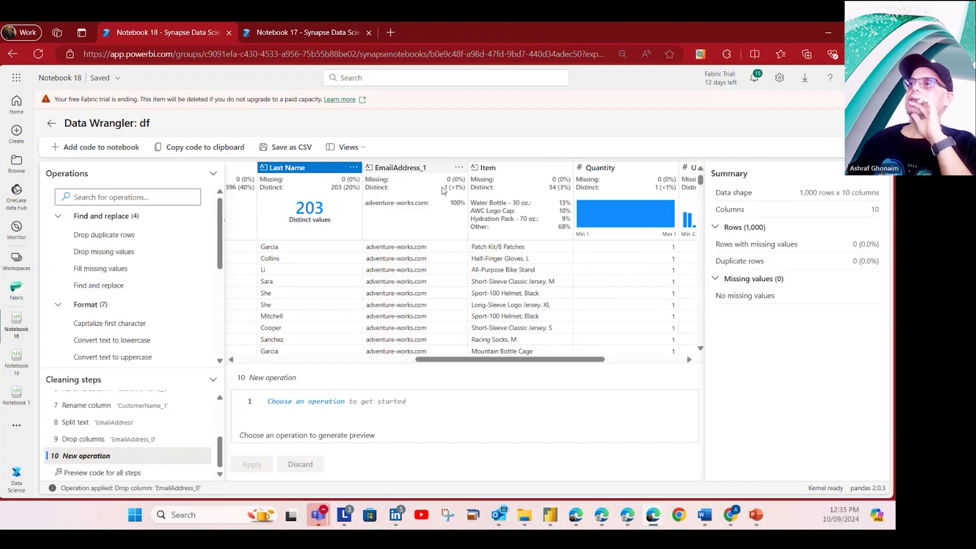
Rename the EmailAddress_1 column to Domain and apply the operation.
click(458, 170)
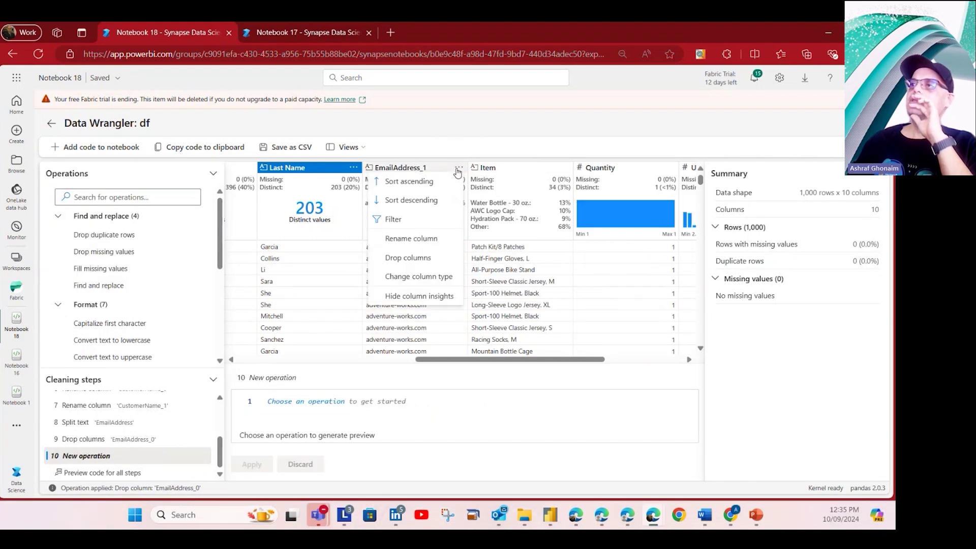
click(400, 239)
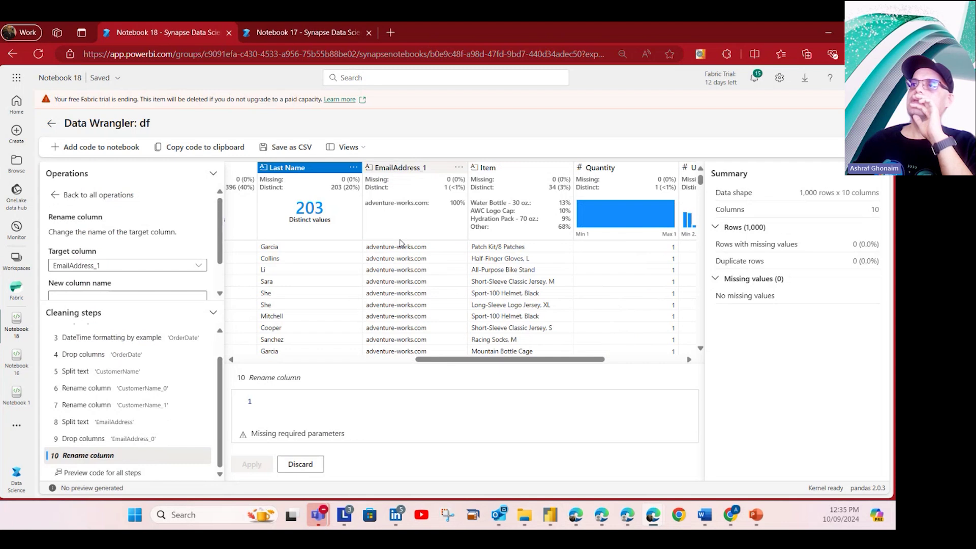
scroll(100, 273, down, 1)
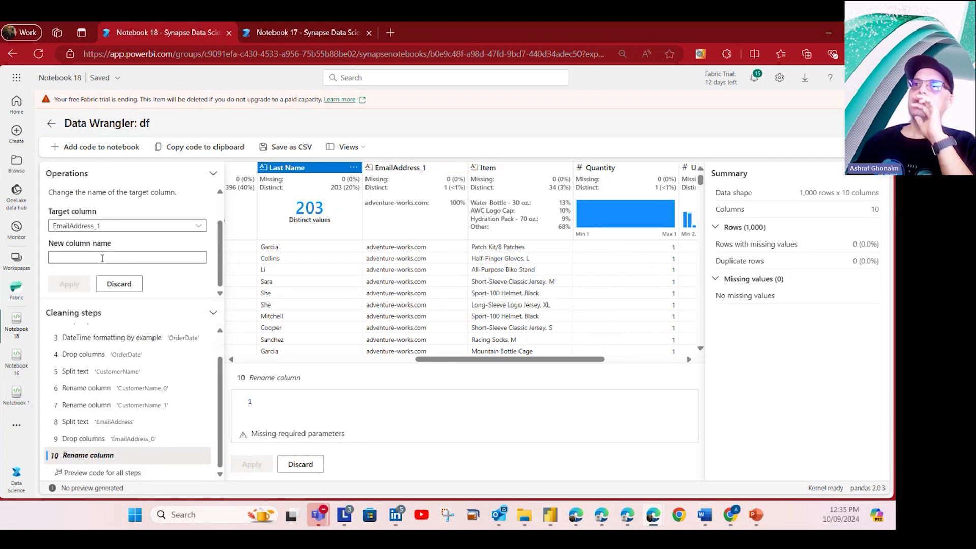
click(102, 258)
text(Domain)
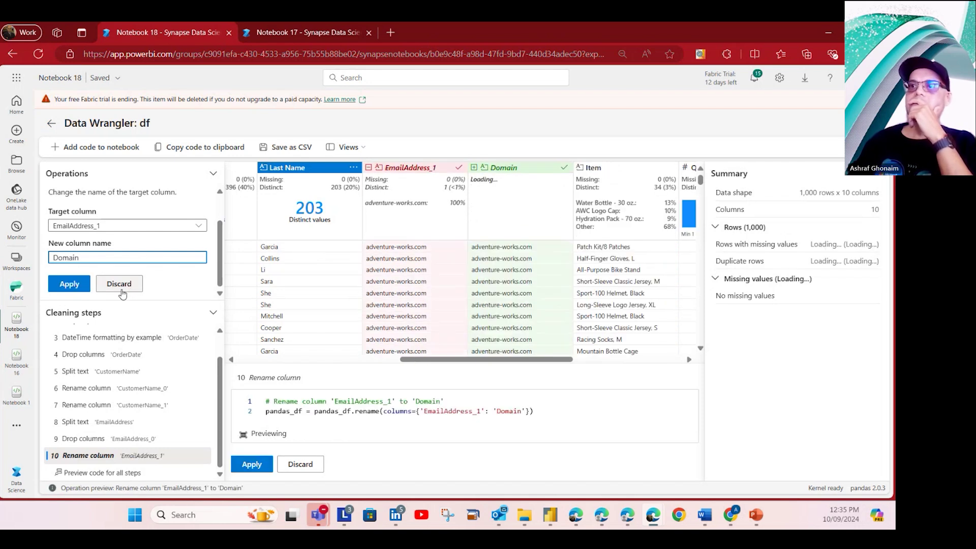
click(69, 283)
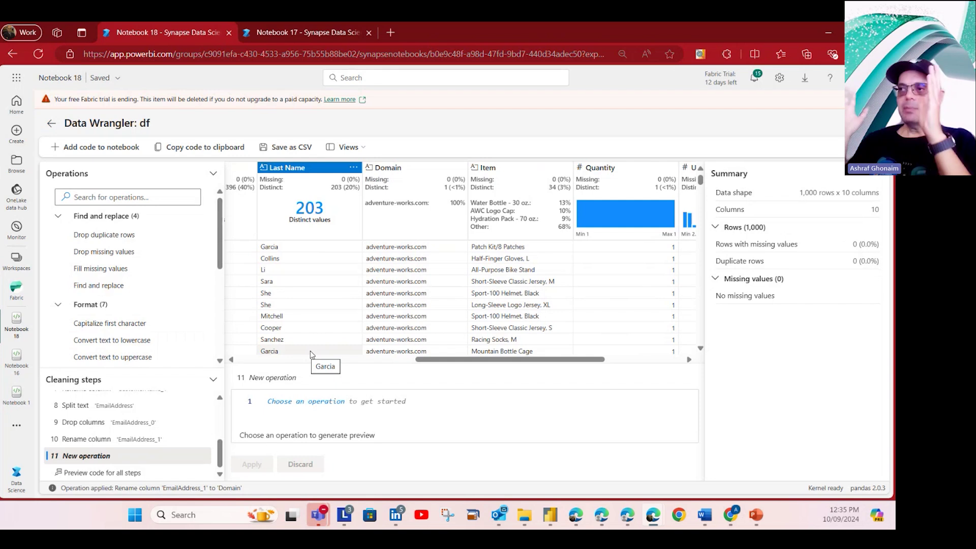
Preview the generated code for all cleaning steps.
drag(427, 360, 246, 365)
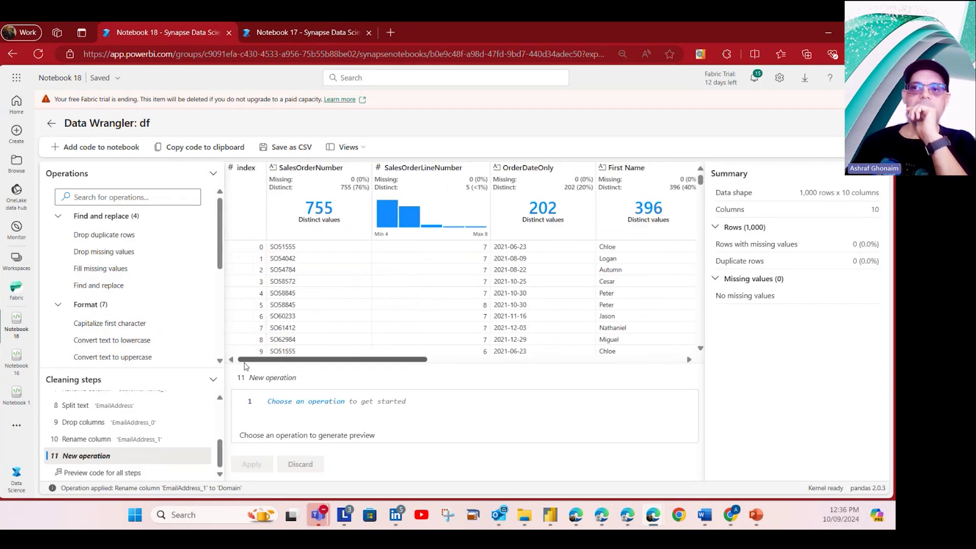
click(113, 471)
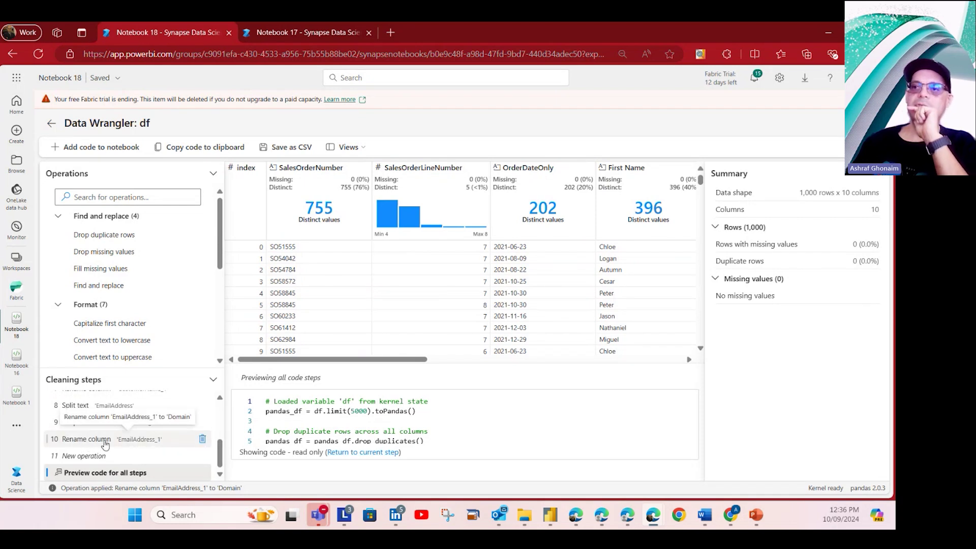
Read through the generated pandas code for all cleaning steps, from loading df to renaming EmailAddress_1 to Domain.
scroll(454, 432, down, 1)
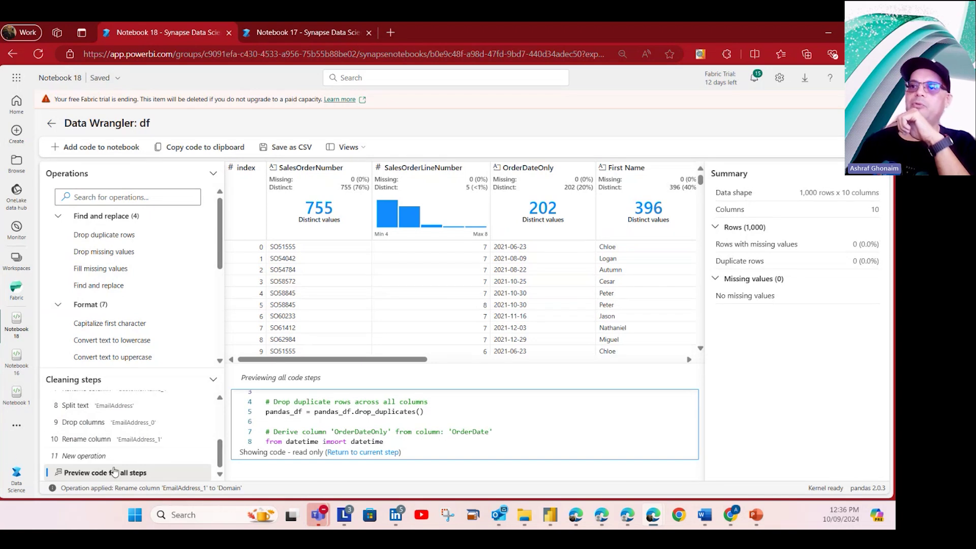
scroll(442, 435, up, 1)
scroll(300, 396, down, 1)
scroll(330, 424, down, 1)
scroll(331, 422, down, 2)
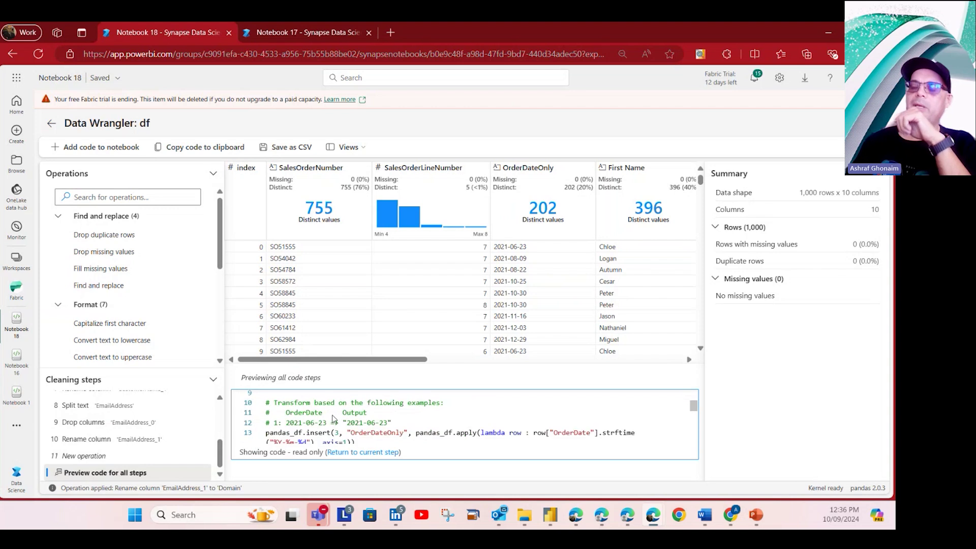
scroll(336, 418, down, 2)
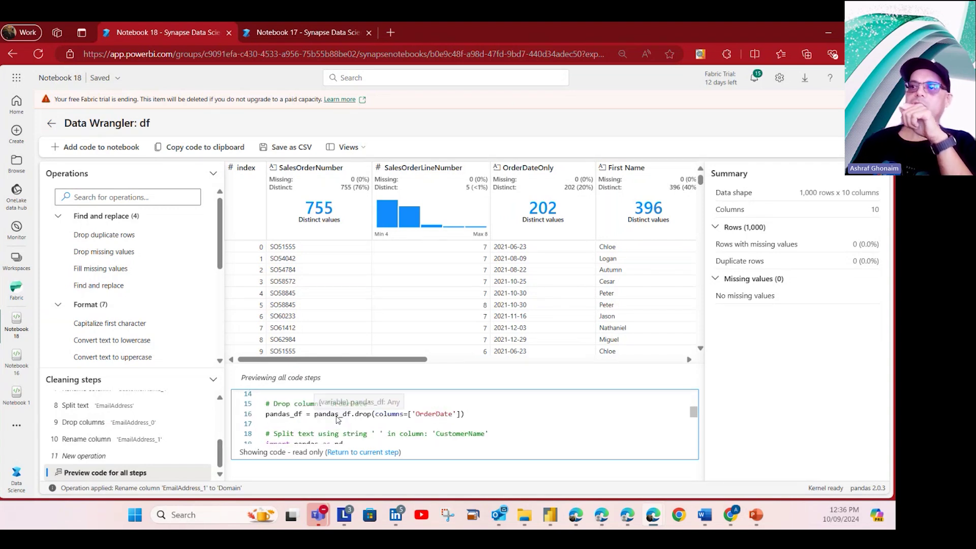
scroll(335, 418, down, 4)
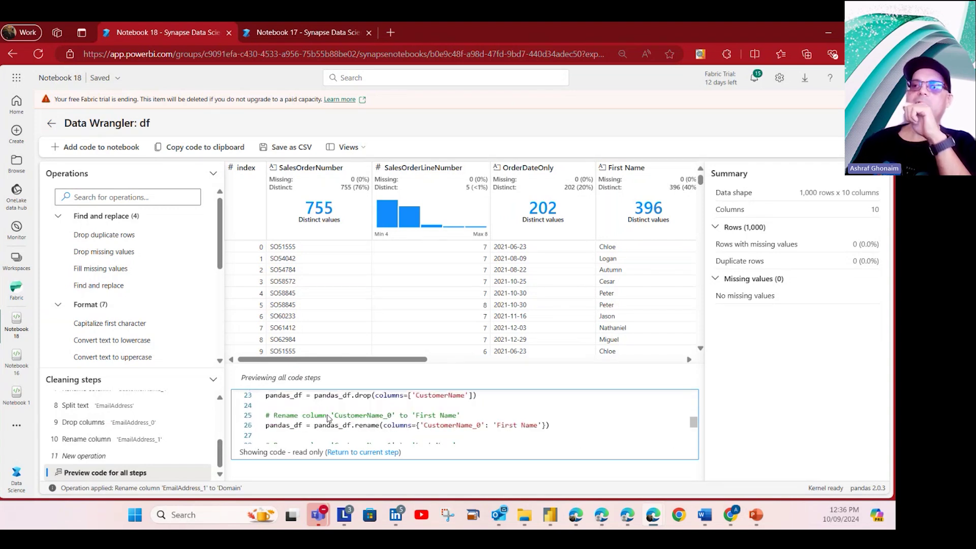
scroll(326, 418, down, 1)
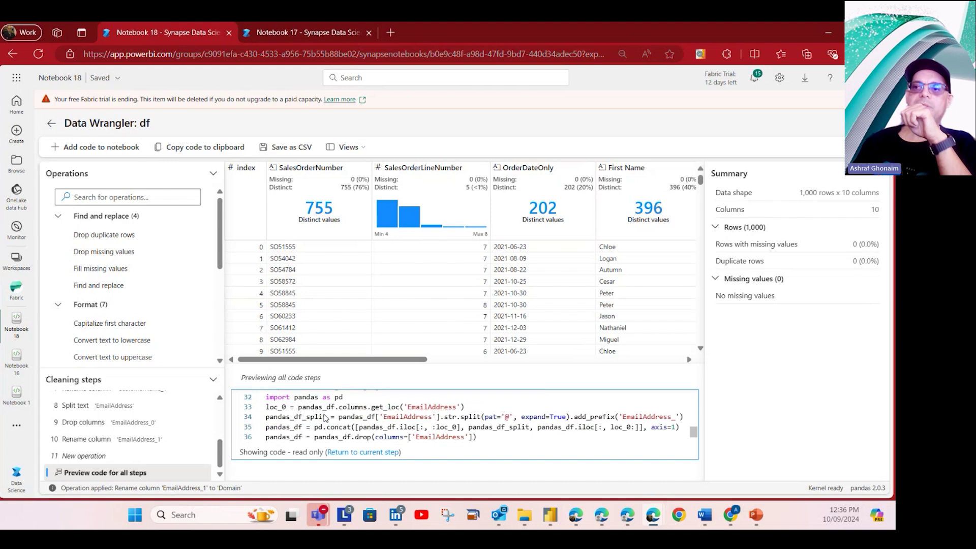
scroll(326, 418, down, 1)
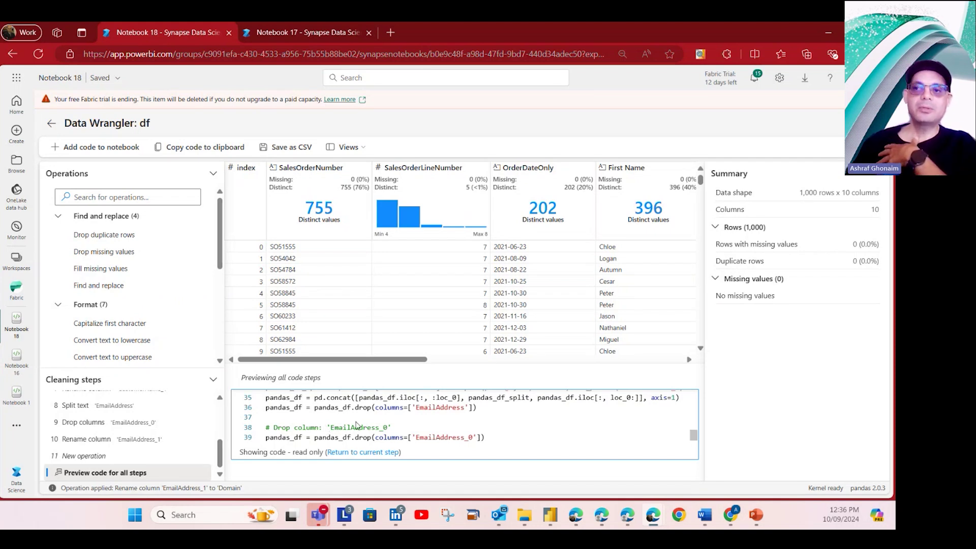
scroll(352, 423, down, 1)
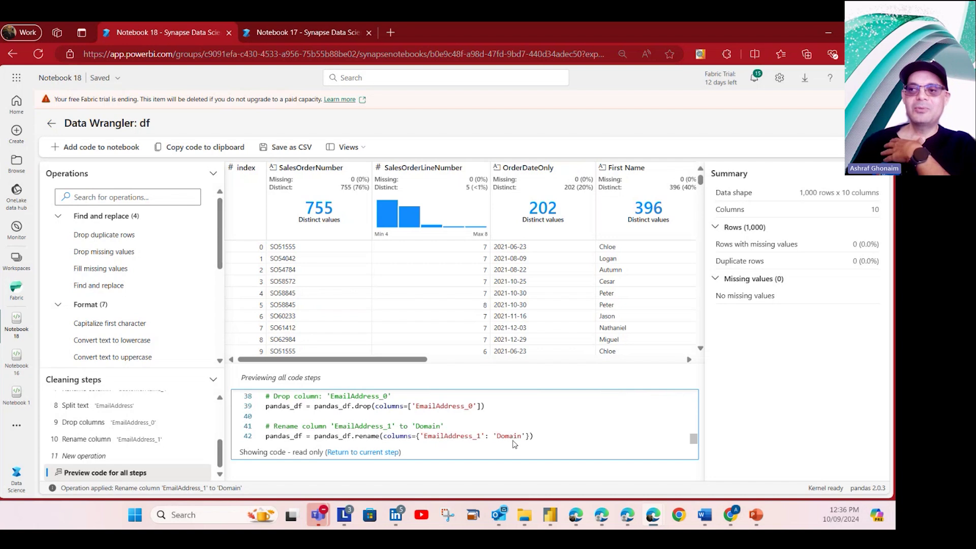
scroll(310, 416, up, 3)
scroll(306, 419, up, 7)
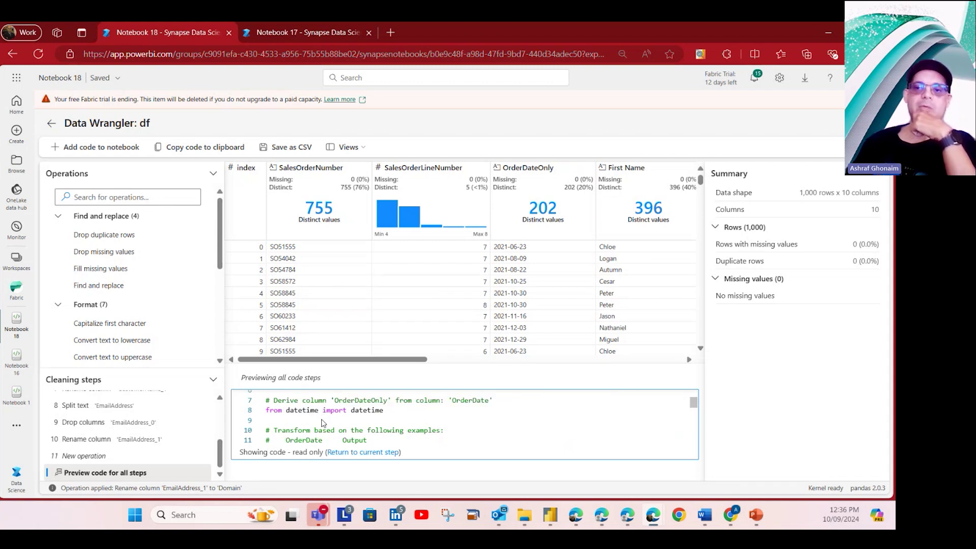
scroll(320, 417, up, 3)
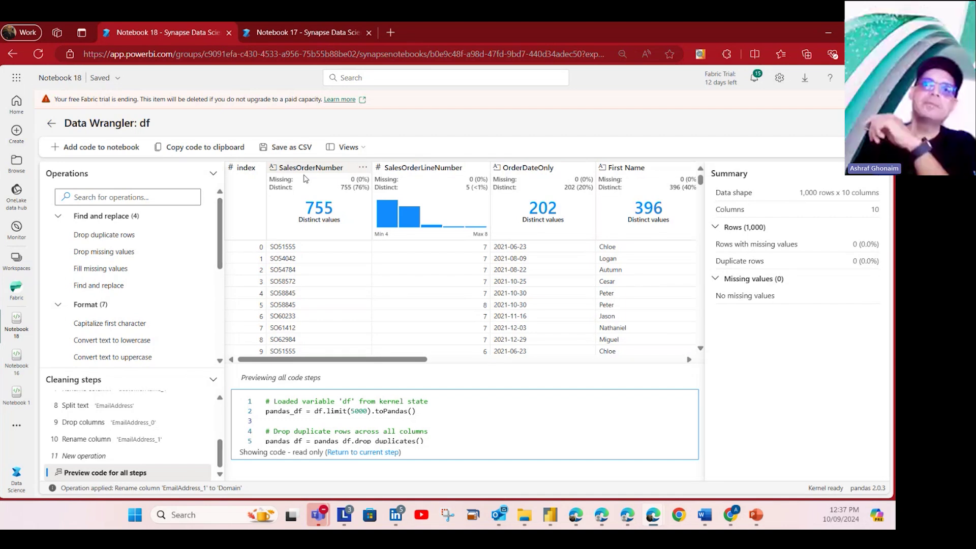
Add the generated PySpark code to the notebook with the pandas code included.
click(66, 148)
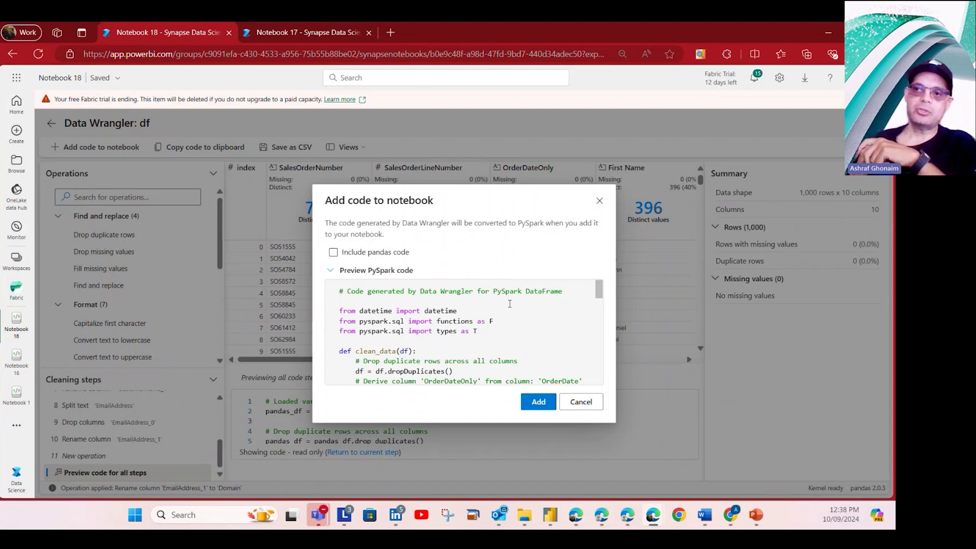
click(376, 254)
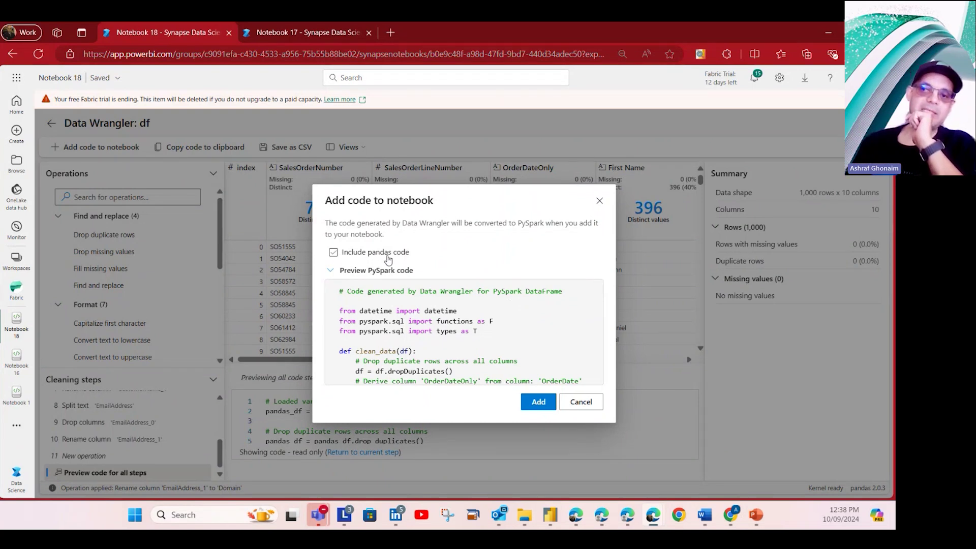
click(388, 258)
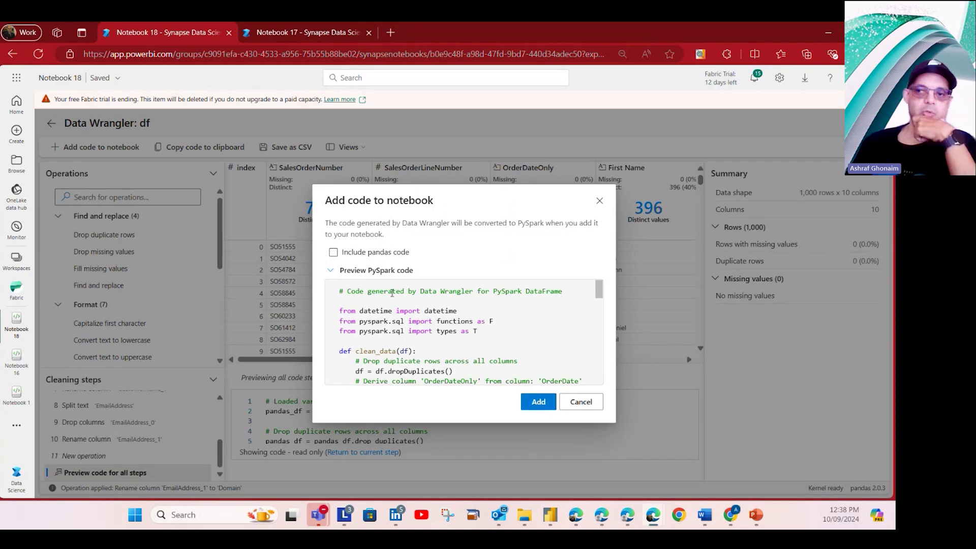
click(360, 252)
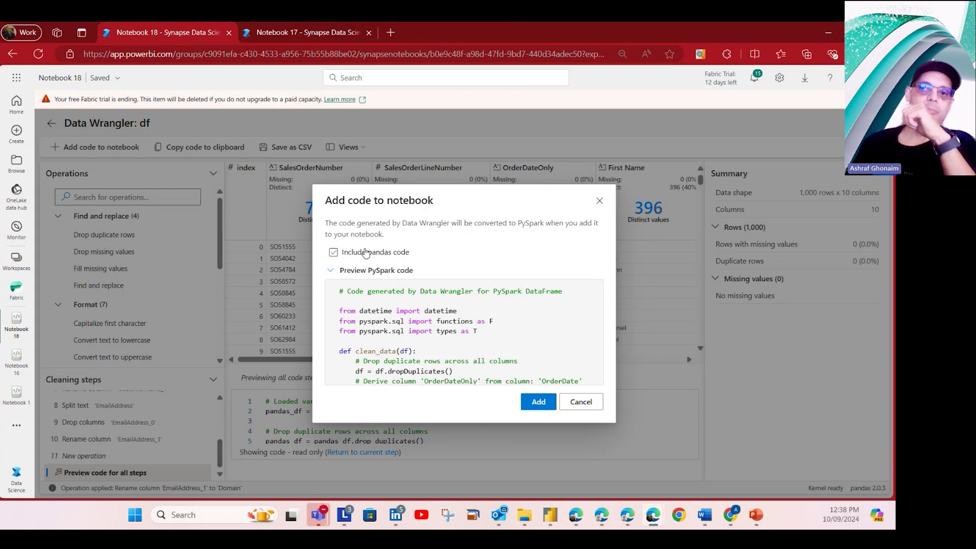
click(344, 254)
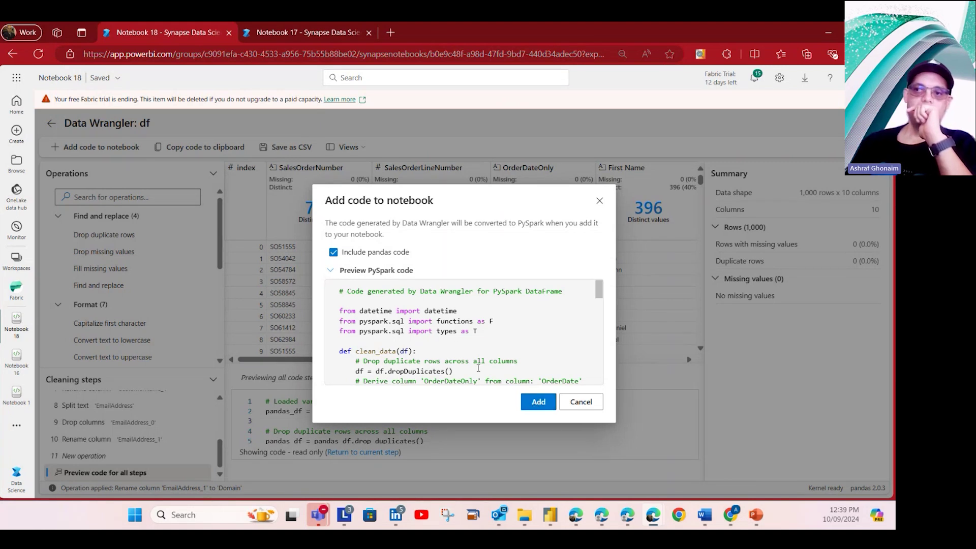
click(539, 402)
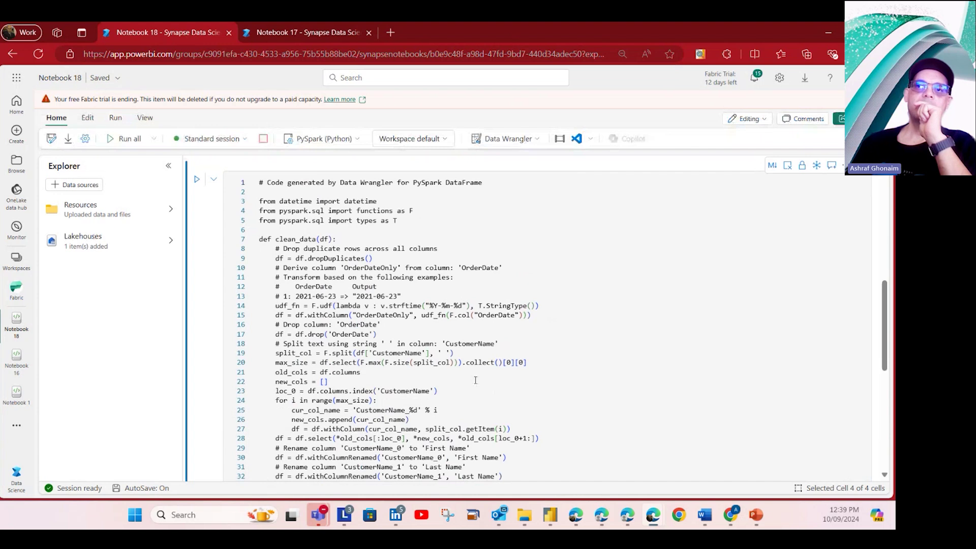
Look over the notebook's original sales query, its output table and the two generated code cells.
scroll(476, 381, up, 10)
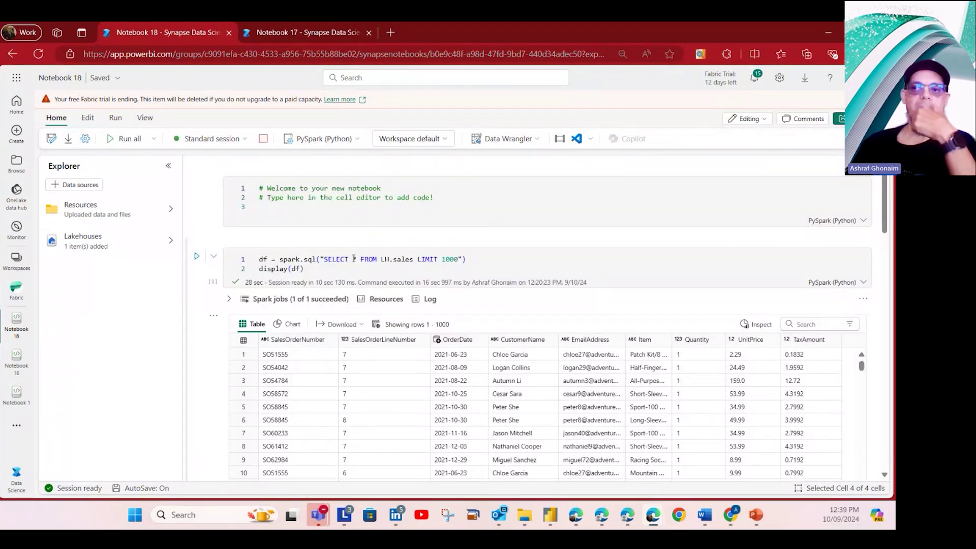
scroll(356, 265, down, 5)
scroll(359, 270, up, 3)
scroll(359, 270, up, 2)
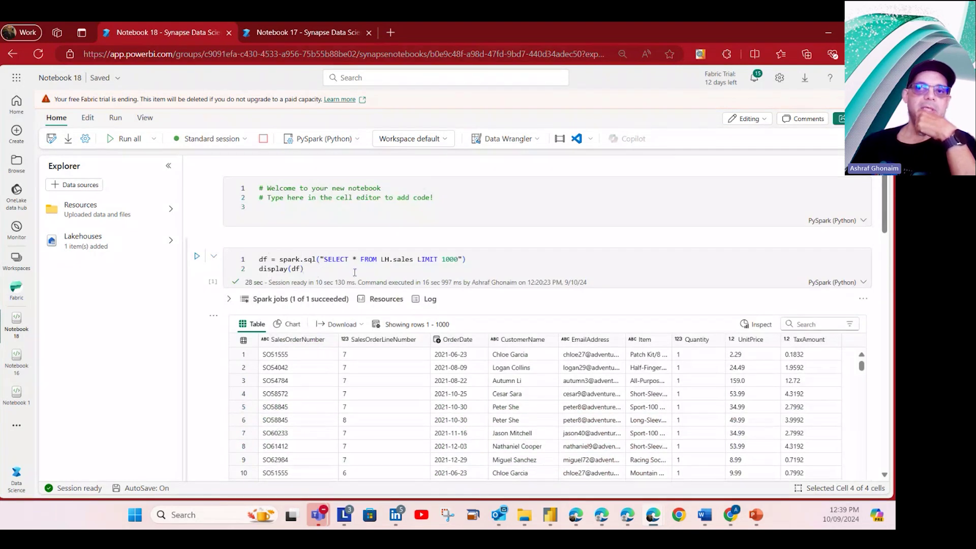
scroll(305, 274, down, 5)
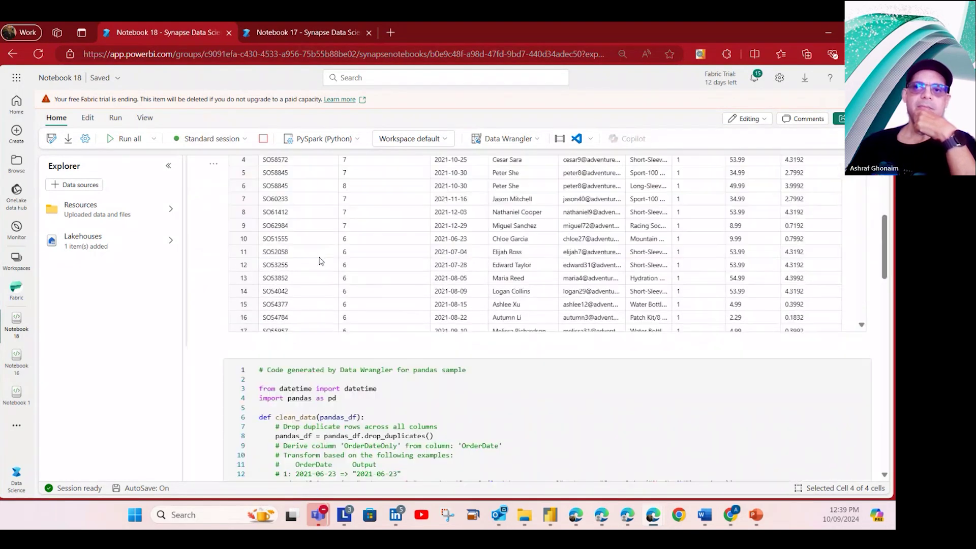
scroll(335, 297, down, 3)
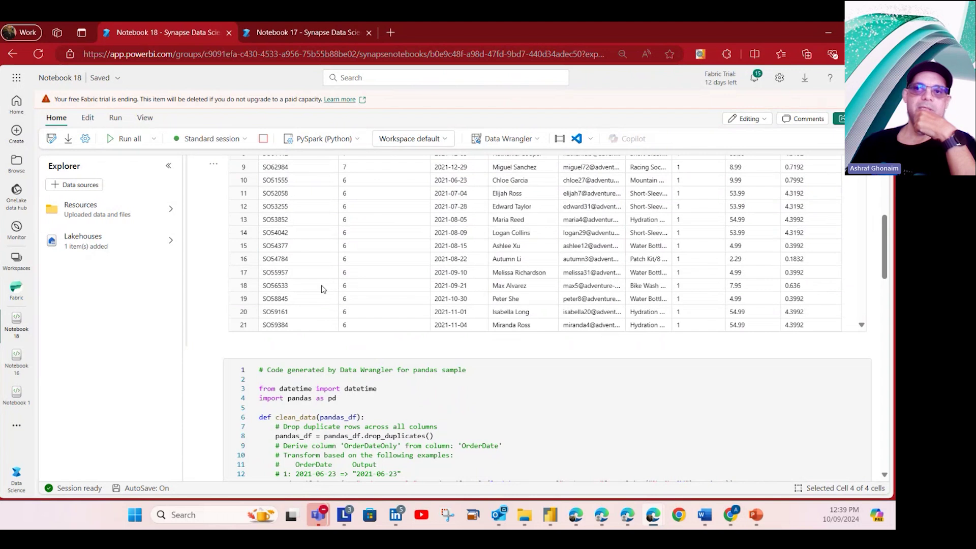
scroll(266, 291, down, 5)
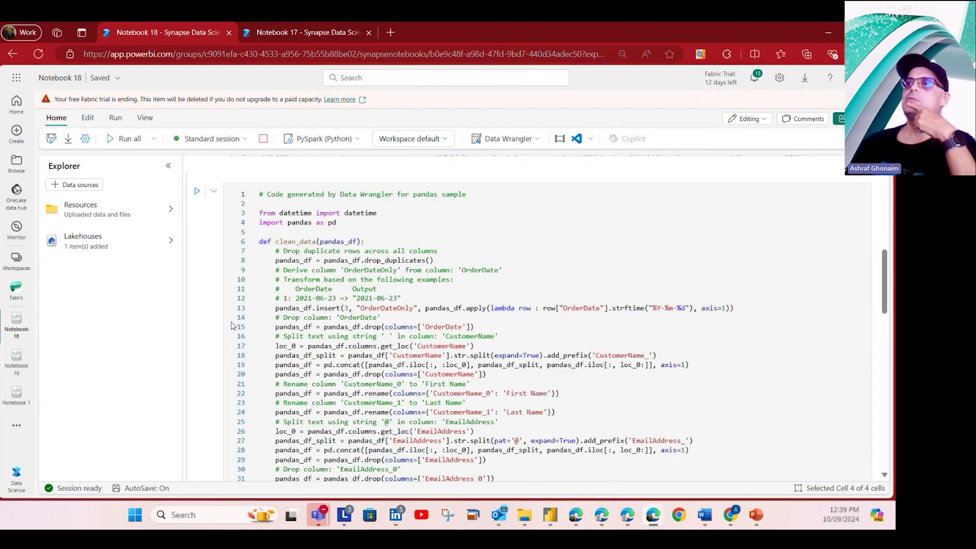
scroll(264, 275, down, 6)
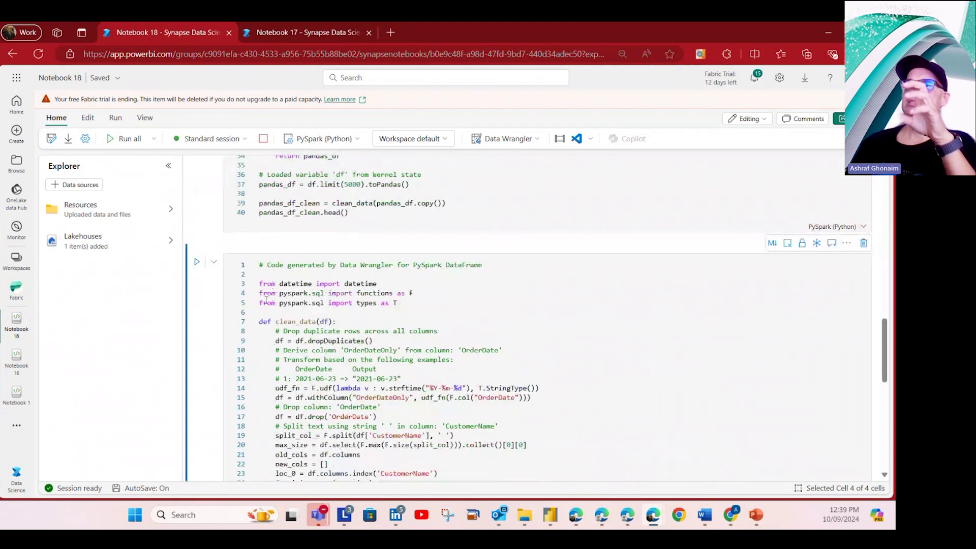
scroll(288, 288, up, 5)
scroll(302, 272, up, 3)
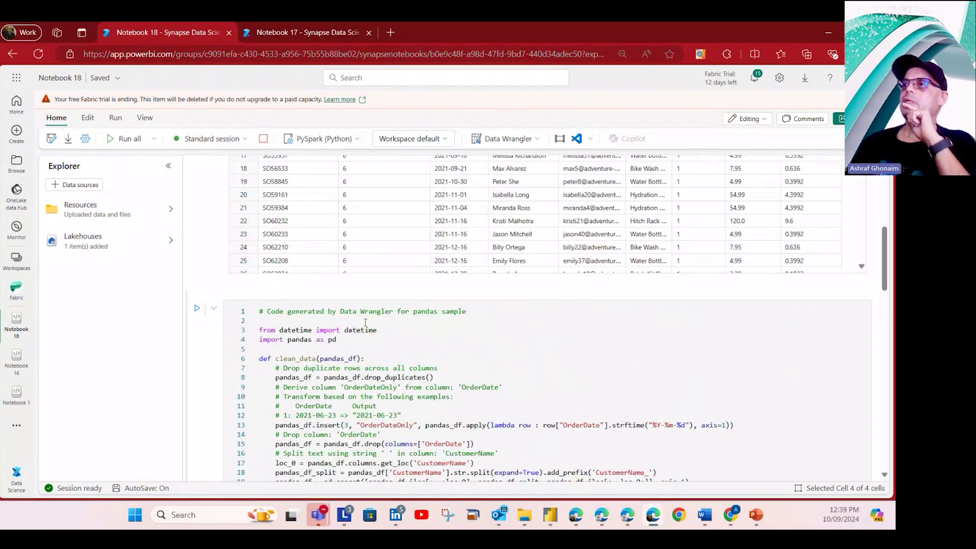
Examine the pandas sample cell, including its clean_data function and the closing lines that load and clean df.
double_click(425, 311)
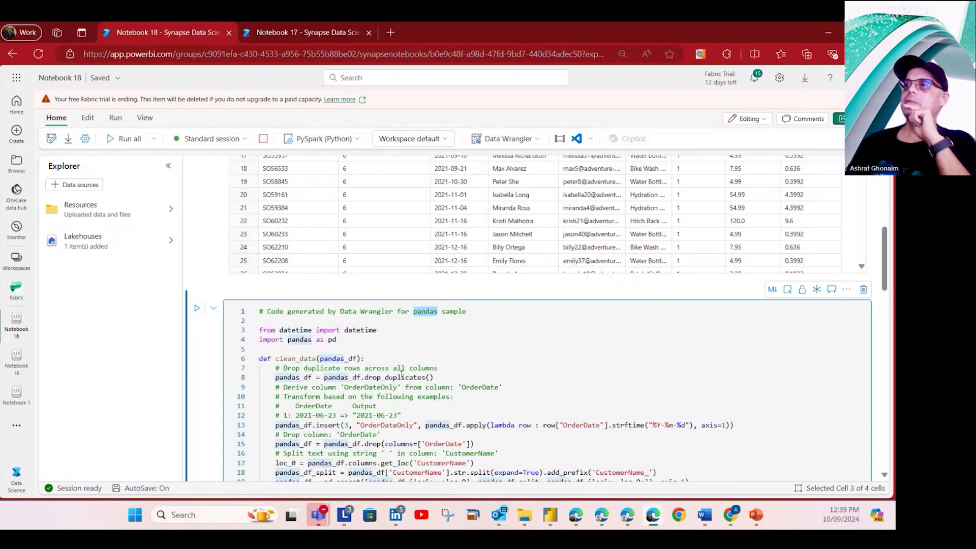
scroll(390, 356, down, 2)
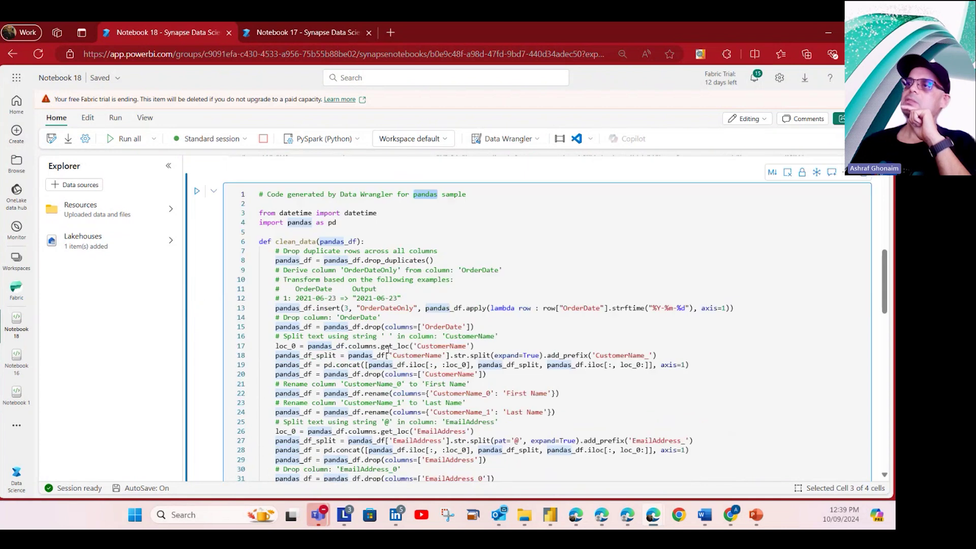
scroll(328, 309, down, 2)
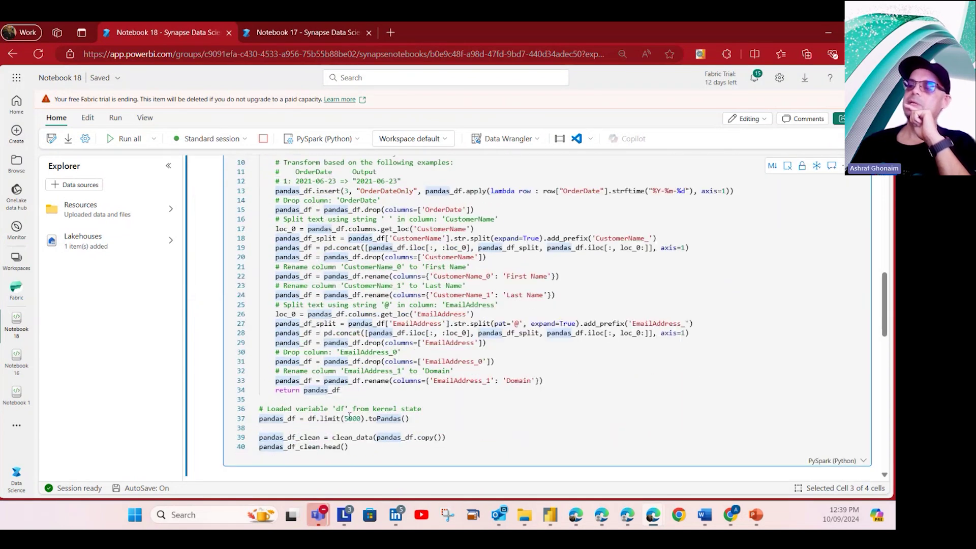
scroll(349, 416, up, 1)
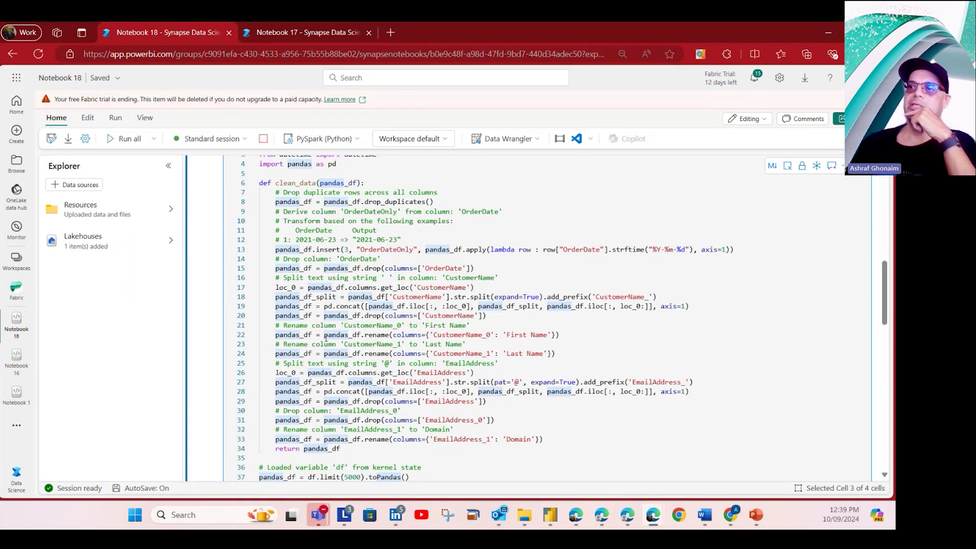
scroll(213, 347, down, 2)
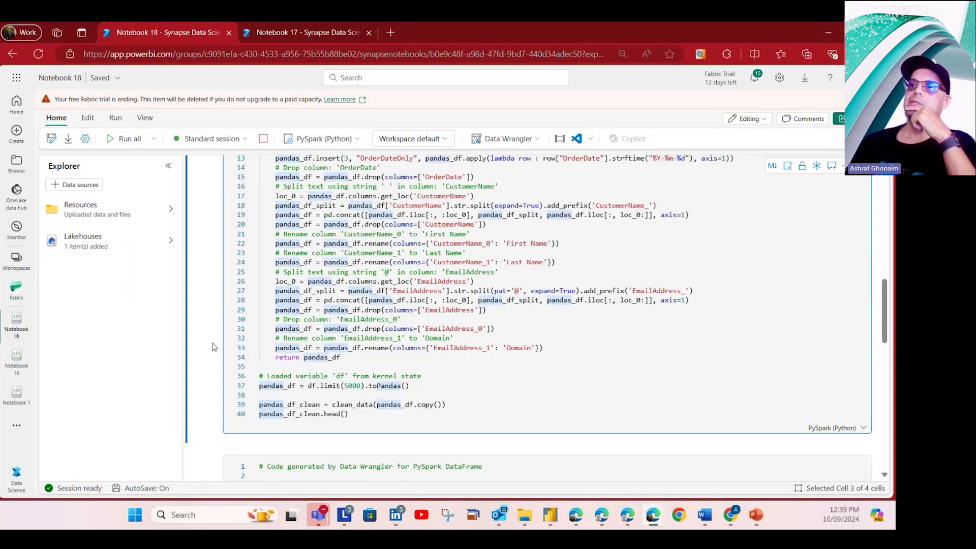
Examine the PySpark DataFrame cell and compare its clean_data function with the pandas version.
scroll(212, 347, down, 5)
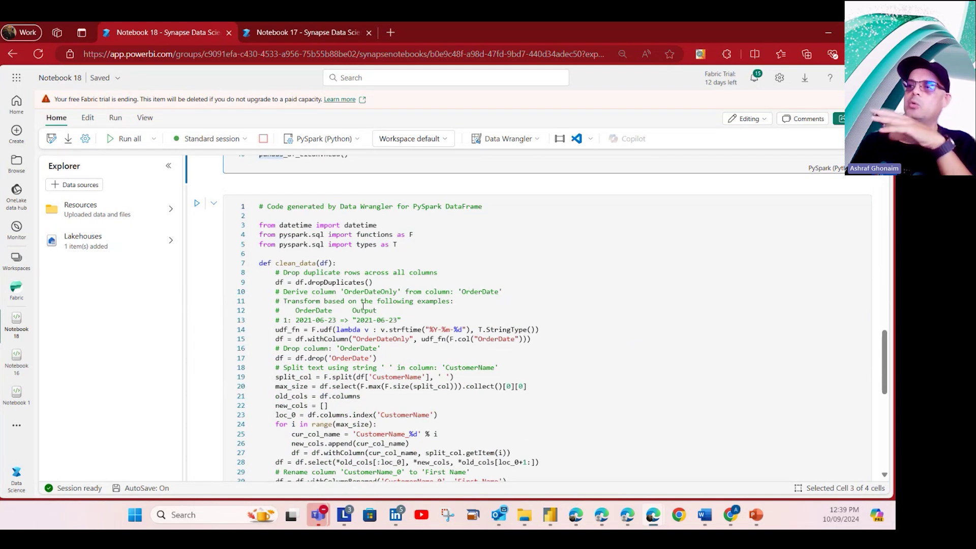
double_click(424, 206)
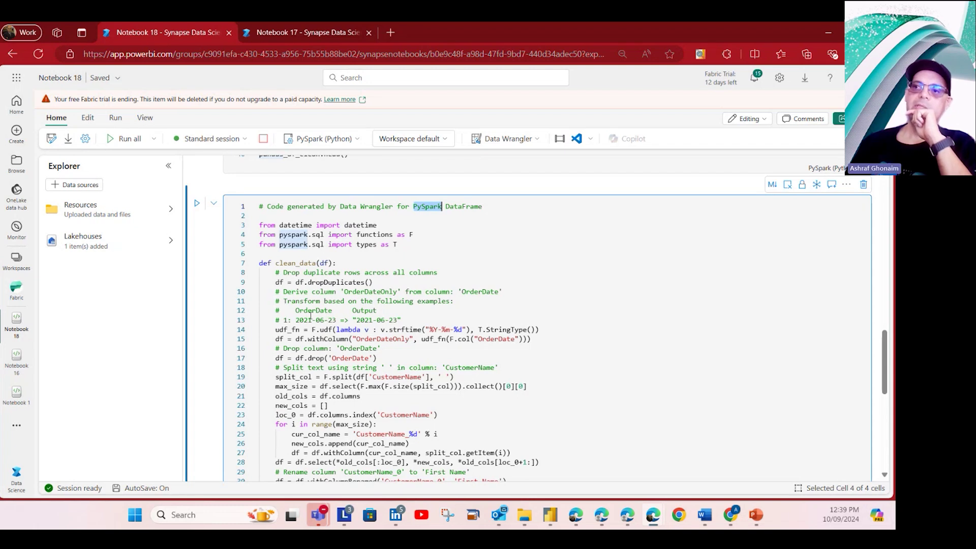
scroll(310, 316, down, 5)
scroll(289, 271, up, 15)
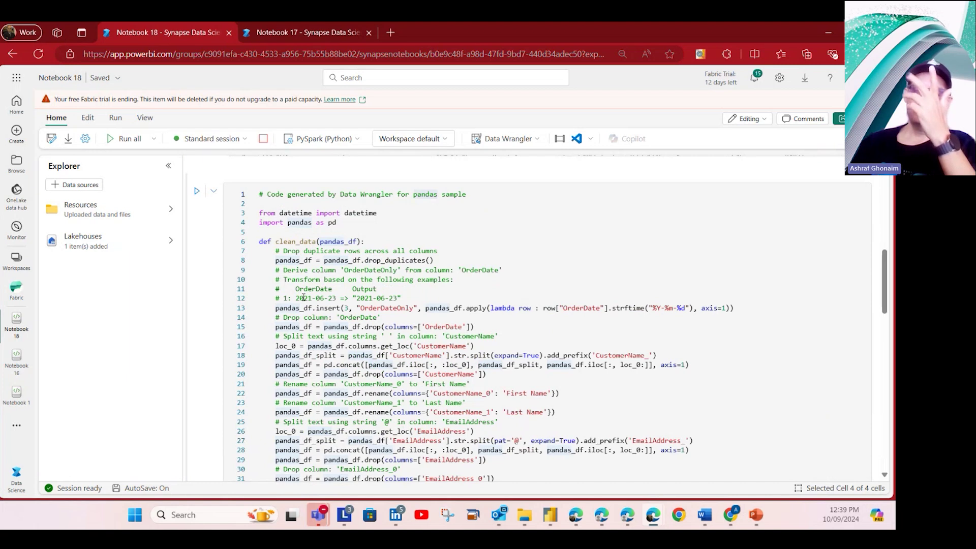
scroll(338, 306, down, 3)
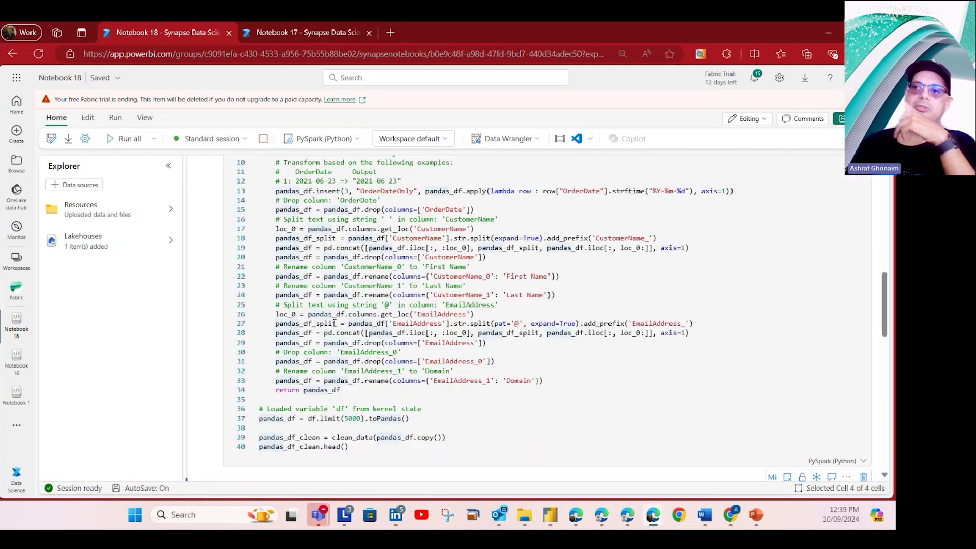
scroll(305, 315, up, 5)
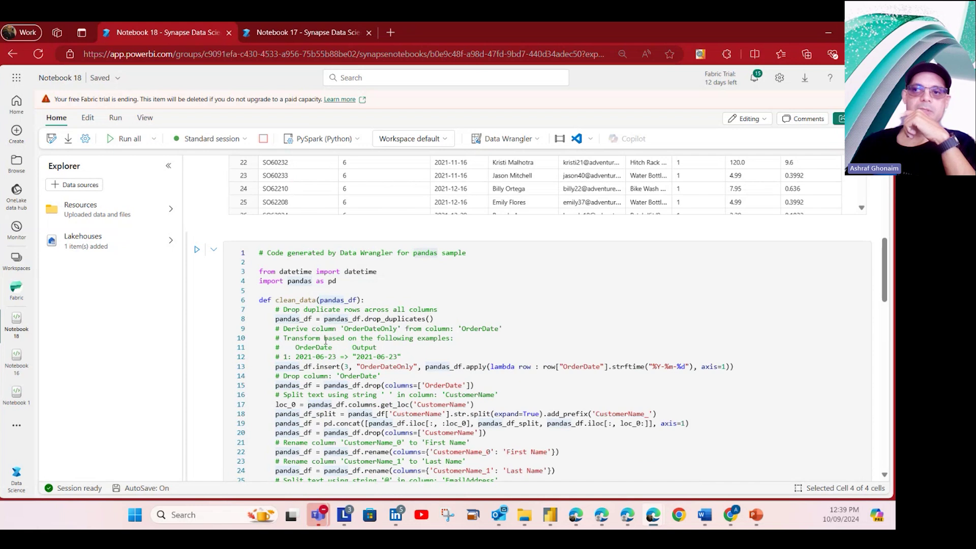
scroll(314, 330, down, 3)
scroll(343, 297, down, 10)
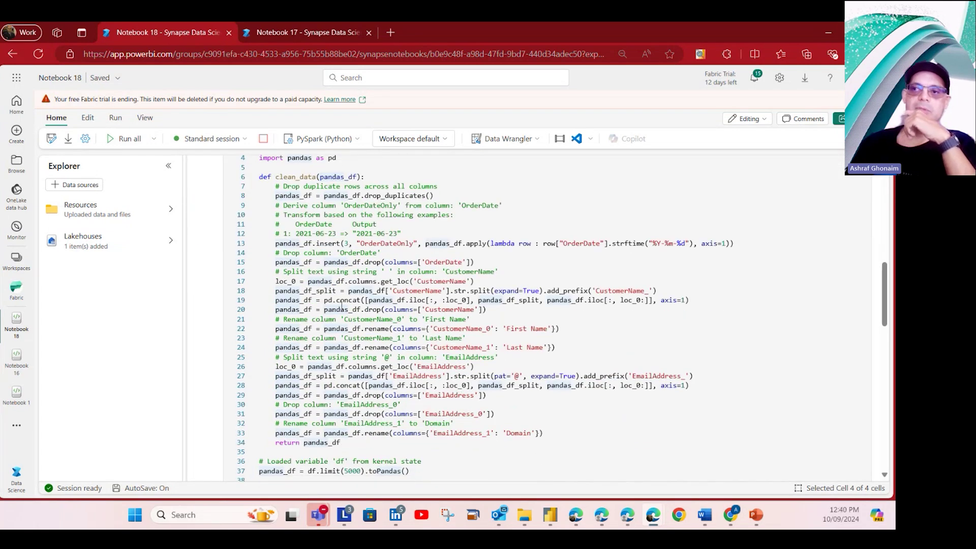
scroll(330, 307, down, 2)
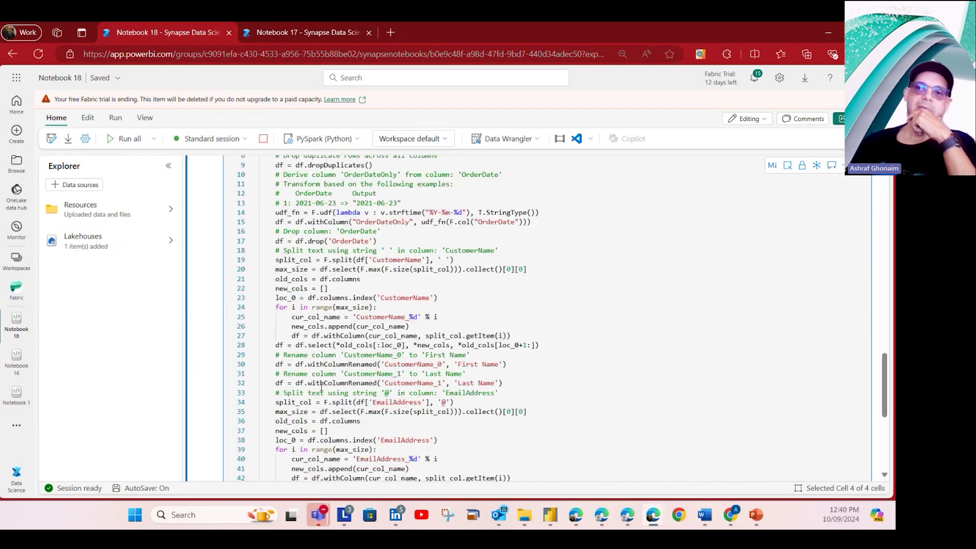
scroll(308, 394, down, 3)
scroll(325, 316, up, 10)
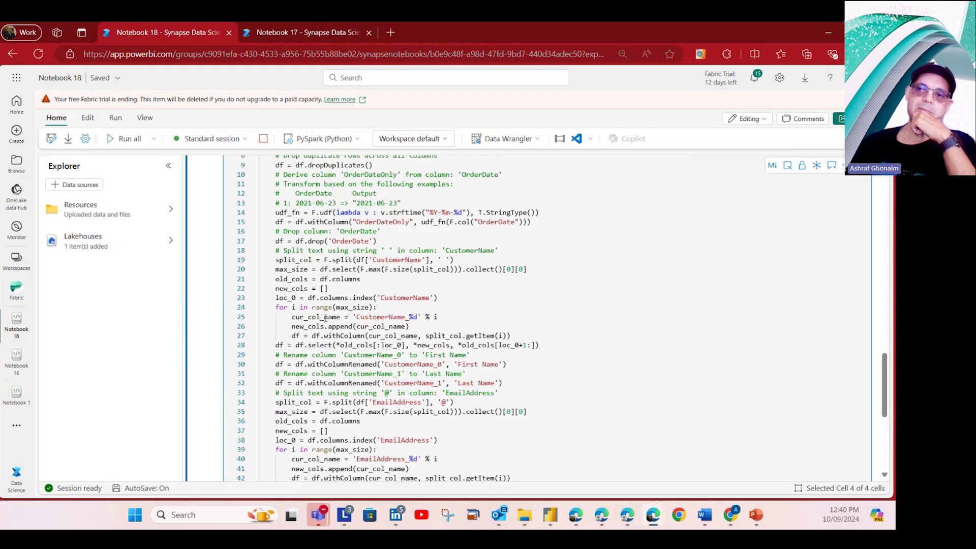
Run the PySpark DataFrame cell that cleans df and displays df_clean.
scroll(325, 317, up, 2)
scroll(315, 294, down, 6)
scroll(300, 254, up, 5)
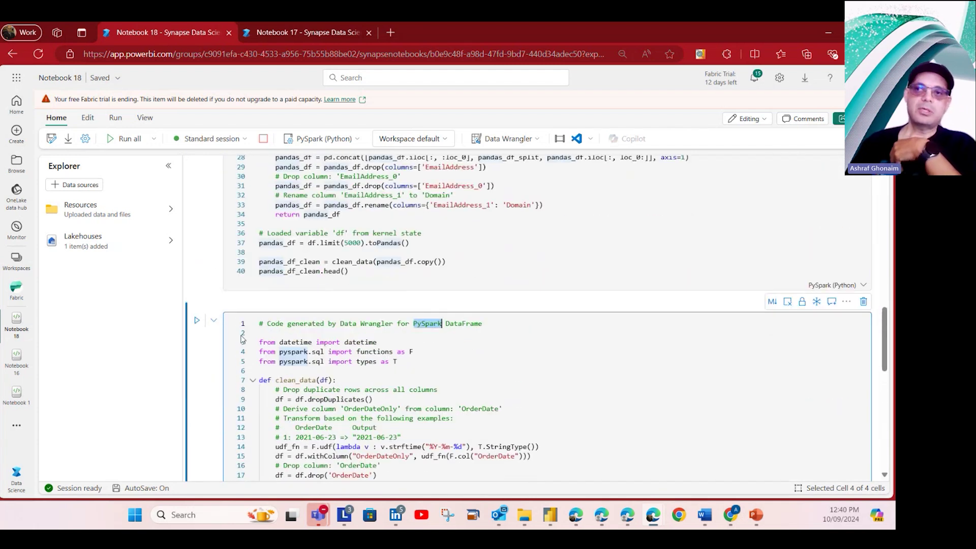
scroll(284, 312, up, 6)
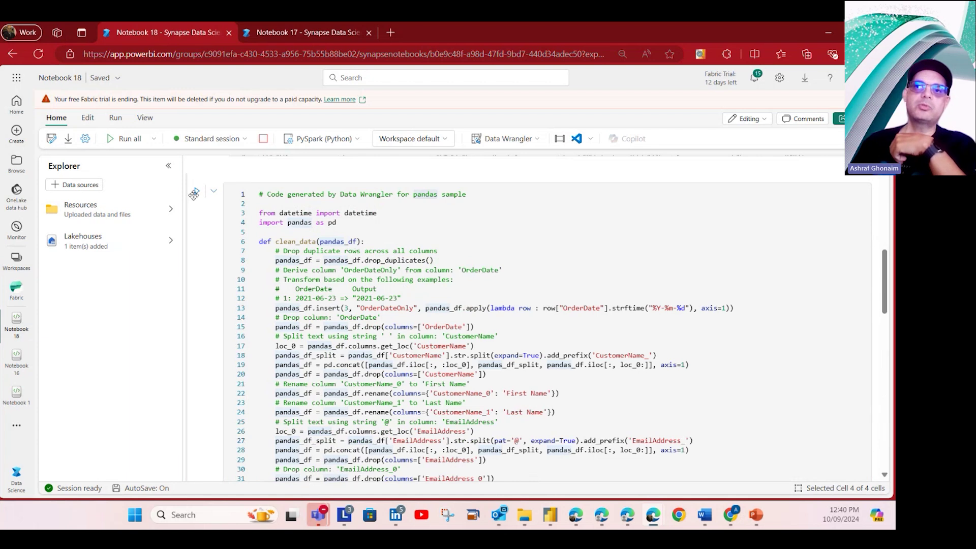
scroll(321, 224, down, 10)
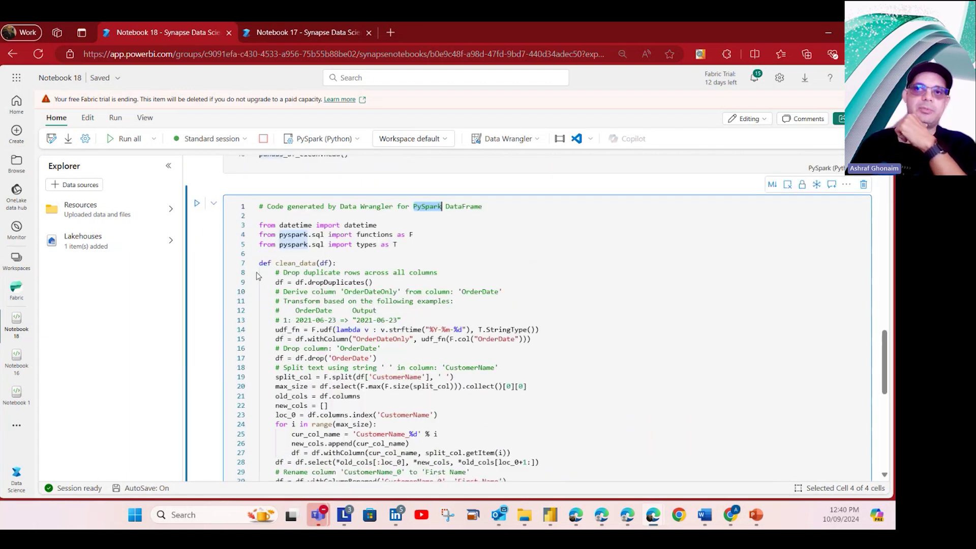
click(198, 206)
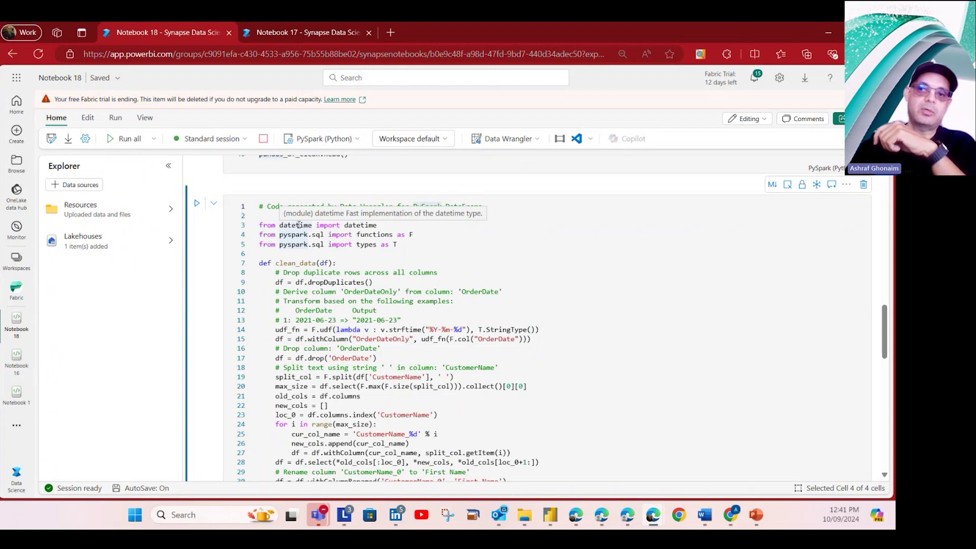
Examine the df_clean output table below the PySpark cell, including the First Name, Last Name and Domain columns.
scroll(269, 223, down, 7)
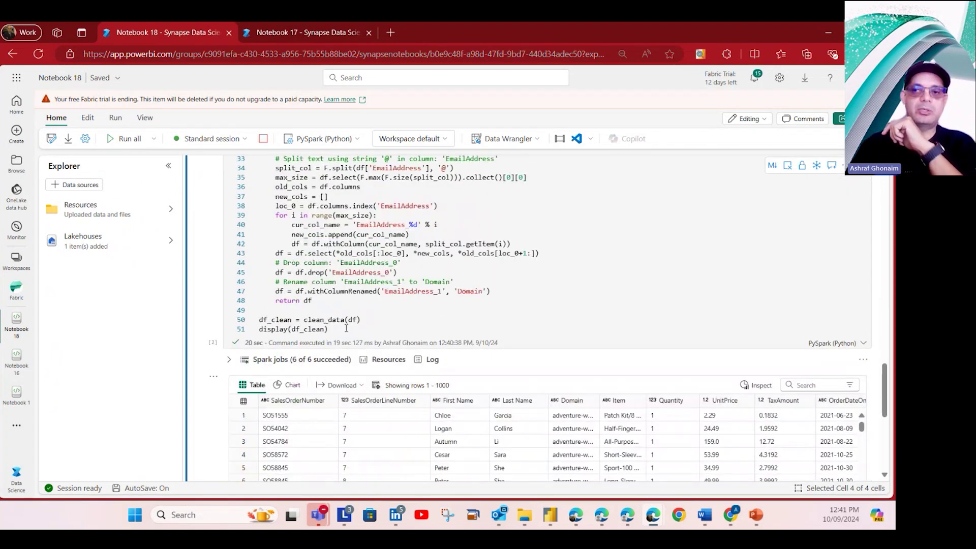
scroll(346, 328, down, 3)
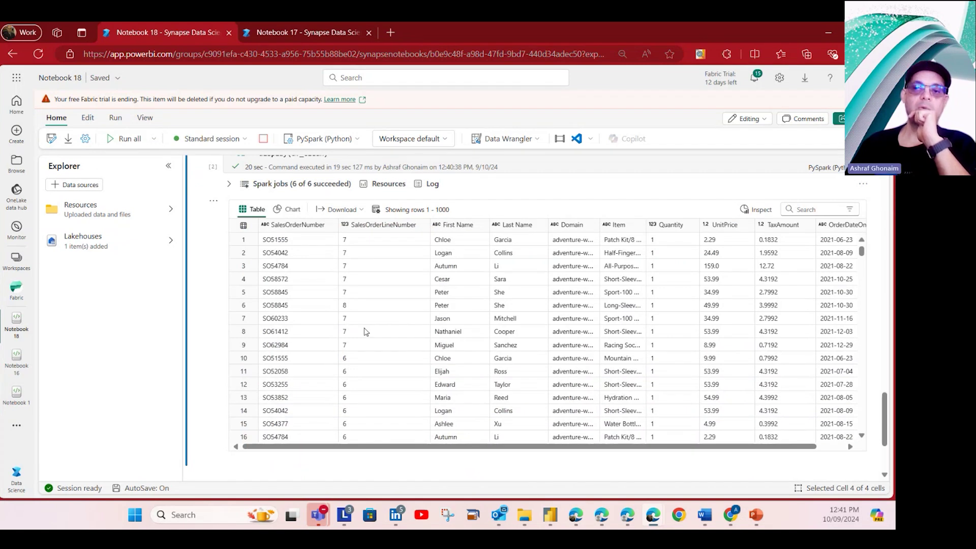
scroll(369, 332, up, 2)
scroll(390, 345, down, 1)
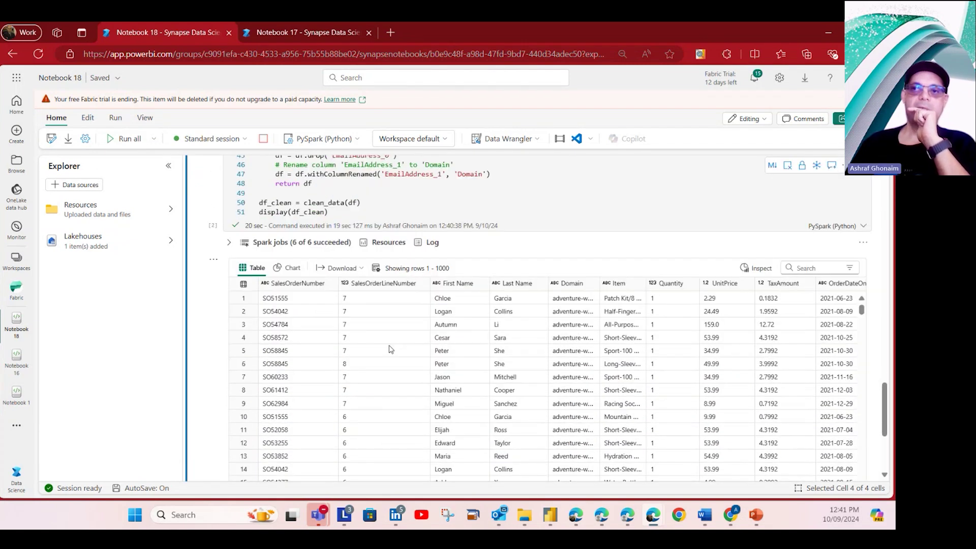
scroll(351, 343, down, 2)
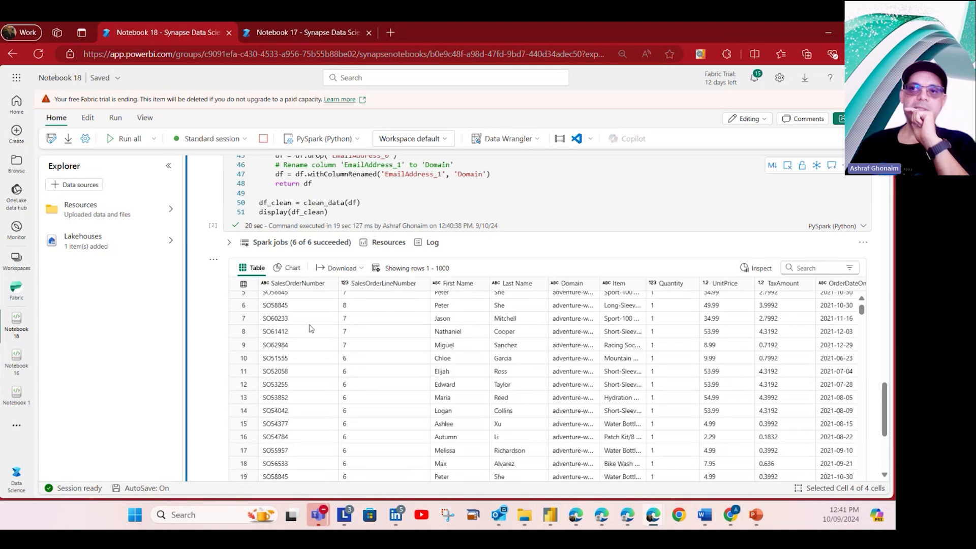
scroll(391, 381, down, 2)
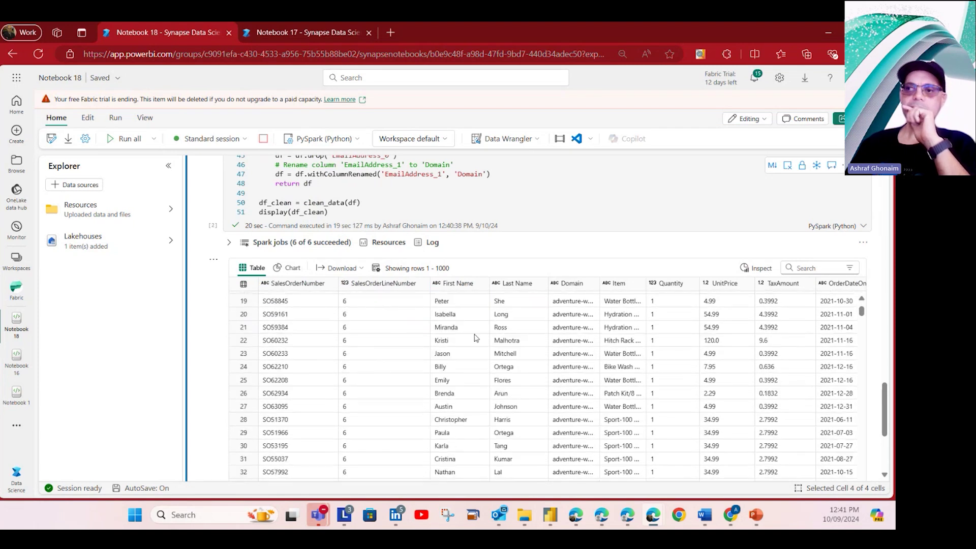
scroll(475, 338, down, 1)
scroll(199, 316, down, 3)
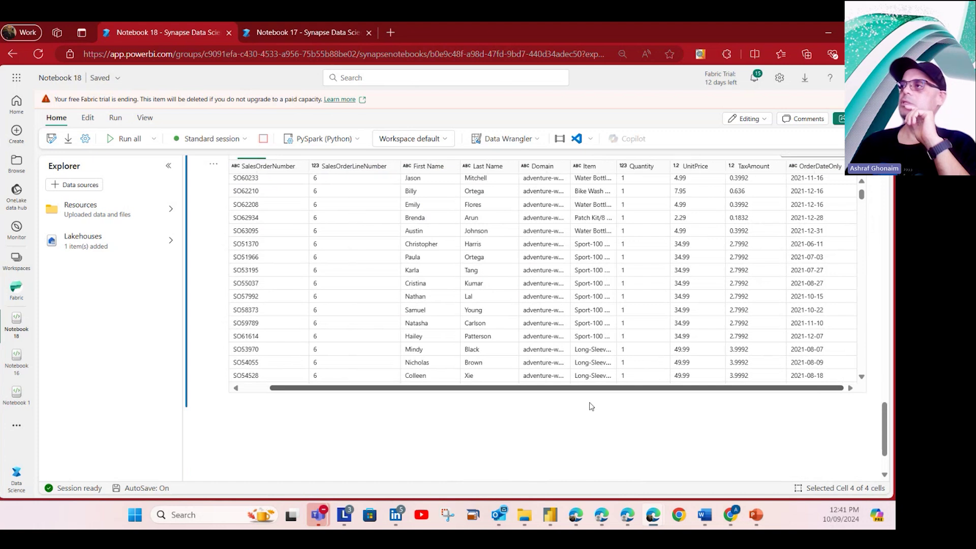
scroll(540, 403, left, 1)
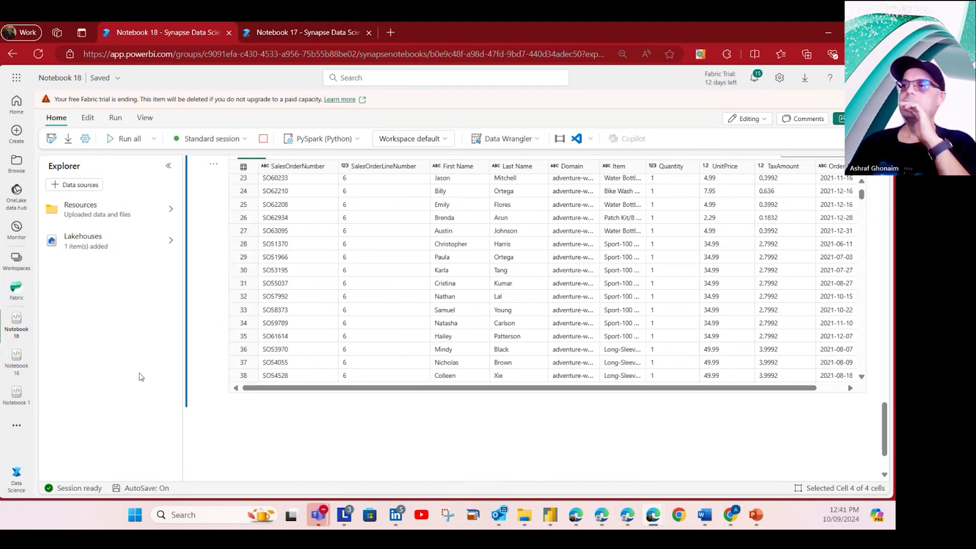
scroll(421, 256, up, 3)
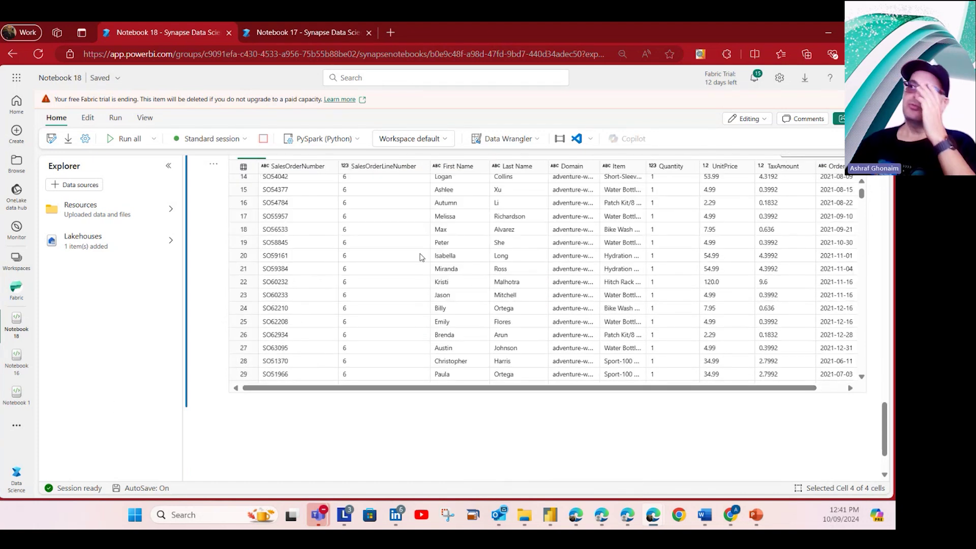
Review further rows of the cleaned output table and check its OrderDateOnly column.
click(537, 146)
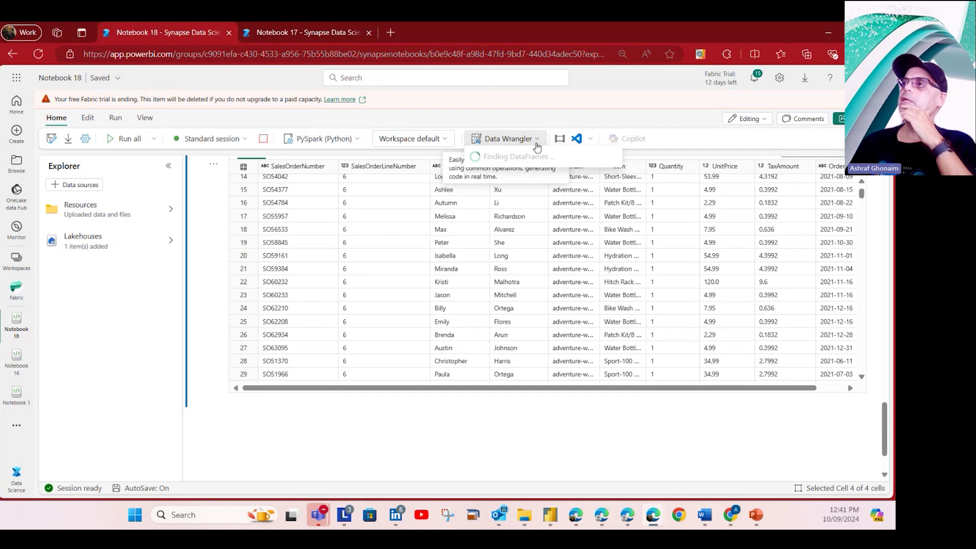
click(256, 454)
scroll(298, 425, up, 3)
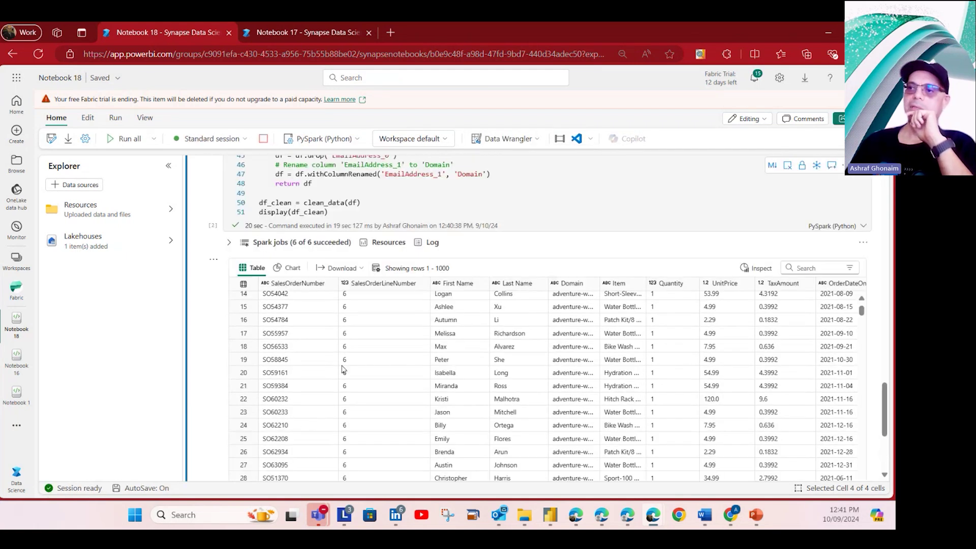
scroll(316, 429, down, 2)
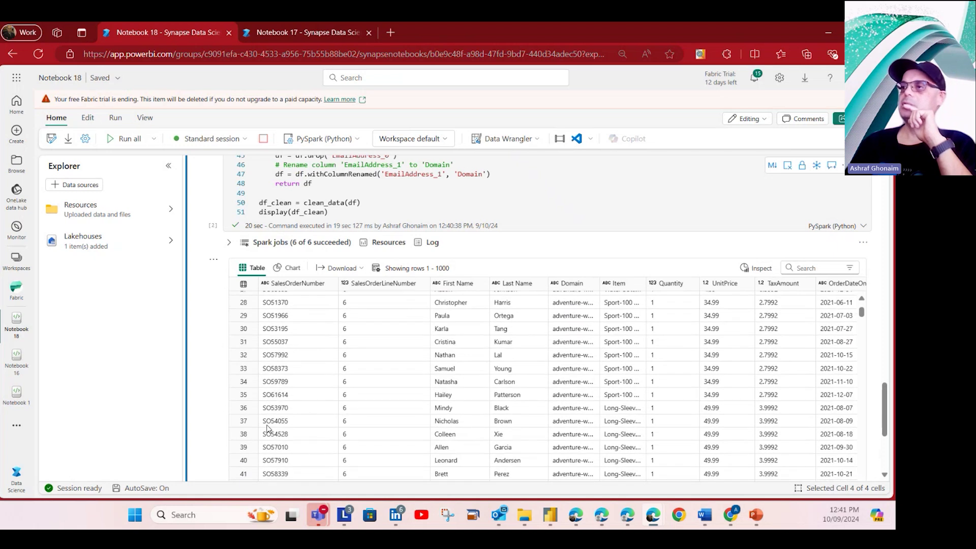
scroll(198, 377, down, 2)
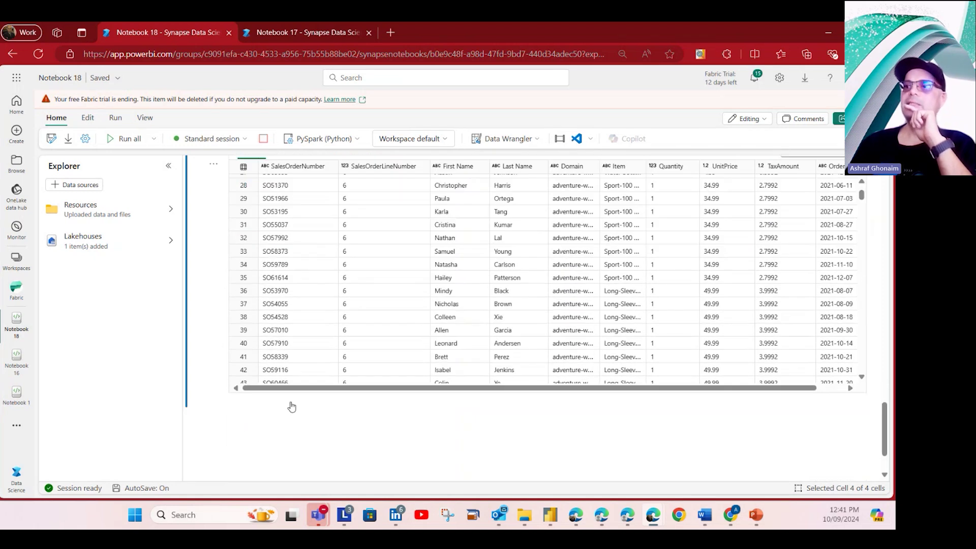
scroll(554, 390, right, 1)
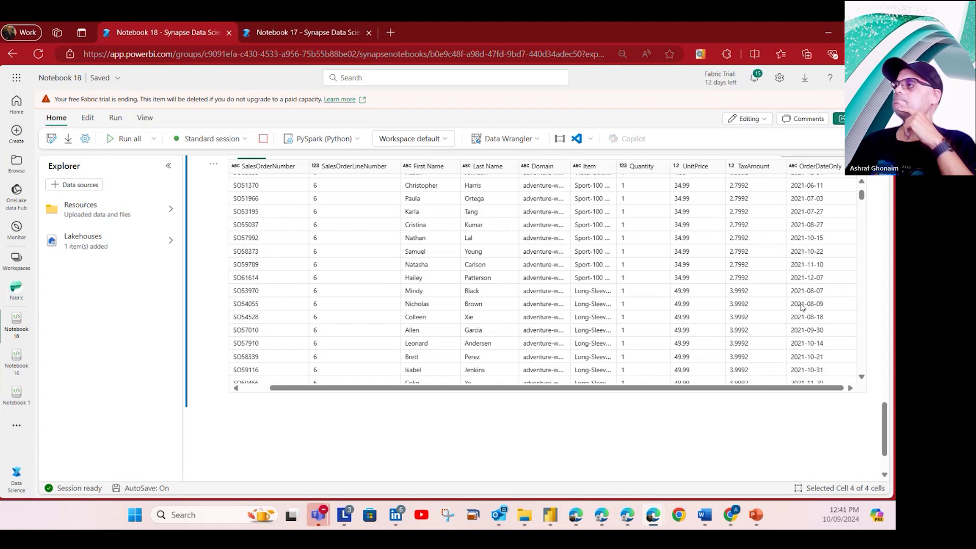
scroll(783, 308, down, 3)
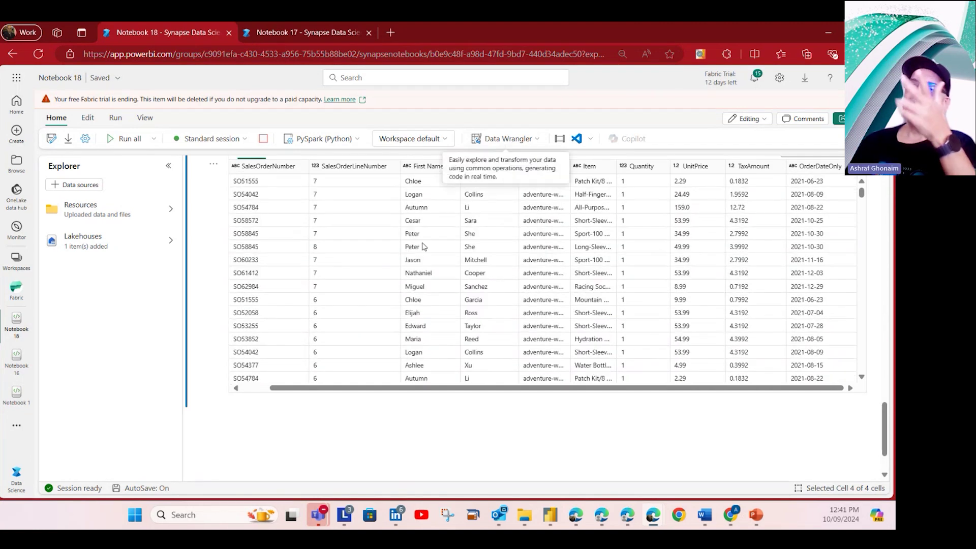
Open the Spark DataFrame df_clean in Data Wrangler and enlarge the data grid above the code preview.
click(534, 144)
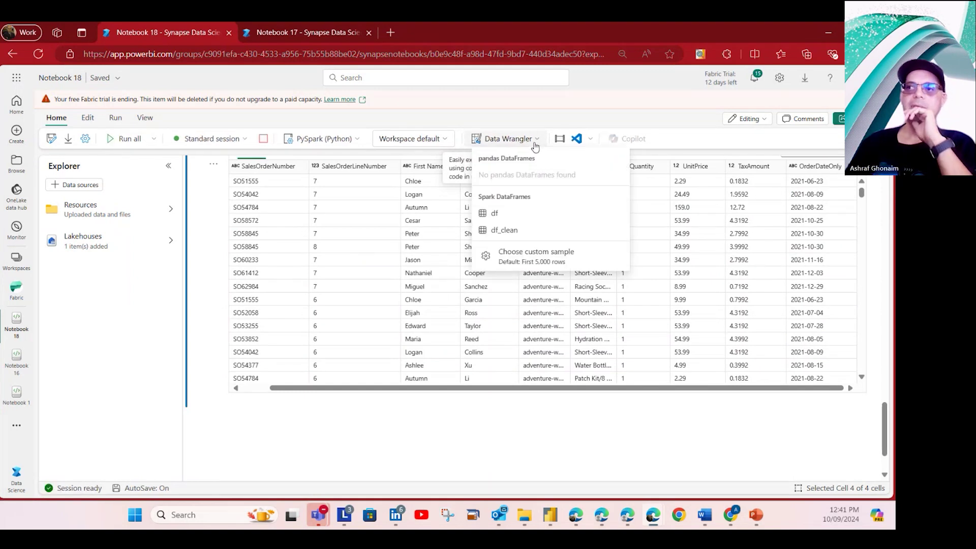
click(508, 231)
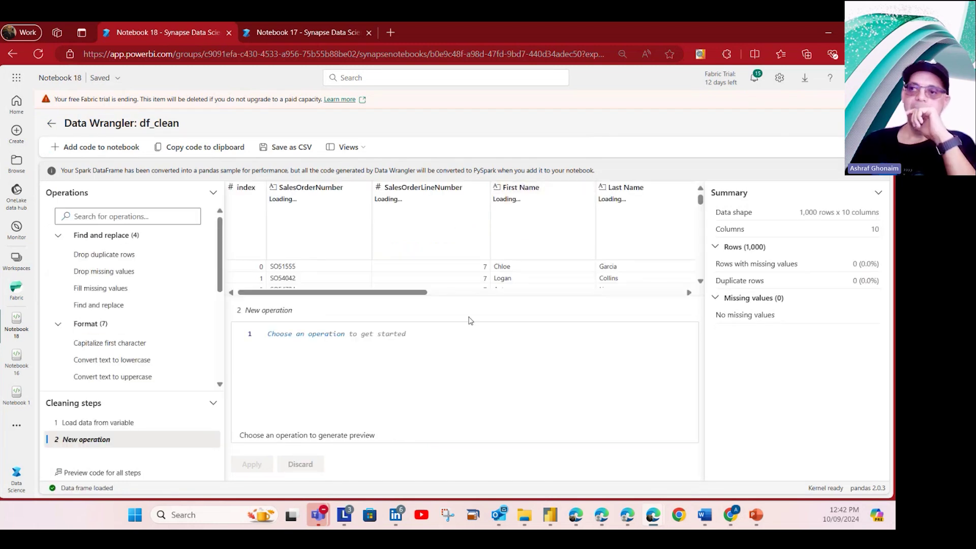
drag(471, 299, 463, 403)
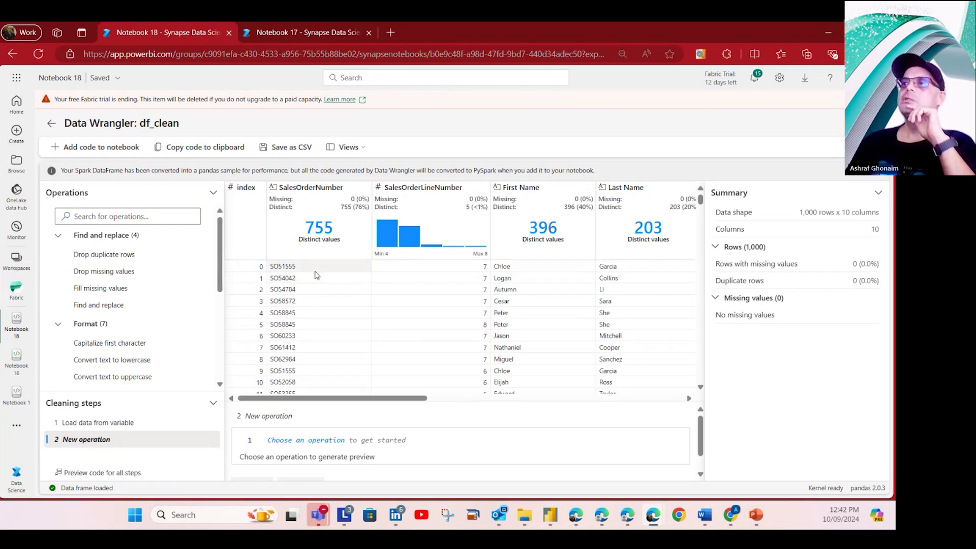
Reduce df_clean to the SalesOrderNumber and TaxAmount columns by applying the Select columns operation.
click(315, 187)
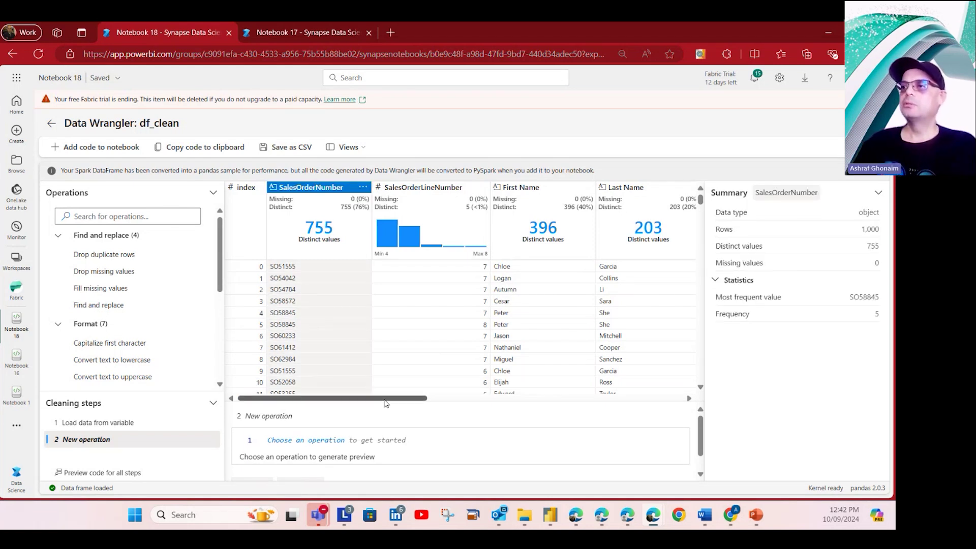
drag(379, 398, 730, 413)
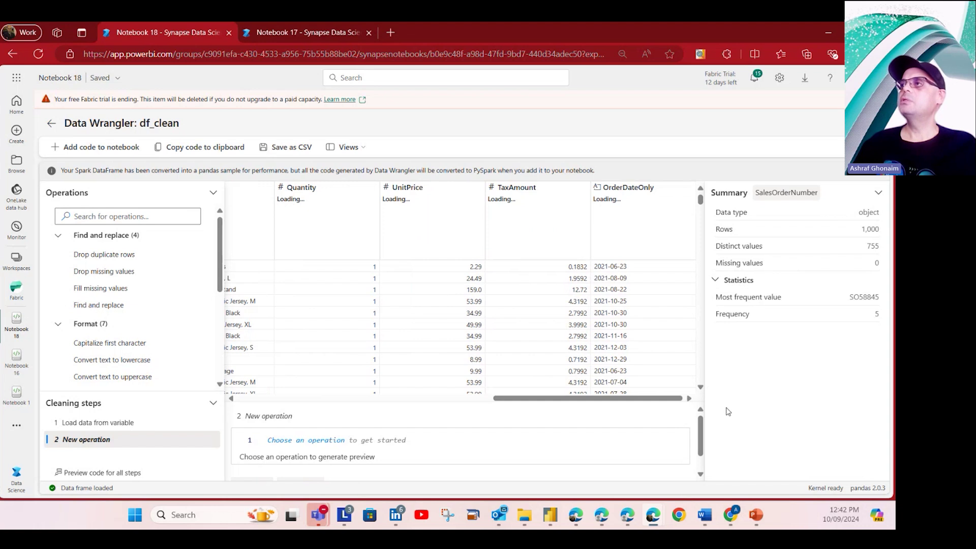
click(539, 192)
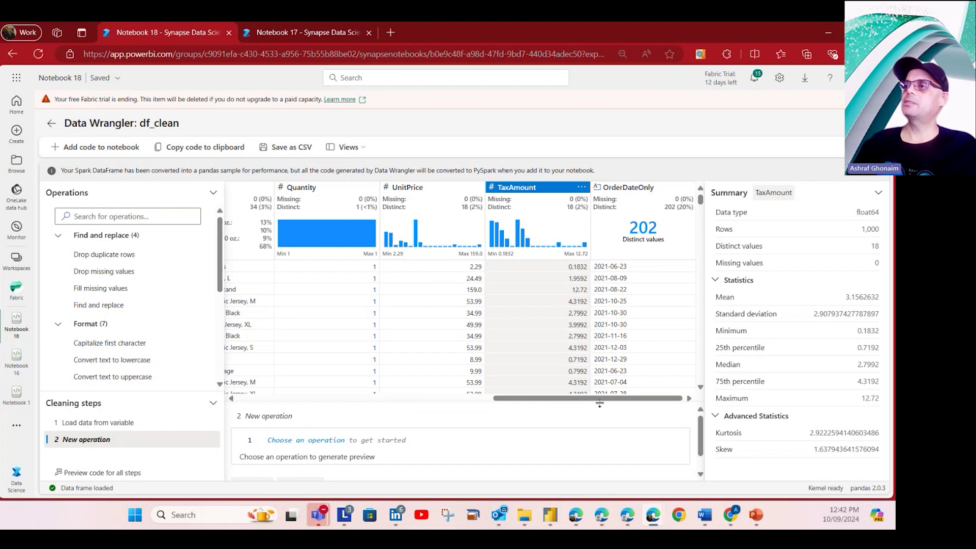
drag(589, 402, 333, 402)
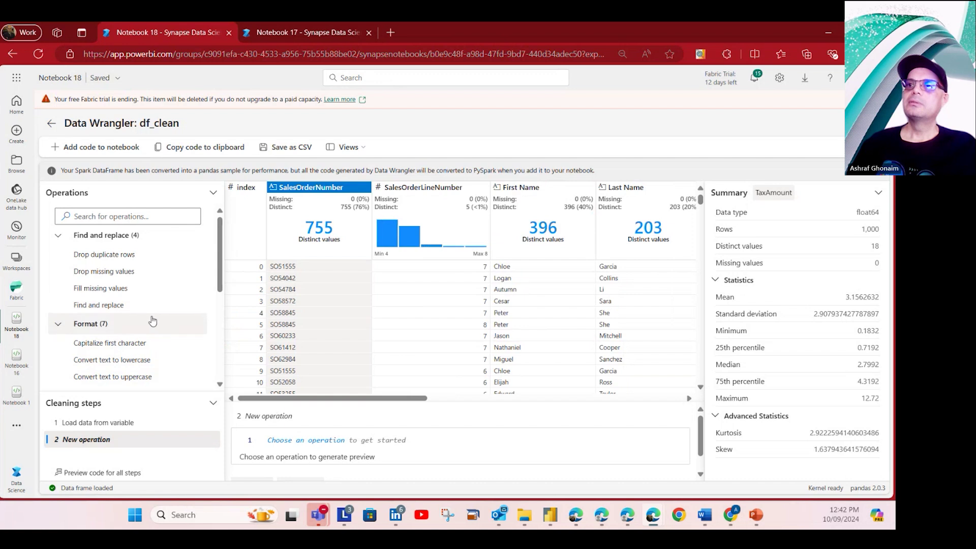
scroll(152, 316, down, 3)
scroll(153, 325, down, 1)
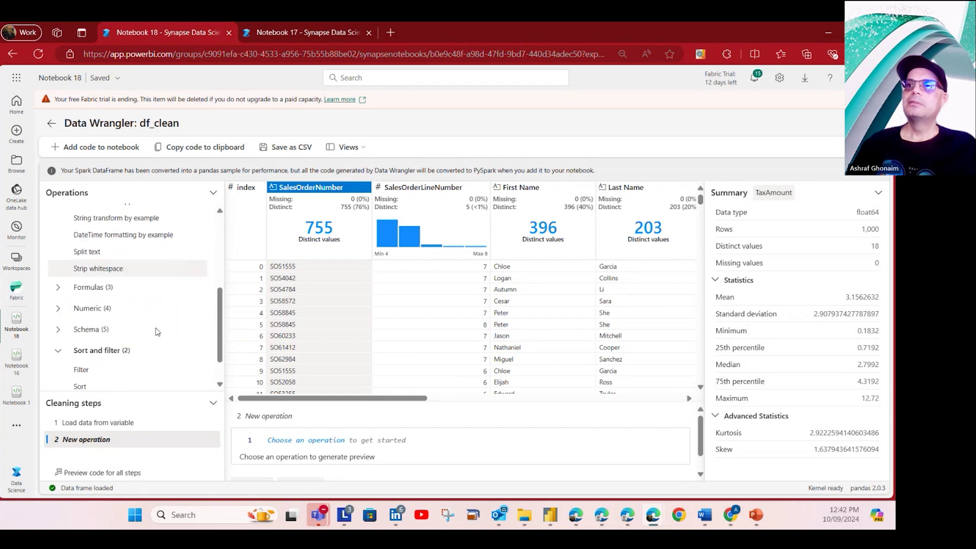
click(125, 333)
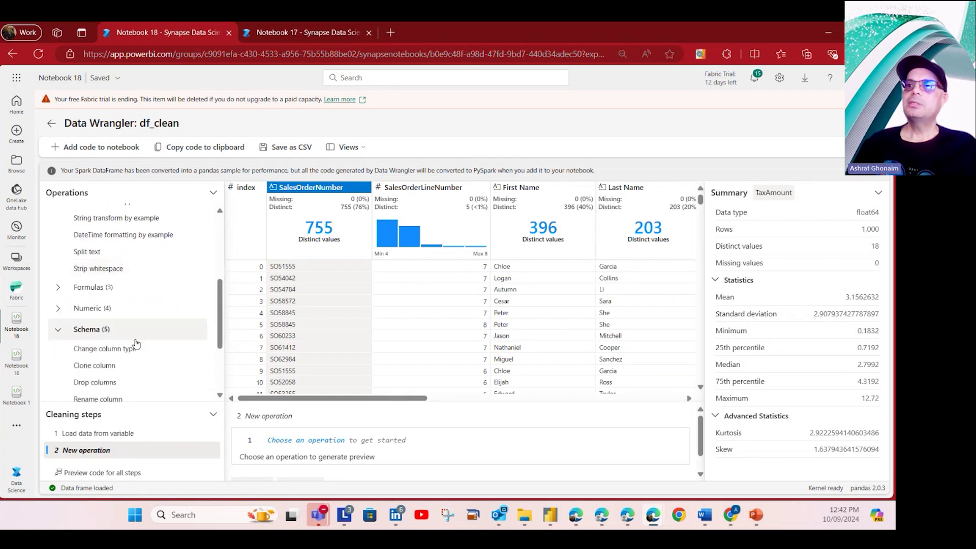
scroll(132, 351, down, 1)
click(124, 357)
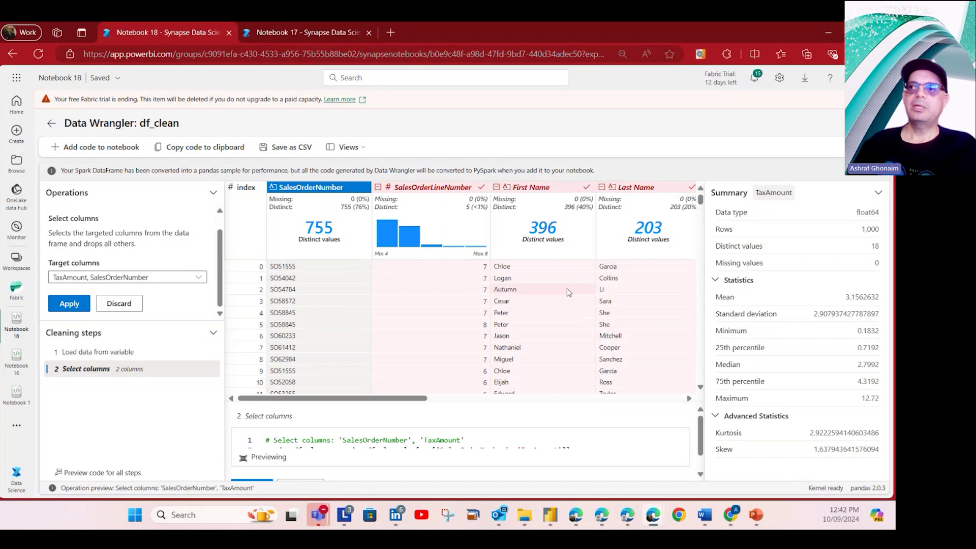
click(61, 305)
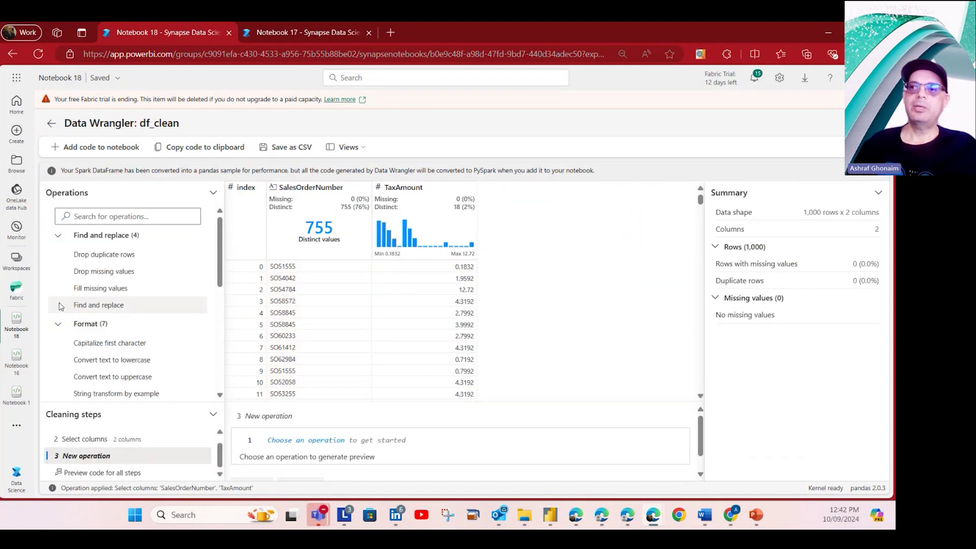
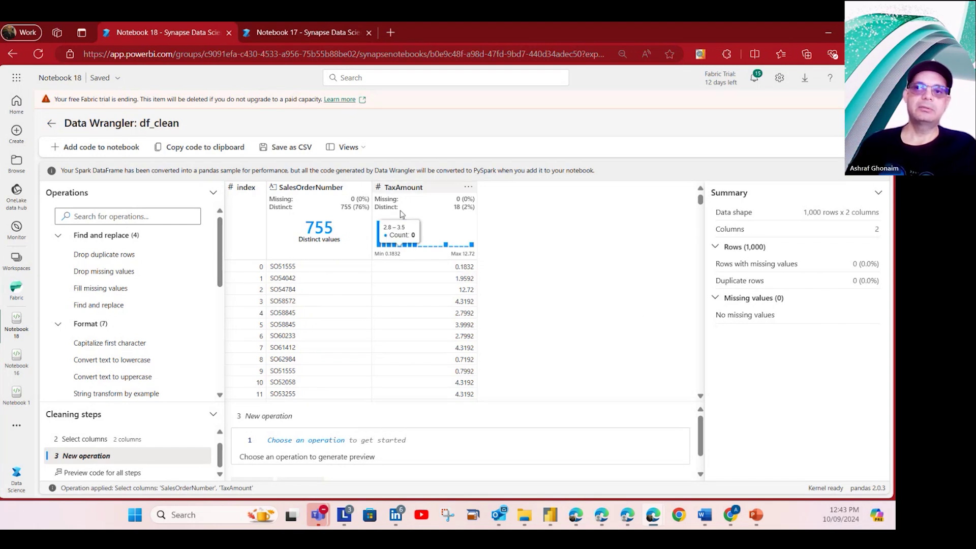
Start a Group by and aggregate operation with SalesOrderNumber as the only column to group by.
click(403, 188)
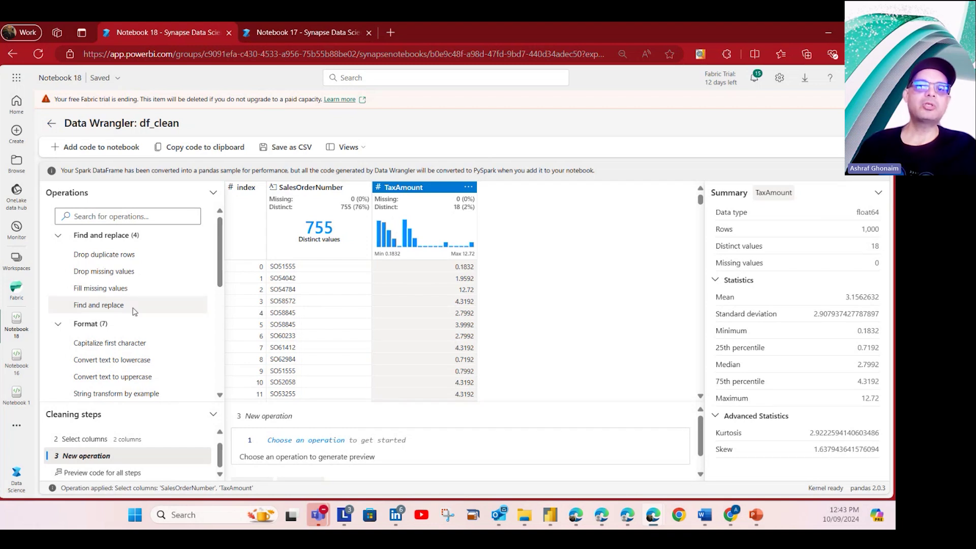
scroll(135, 329, down, 7)
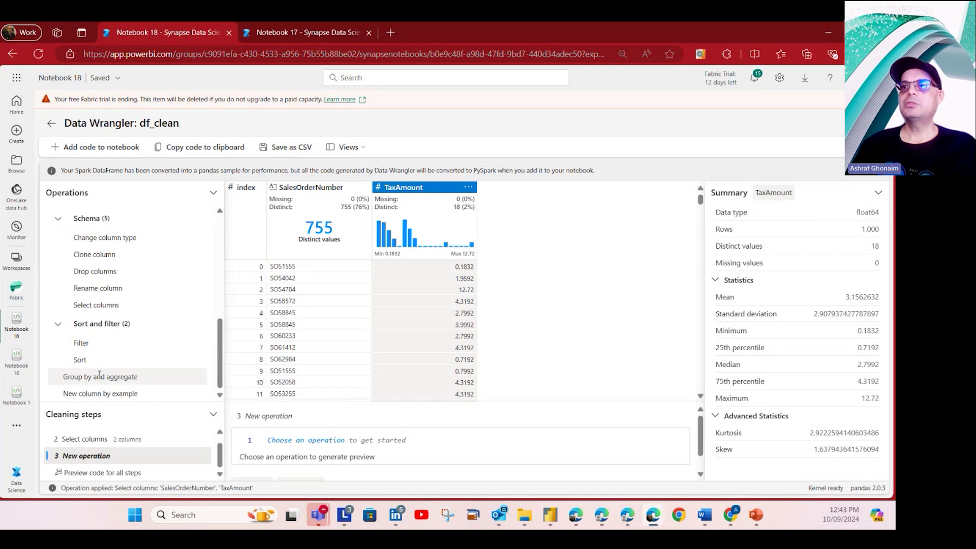
click(96, 378)
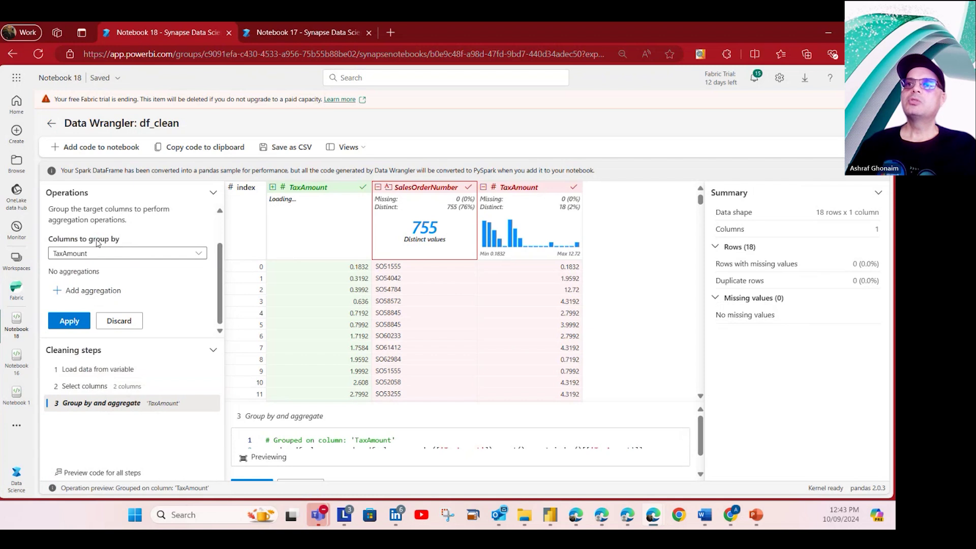
click(200, 257)
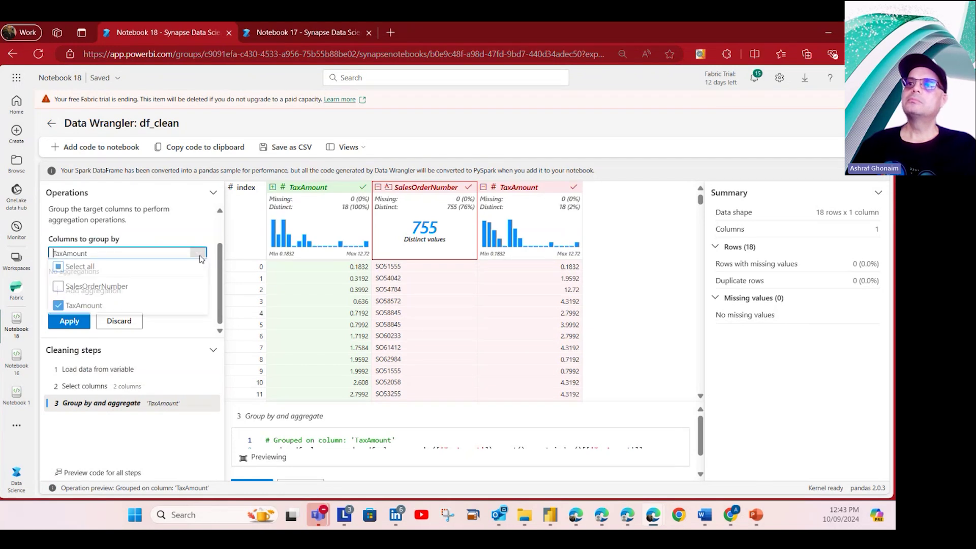
click(79, 289)
click(58, 309)
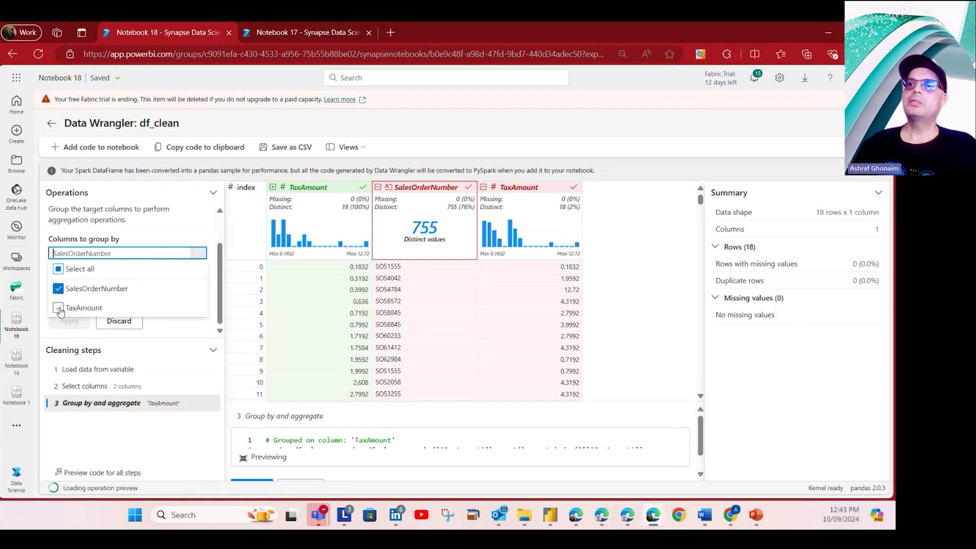
click(198, 254)
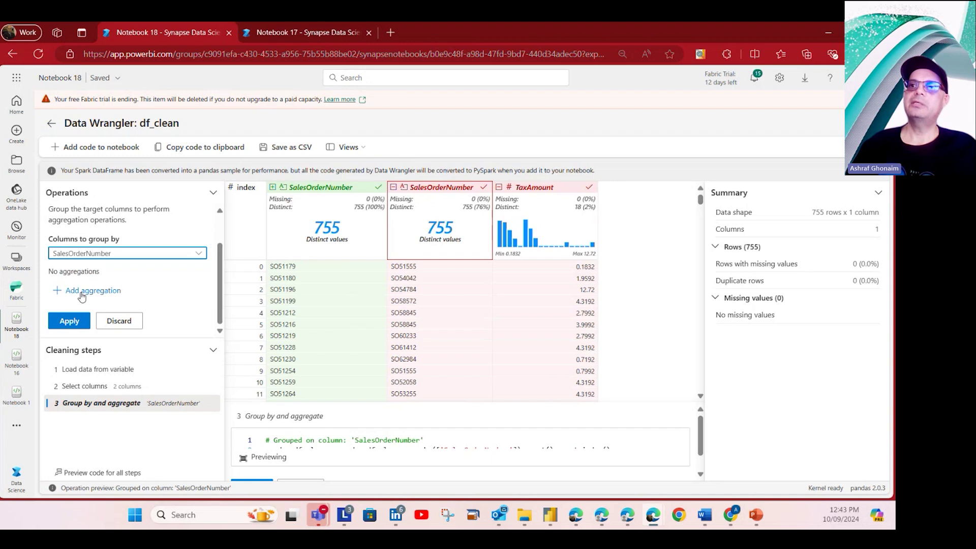
Add an aggregation that calculates the Mean of TaxAmount for each group.
click(81, 294)
click(188, 285)
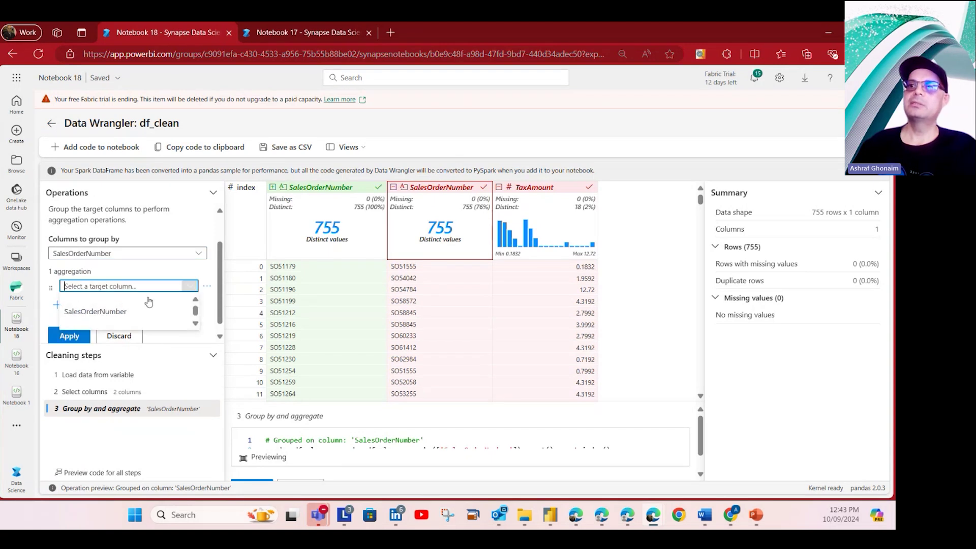
scroll(108, 313, down, 1)
click(105, 311)
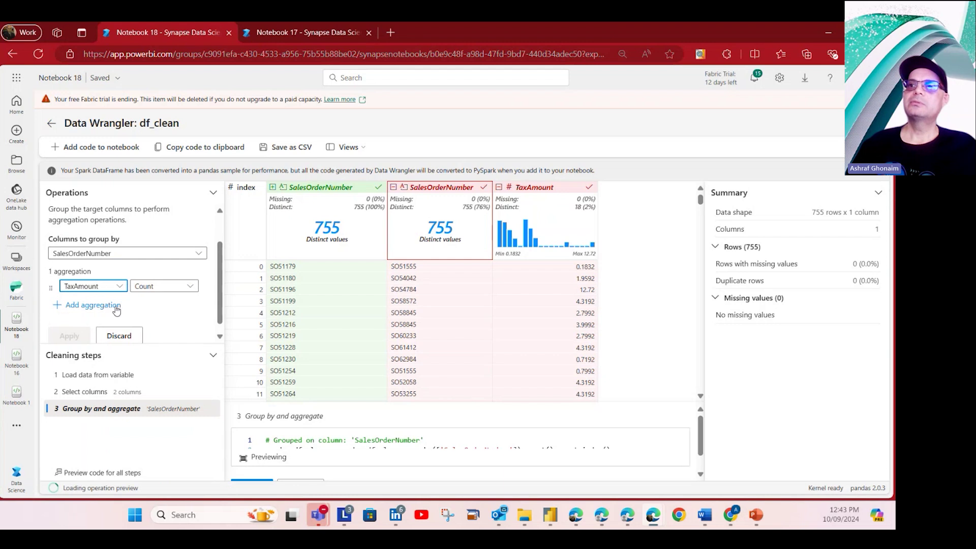
click(190, 286)
scroll(172, 392, down, 3)
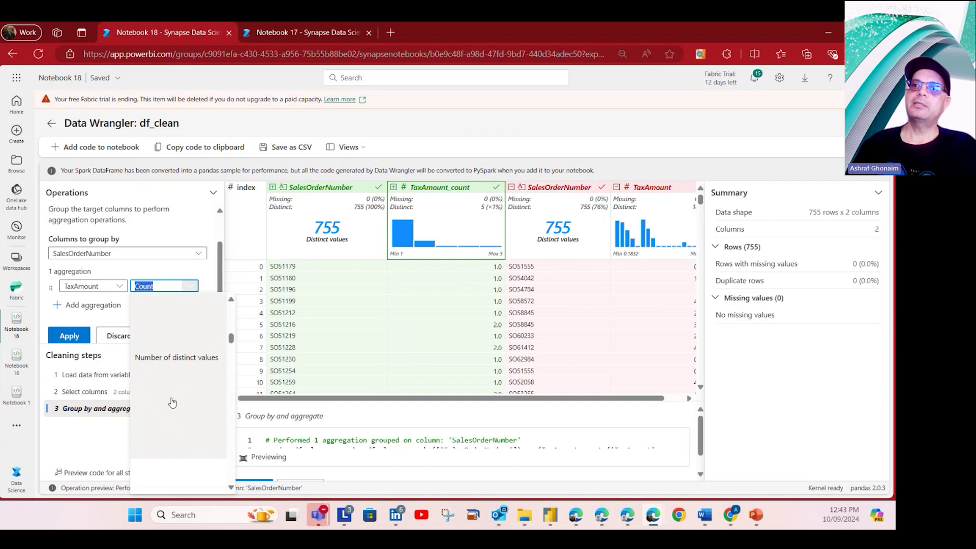
scroll(172, 401, down, 3)
scroll(169, 406, up, 2)
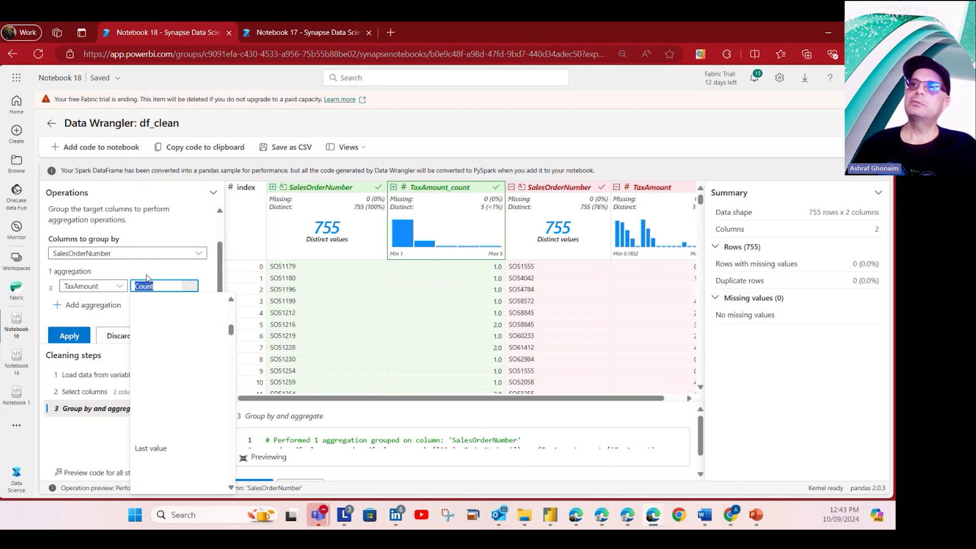
key(Return)
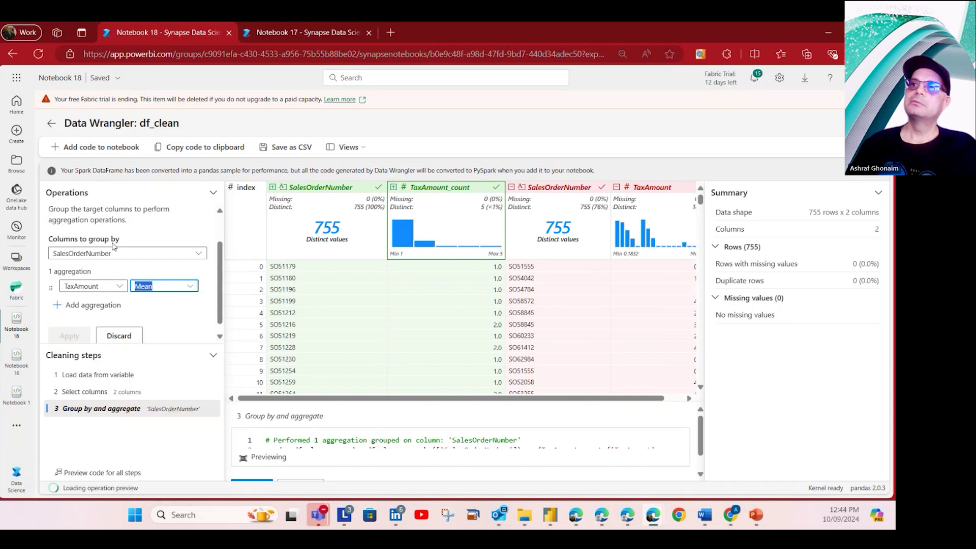
Set the TaxAmount aggregation to Count and add a second aggregation that targets SalesOrderNumber.
click(74, 305)
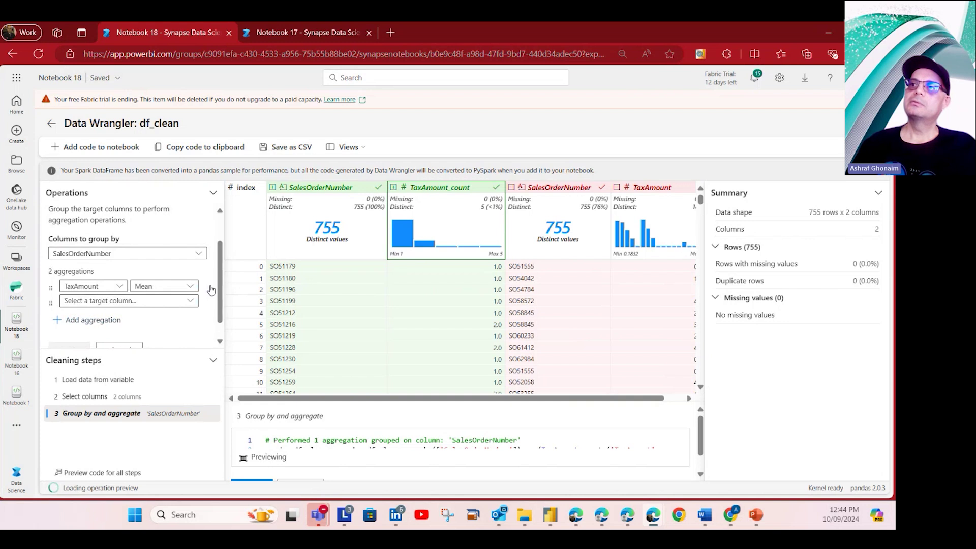
click(164, 286)
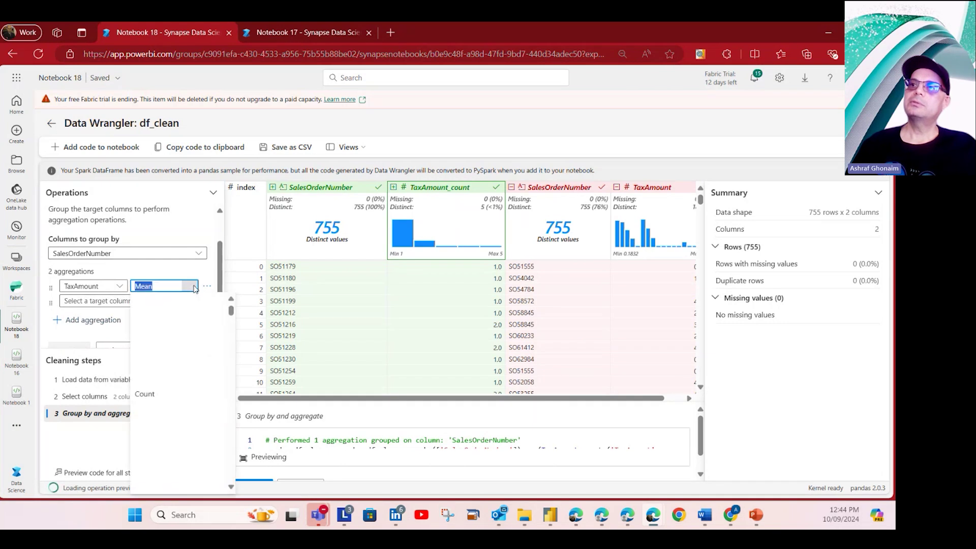
click(173, 392)
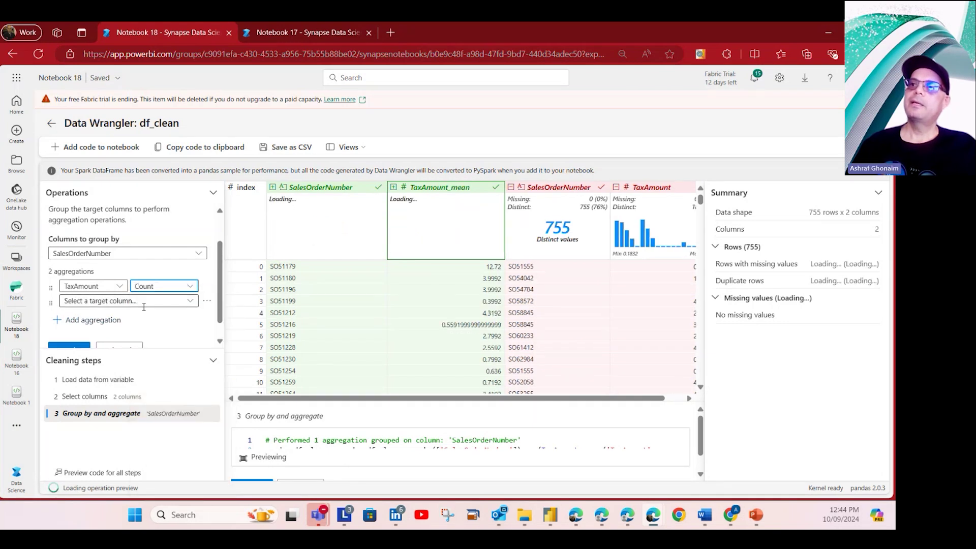
click(189, 302)
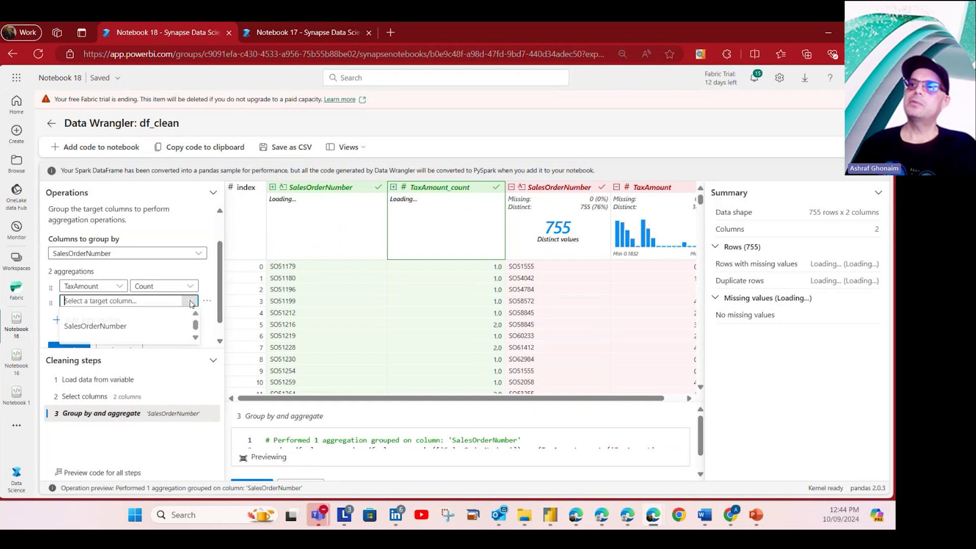
click(124, 325)
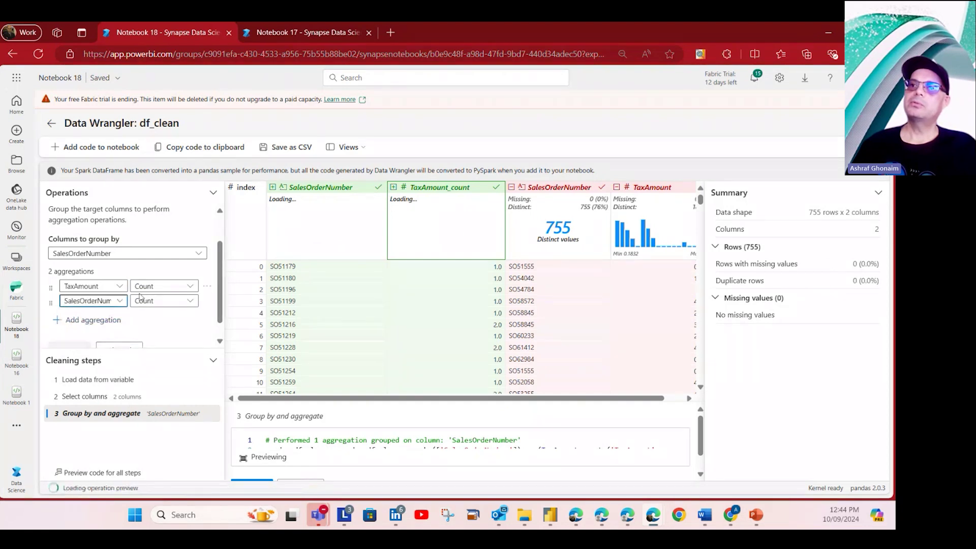
Change the second aggregation to calculate the Sum of TaxAmount.
click(121, 300)
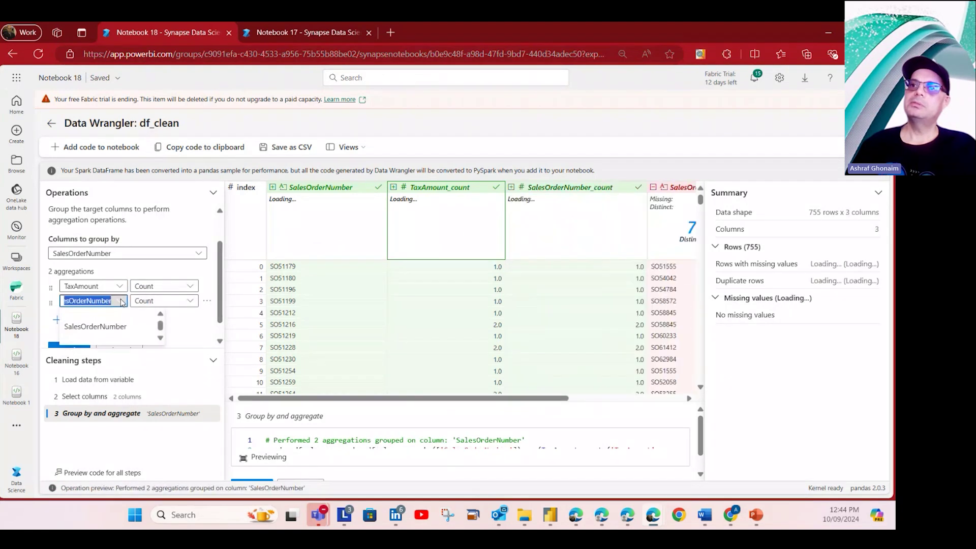
click(161, 339)
click(161, 338)
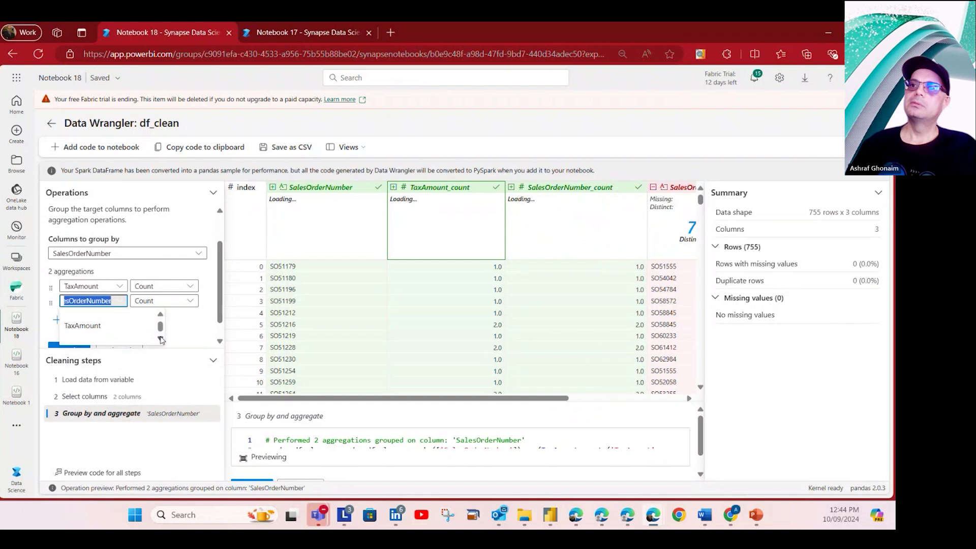
click(108, 329)
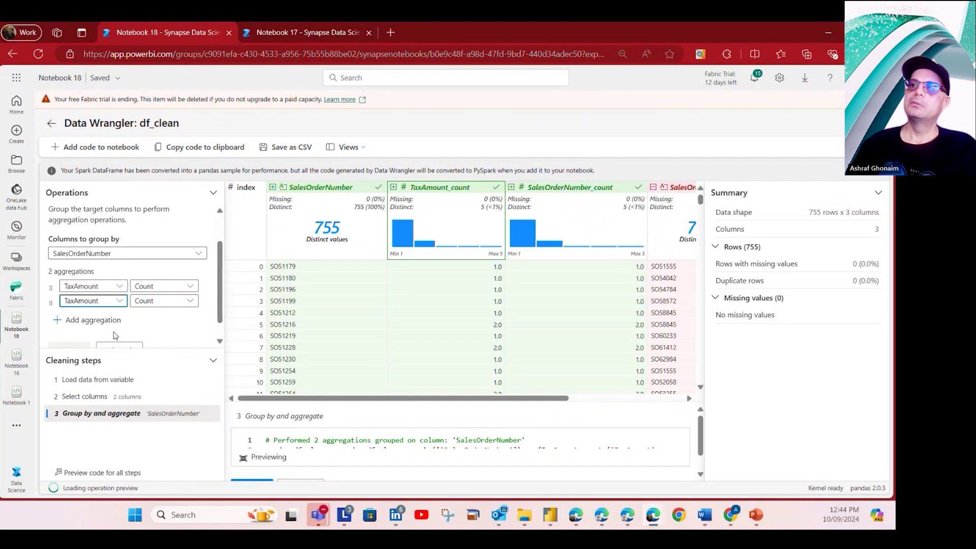
click(191, 302)
scroll(182, 386, down, 3)
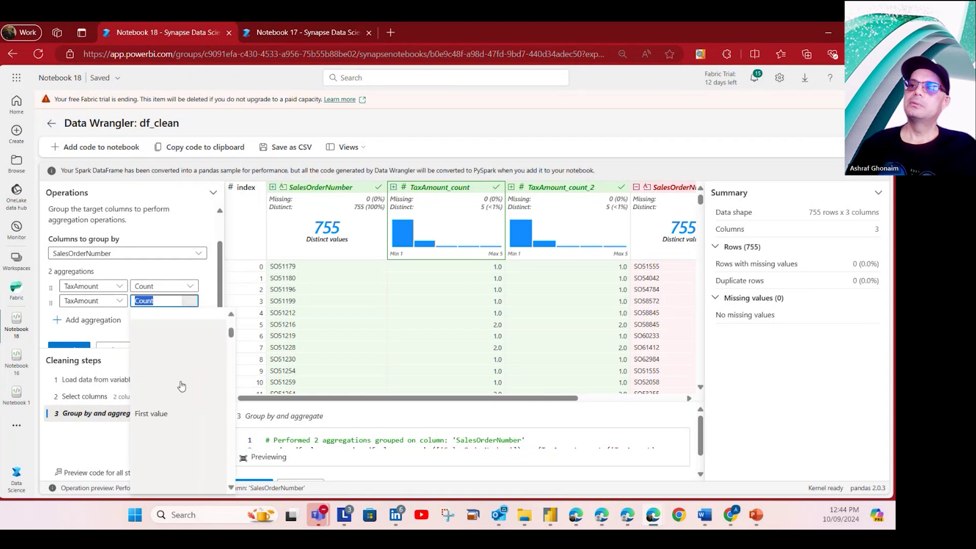
scroll(183, 402, down, 3)
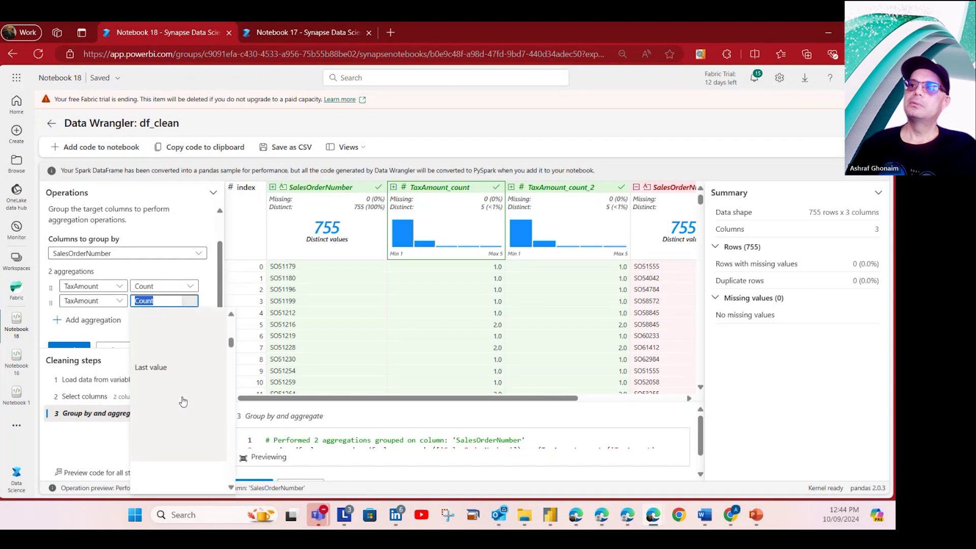
scroll(185, 402, down, 3)
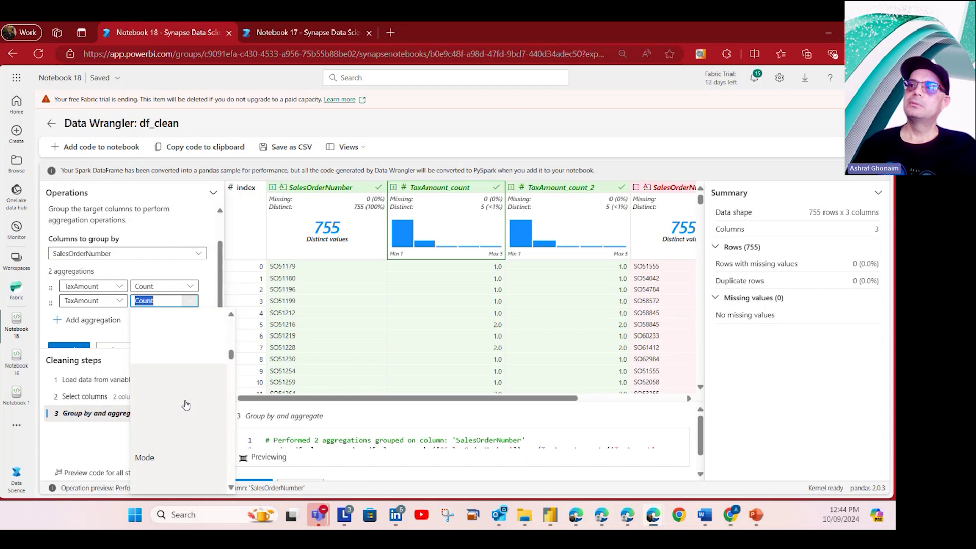
scroll(186, 418, down, 2)
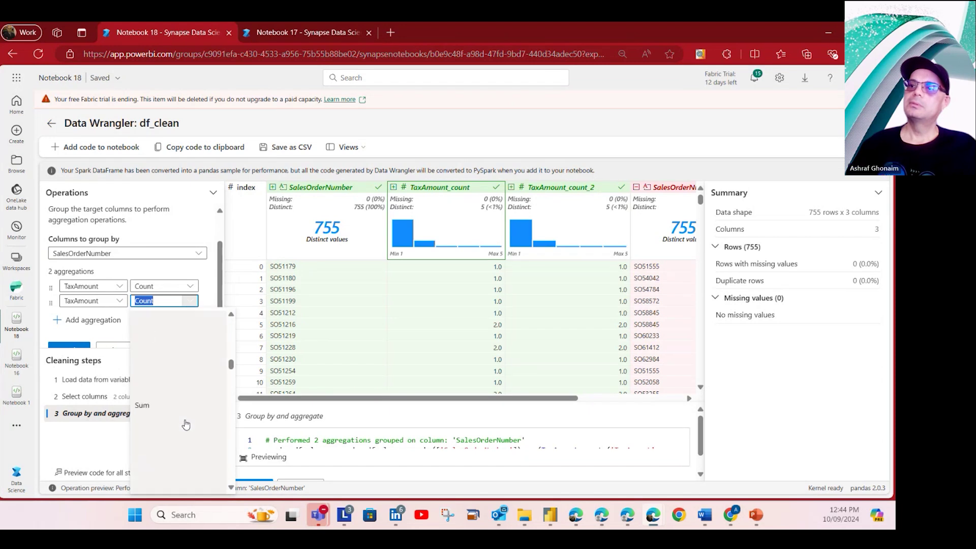
click(176, 412)
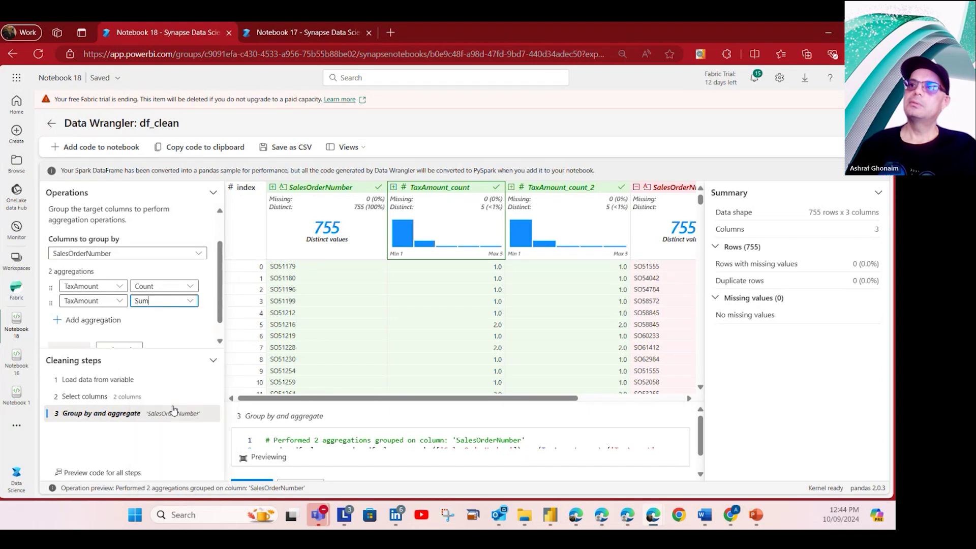
Make the first aggregation count SalesOrderNumber and apply the Group by and aggregate operation.
click(119, 287)
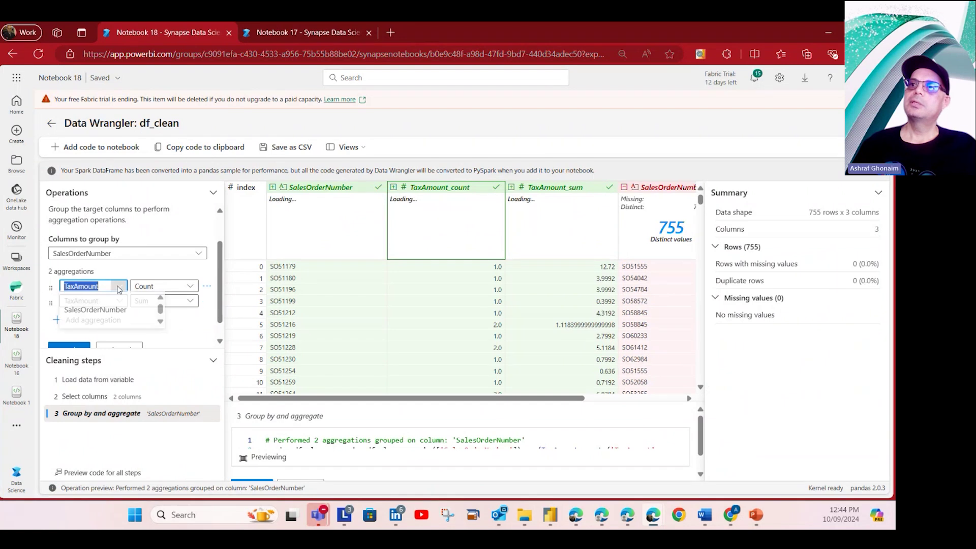
click(110, 311)
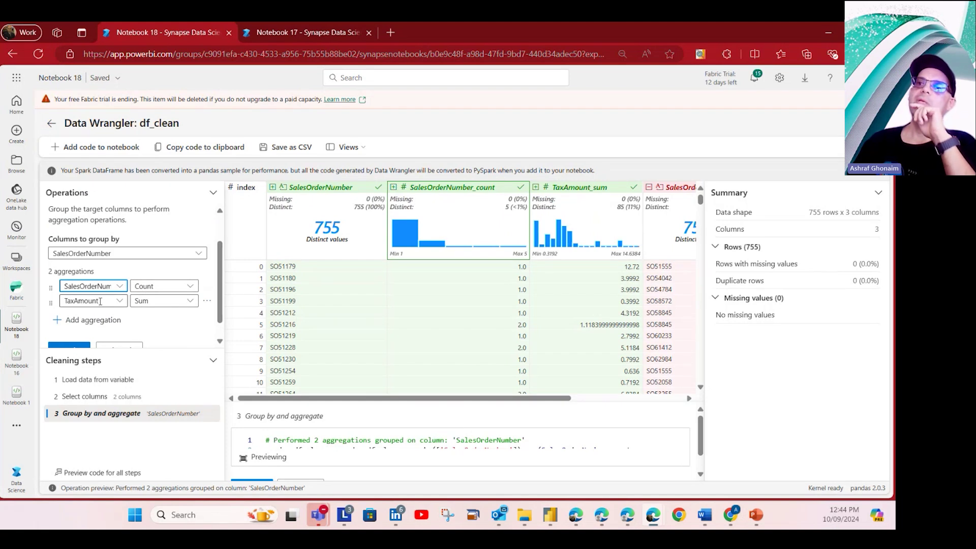
scroll(145, 317, down, 1)
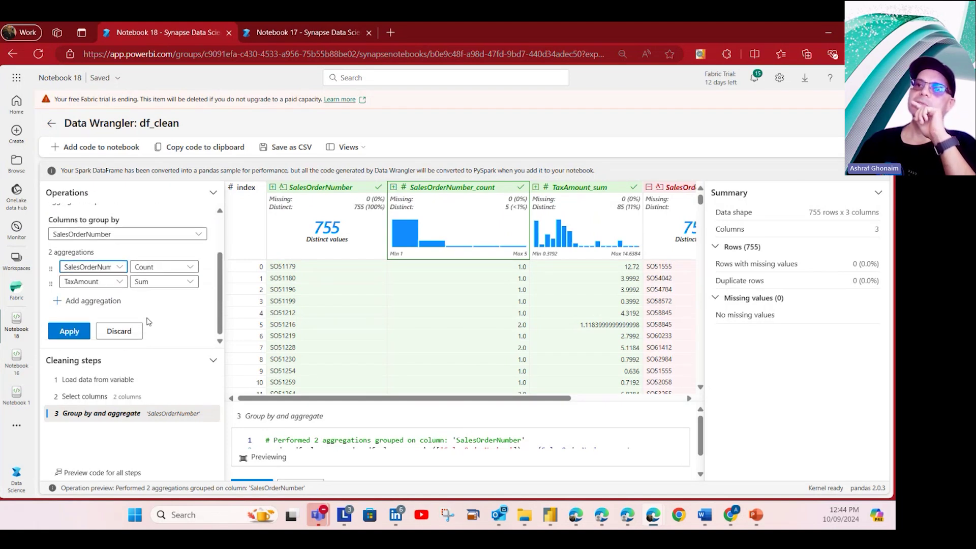
click(73, 335)
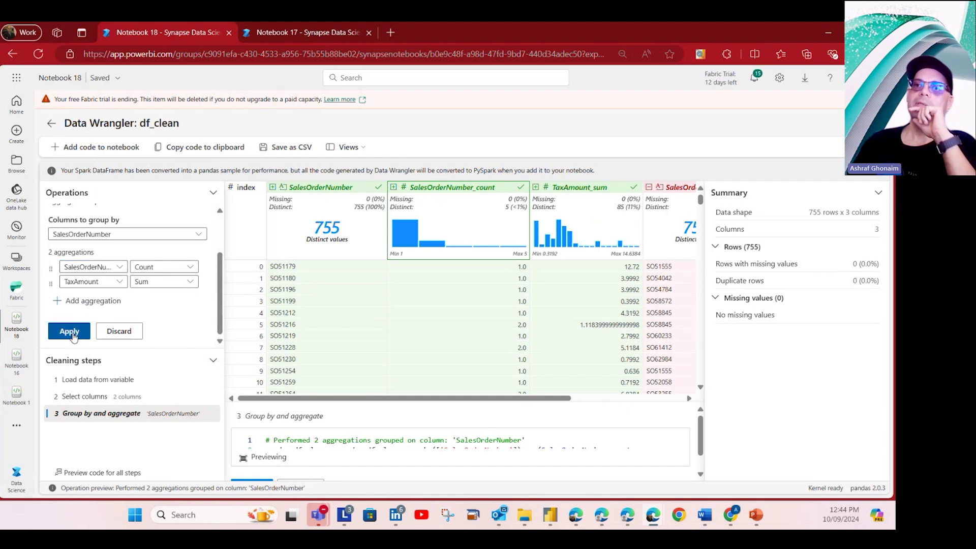
Enlarge the code preview, then sort the aggregated rows by SalesOrderNumber_count in descending order and apply the sort.
scroll(300, 305, down, 3)
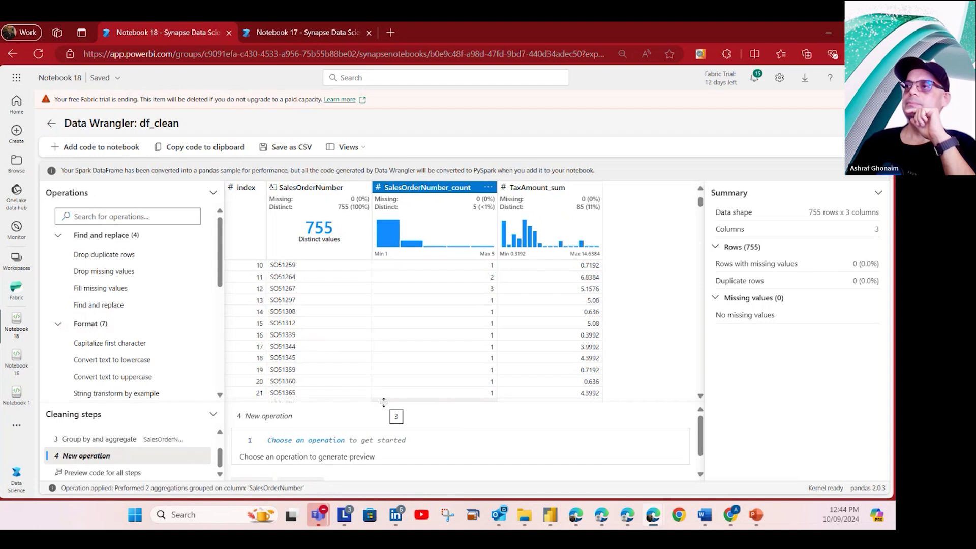
drag(383, 402, 386, 363)
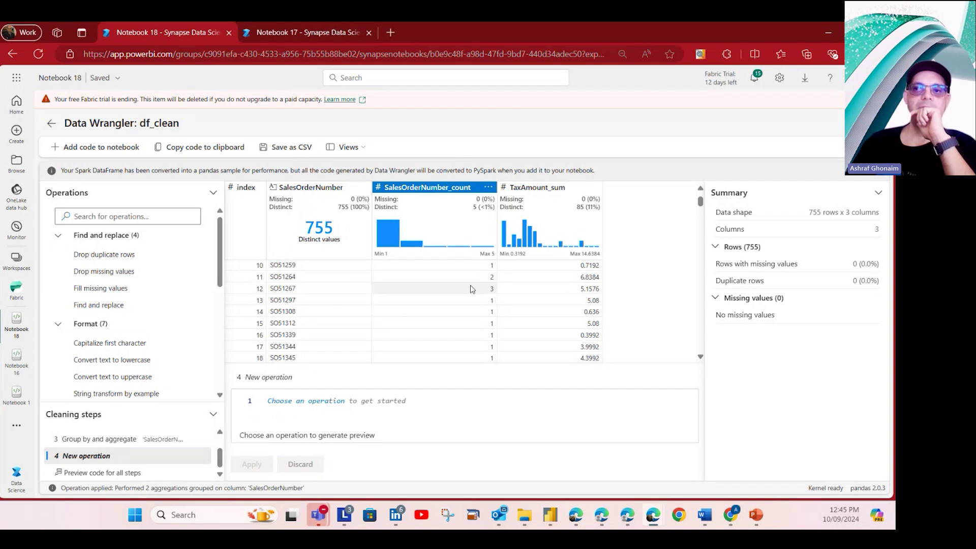
scroll(475, 315, down, 10)
scroll(475, 325, up, 6)
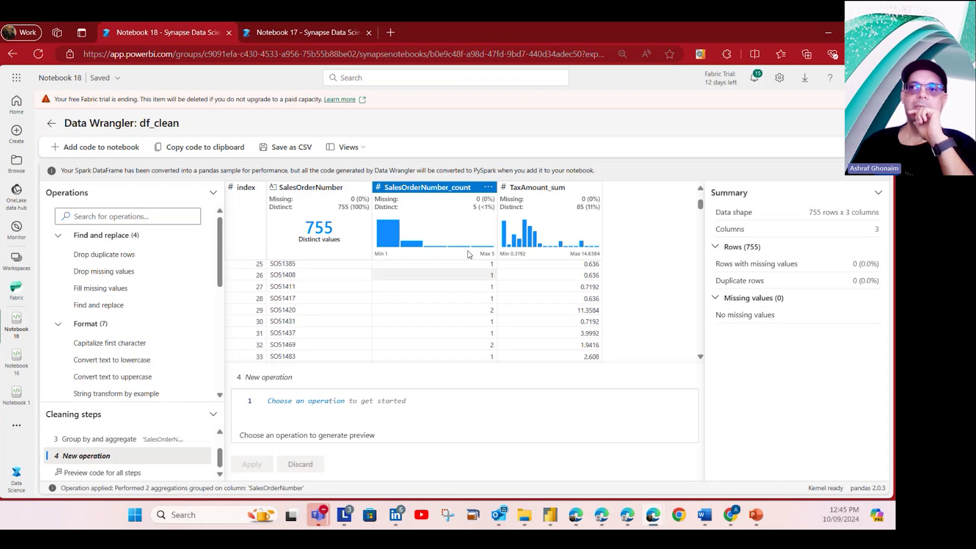
click(487, 188)
click(451, 223)
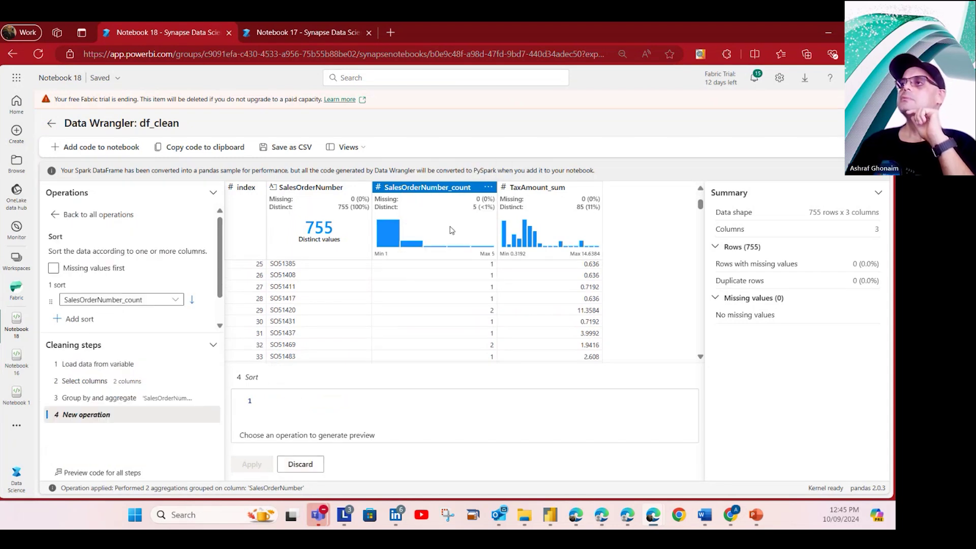
scroll(514, 295, up, 3)
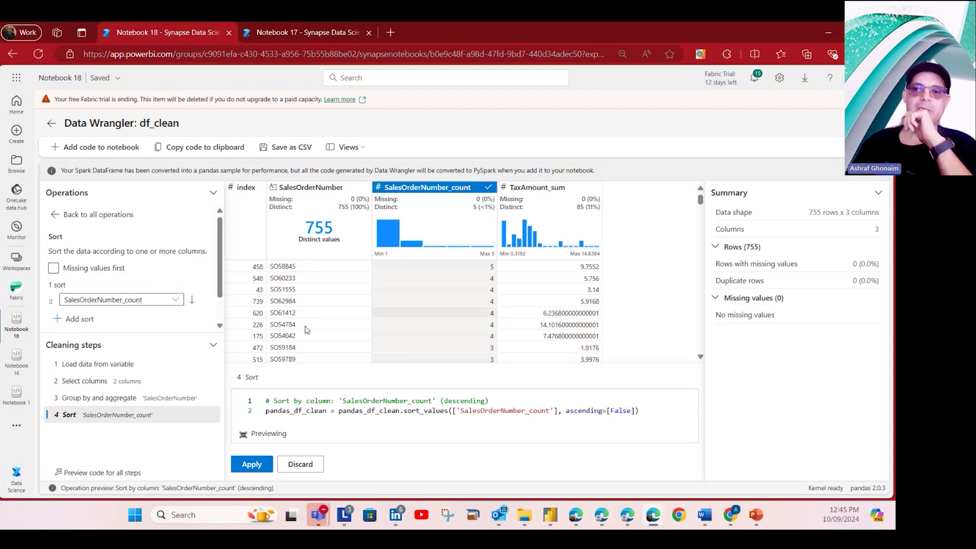
click(244, 467)
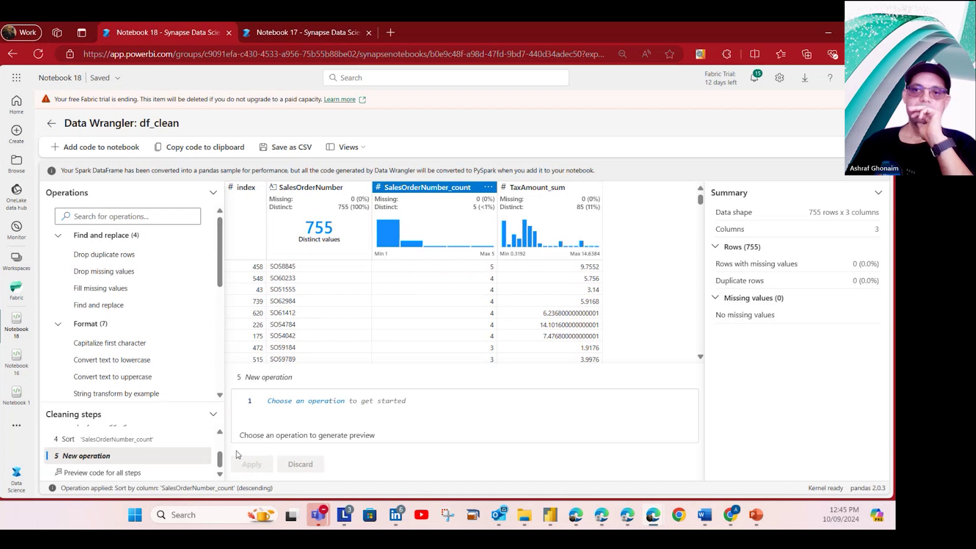
Preview the generated code for all cleaning steps and review it from the df_clean load through the SalesOrderNumber_count sort.
click(112, 474)
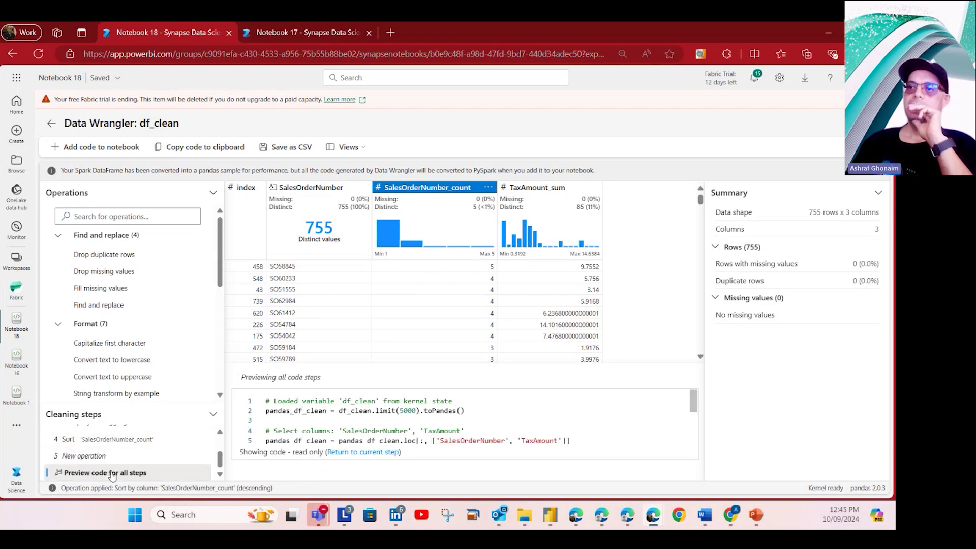
scroll(384, 422, down, 3)
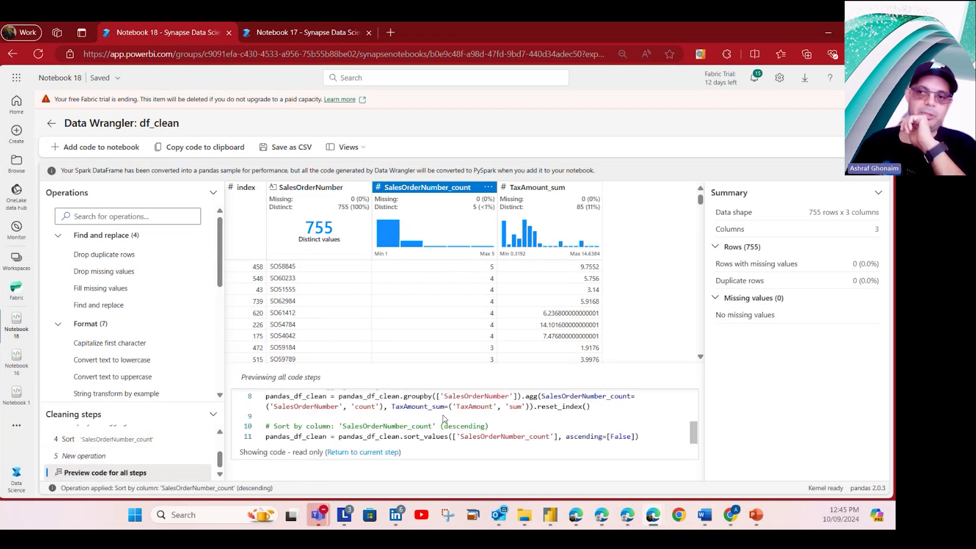
scroll(444, 419, up, 3)
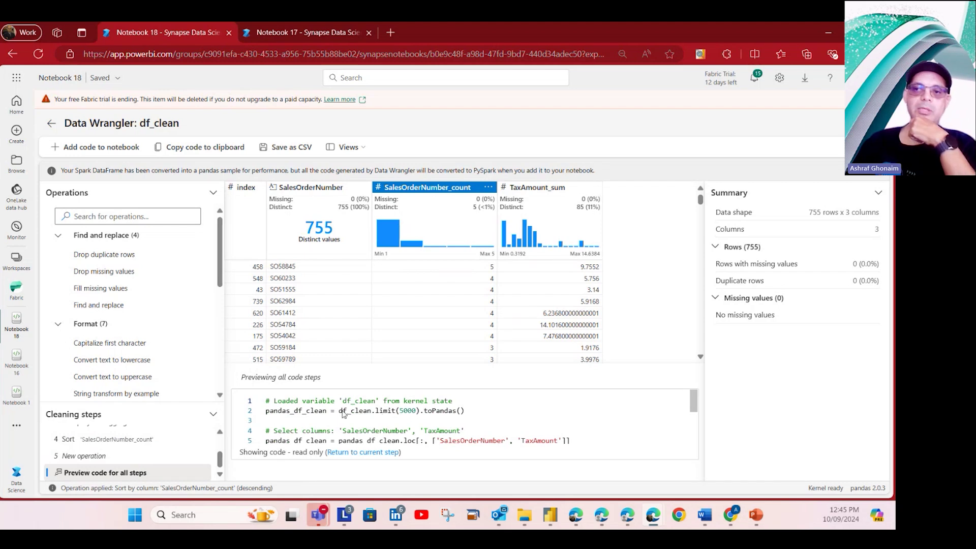
scroll(343, 414, down, 3)
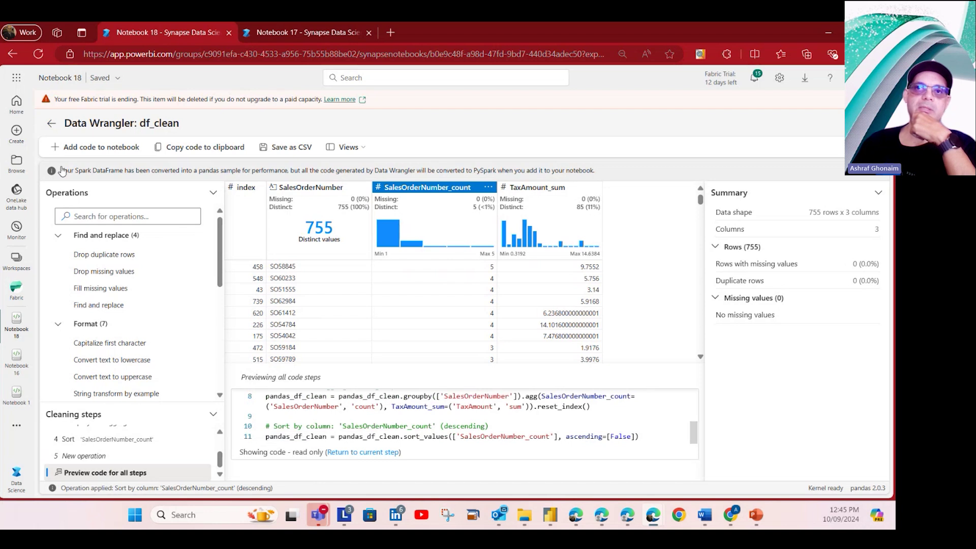
Add the generated PySpark code to the notebook with the option to include pandas code left off.
click(113, 148)
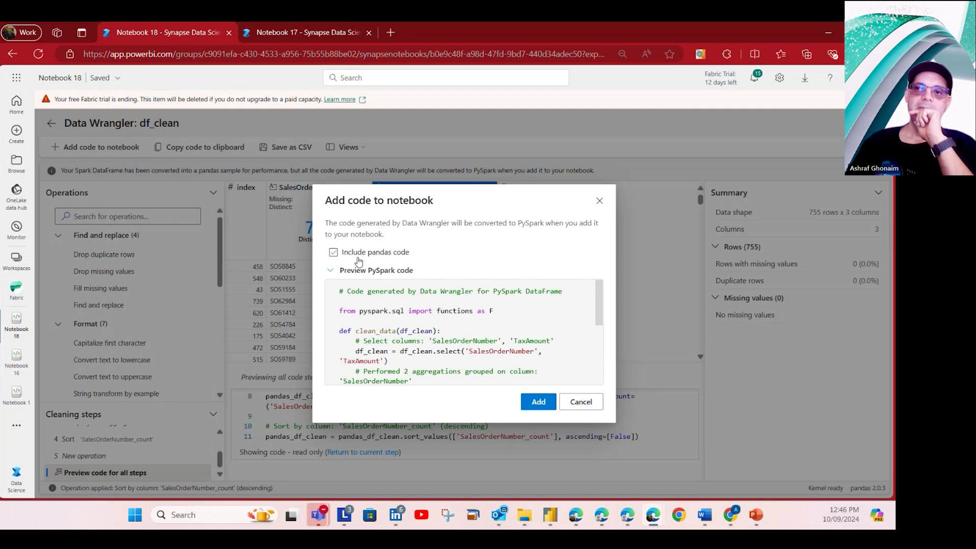
click(334, 252)
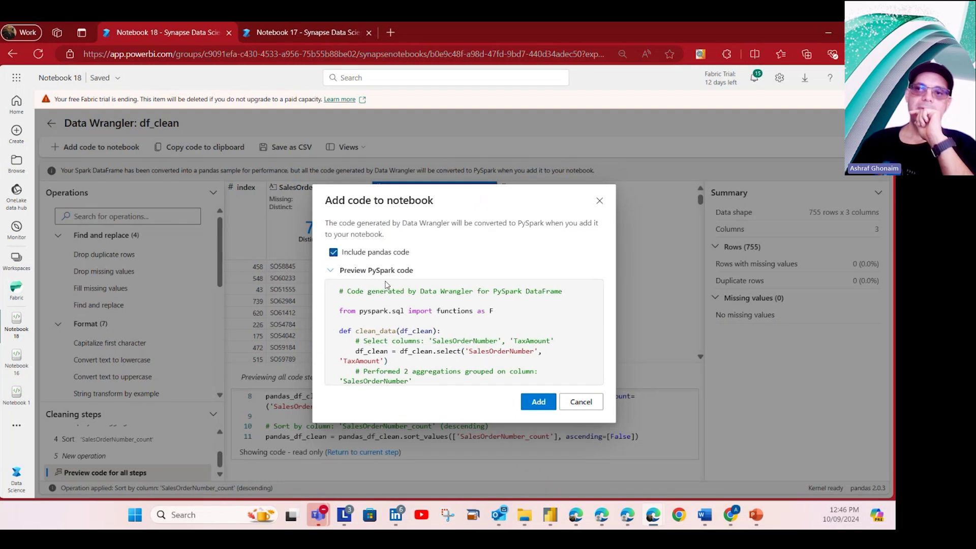
click(334, 252)
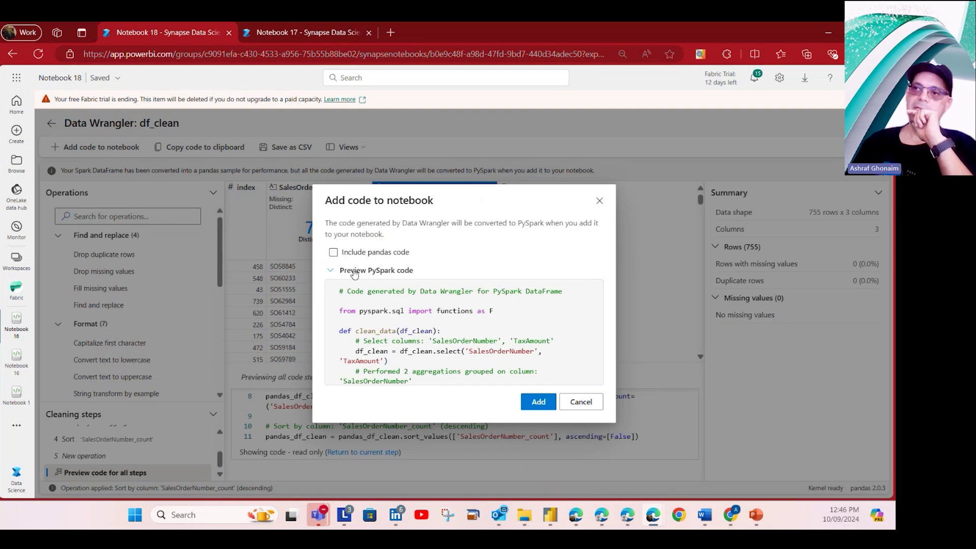
click(525, 407)
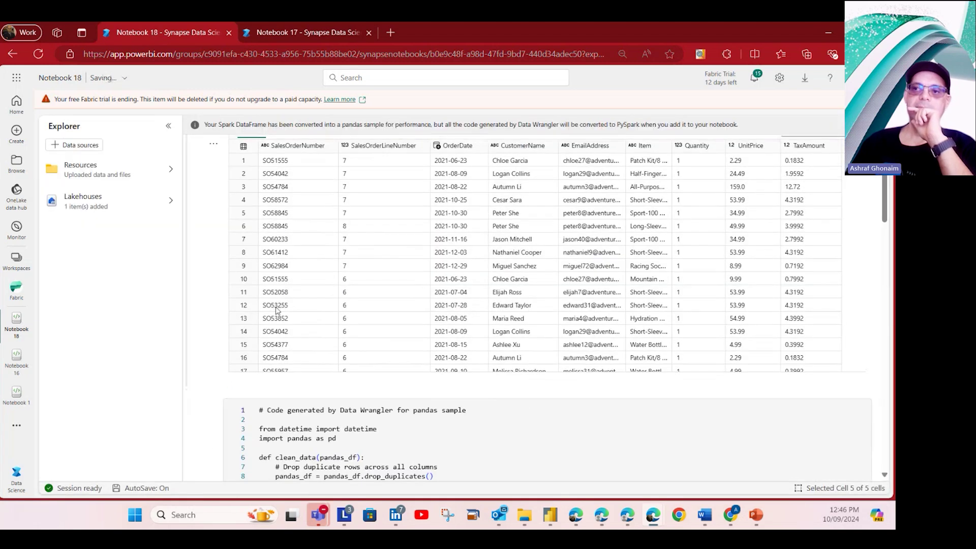
Run the newly added PySpark cell at the end of the notebook that builds and displays df_clean_1.
scroll(266, 308, down, 3)
scroll(281, 350, down, 6)
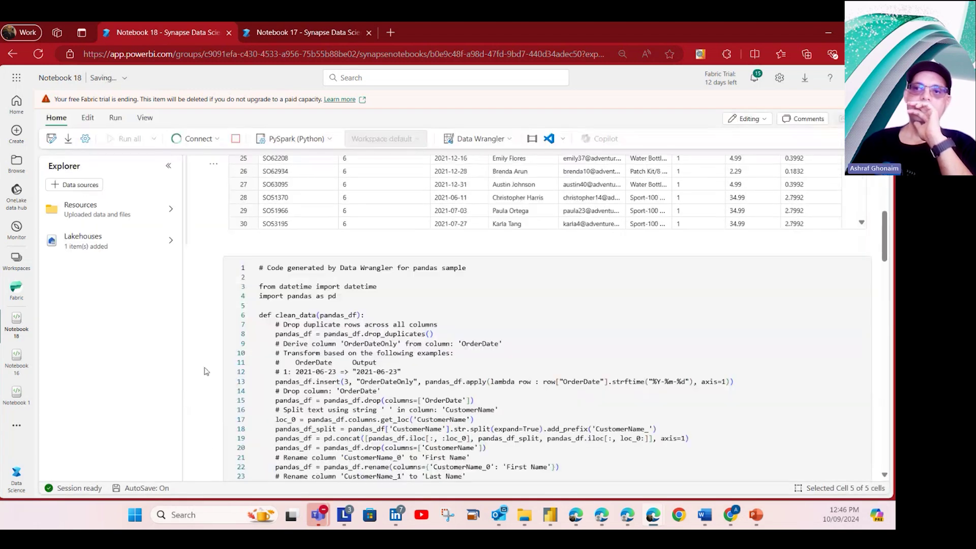
scroll(280, 350, up, 8)
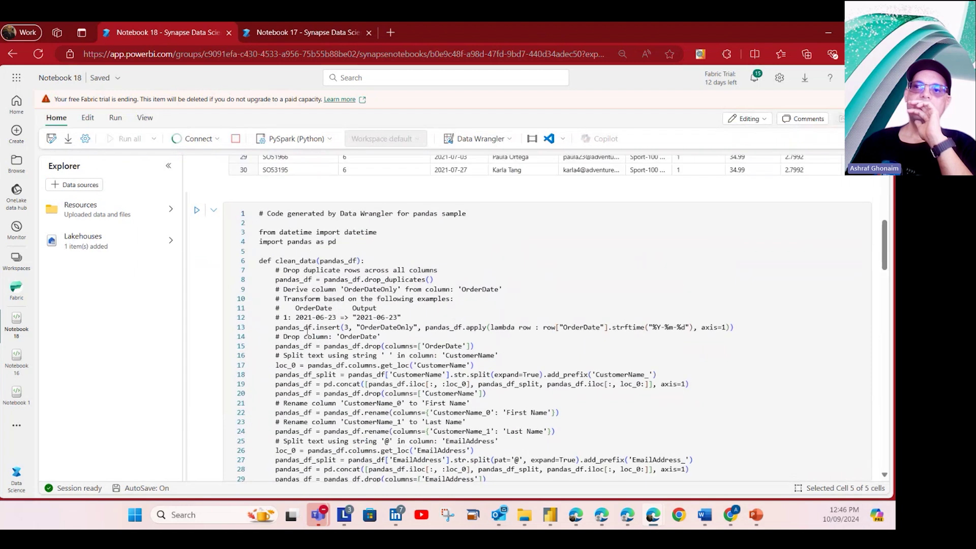
scroll(364, 297, up, 1)
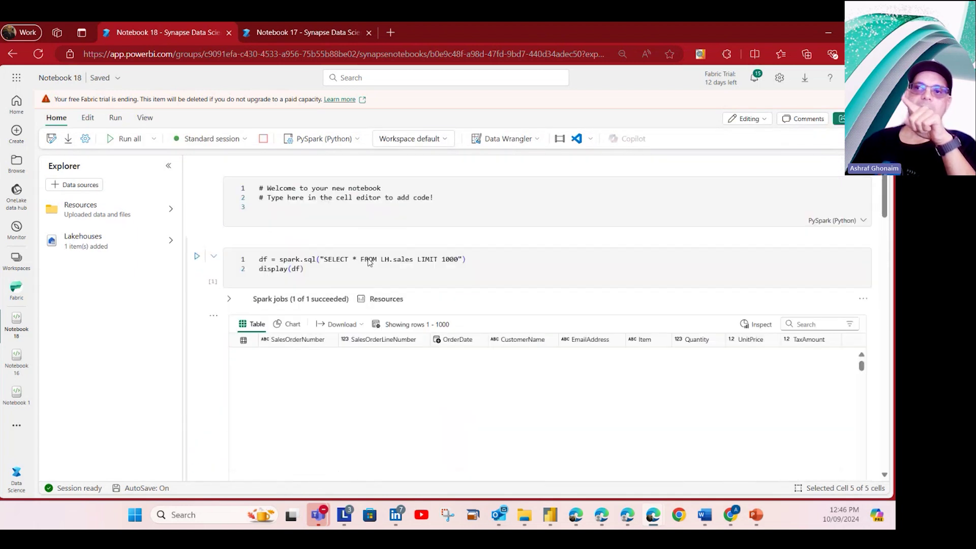
scroll(370, 262, down, 5)
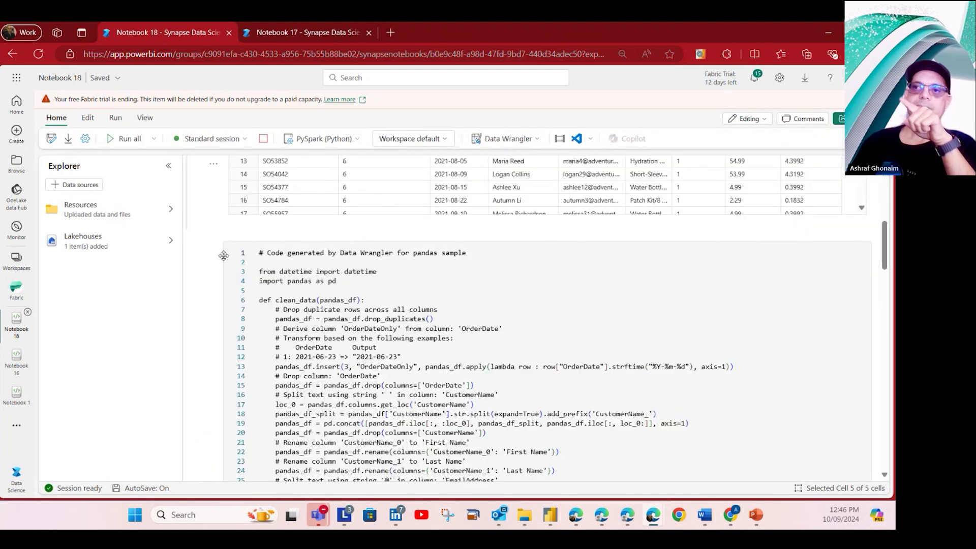
scroll(247, 291, down, 10)
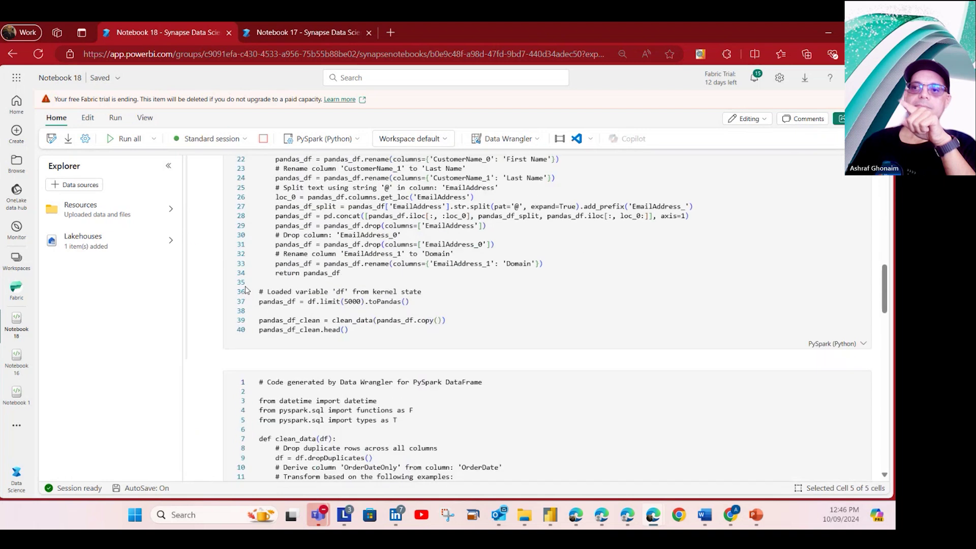
scroll(329, 298, down, 10)
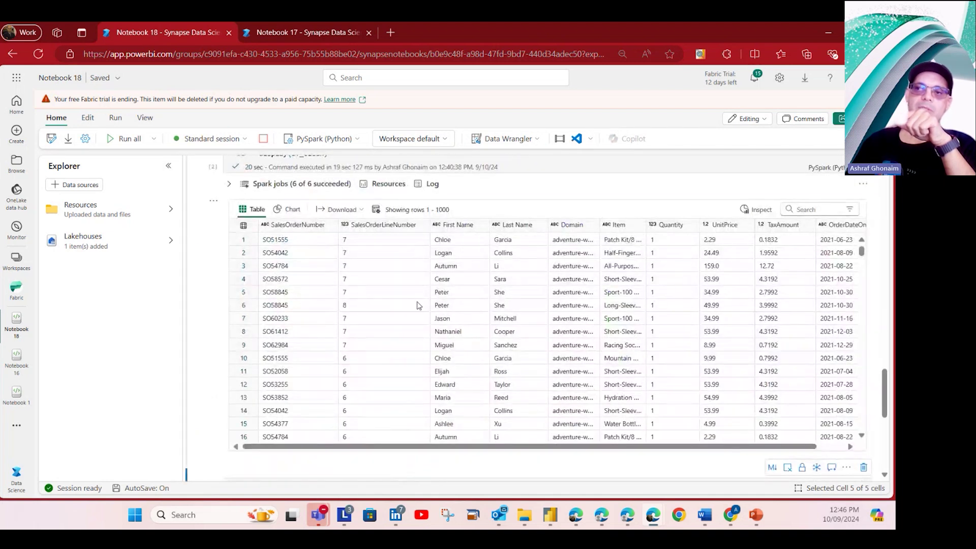
scroll(417, 305, down, 5)
scroll(201, 338, down, 3)
scroll(201, 344, down, 3)
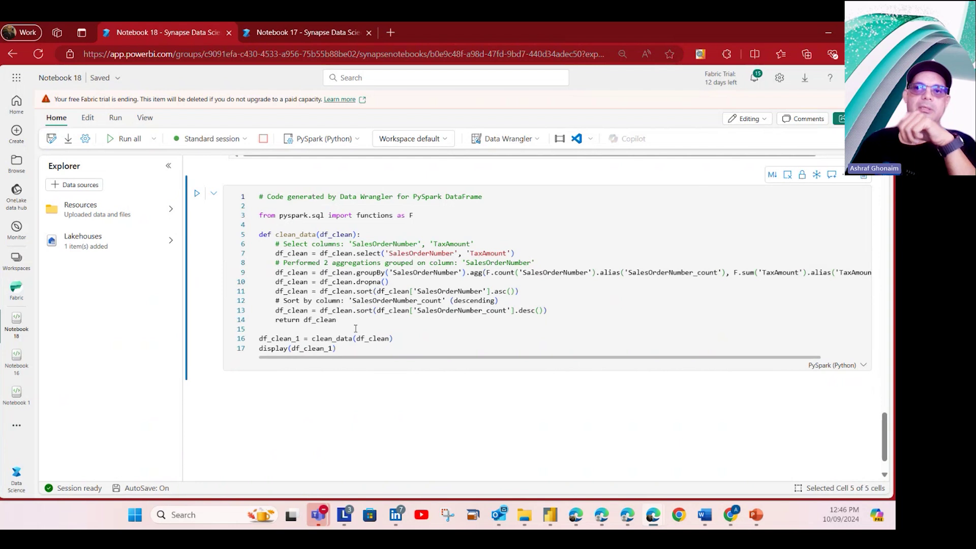
click(198, 194)
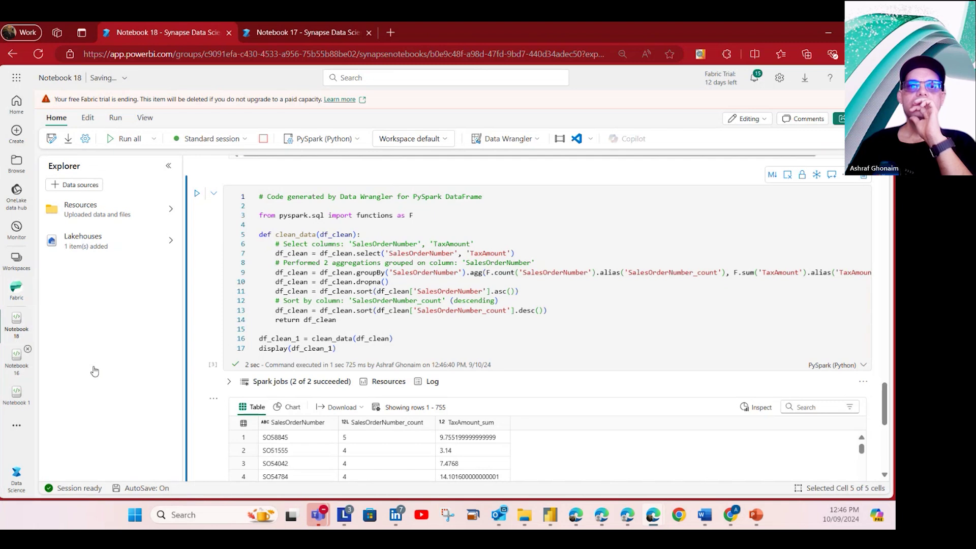
Examine the df_clean_1 output table, comparing SalesOrderNumber_count and TaxAmount_sum for each sales order against the cell's code.
scroll(509, 399, down, 2)
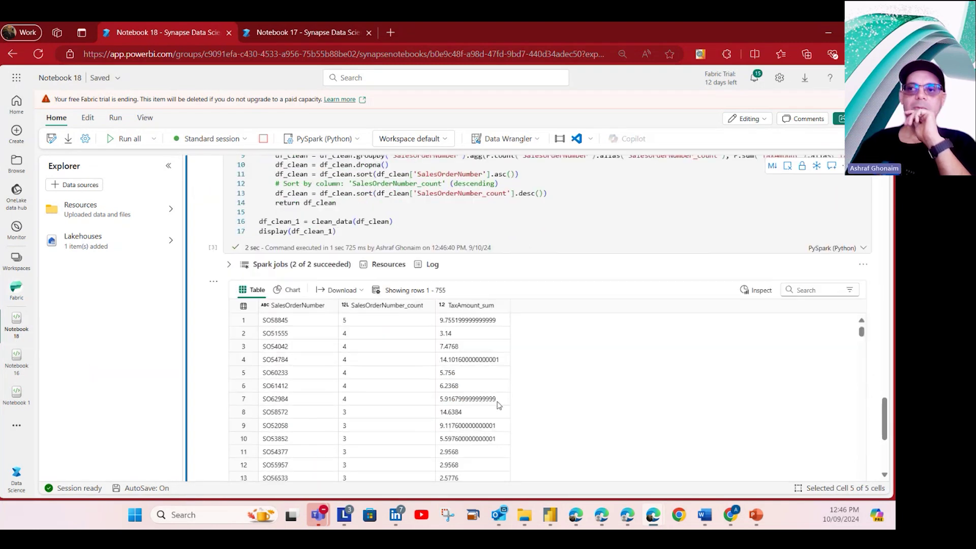
scroll(390, 427, down, 4)
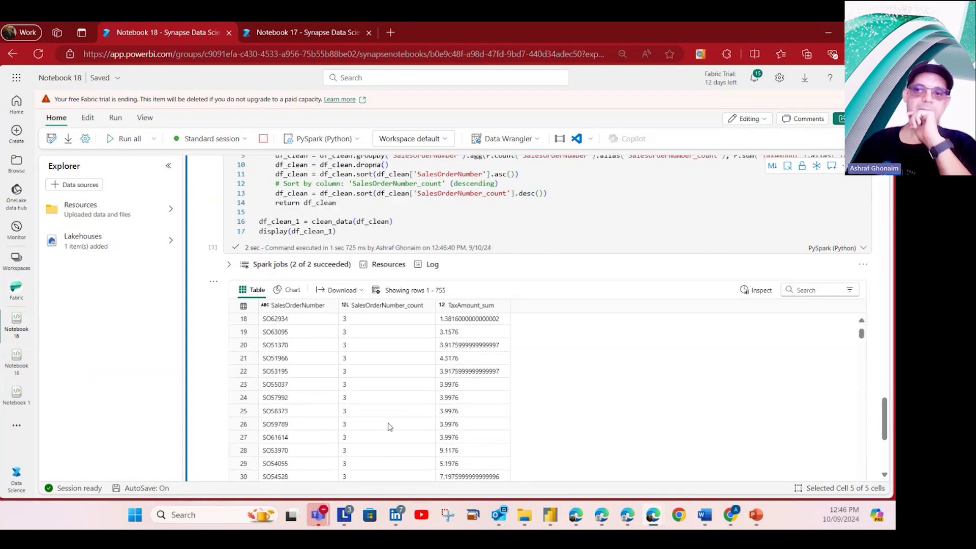
scroll(390, 427, up, 8)
scroll(390, 427, down, 3)
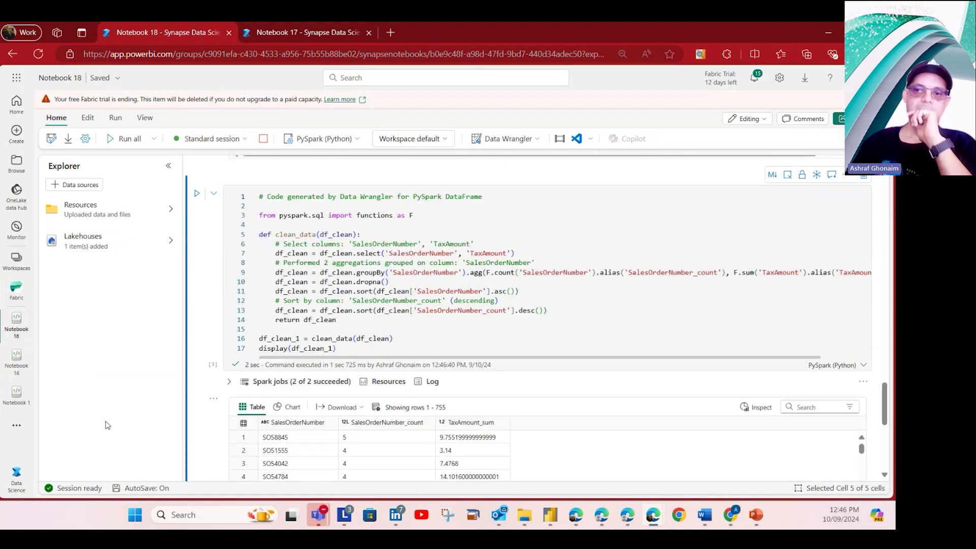
scroll(200, 428, down, 3)
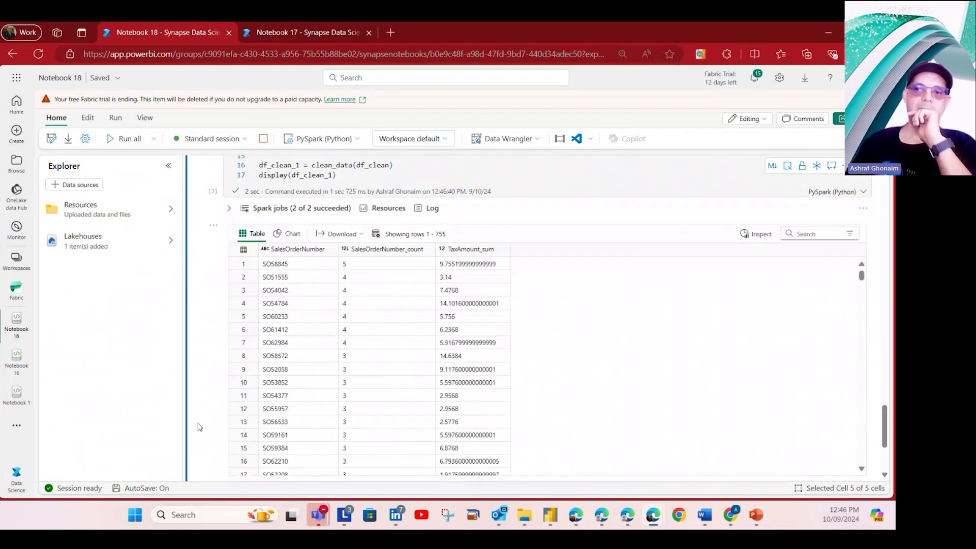
scroll(199, 424, down, 3)
scroll(412, 376, up, 3)
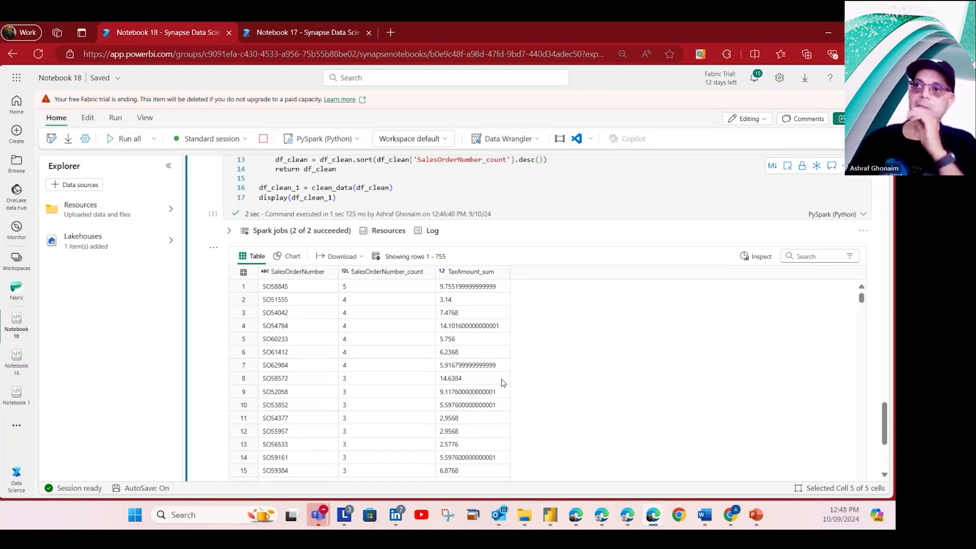
mouse_move(754, 516)
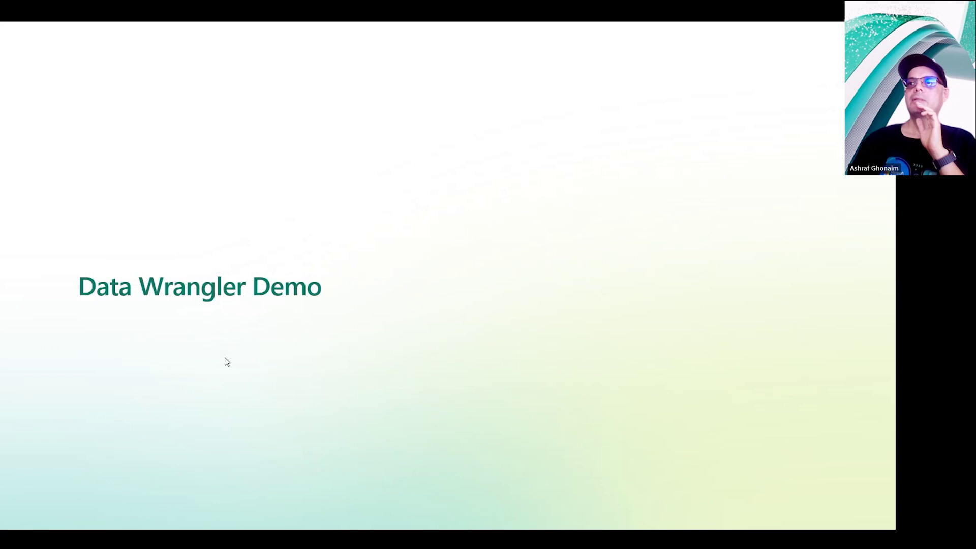
click(227, 362)
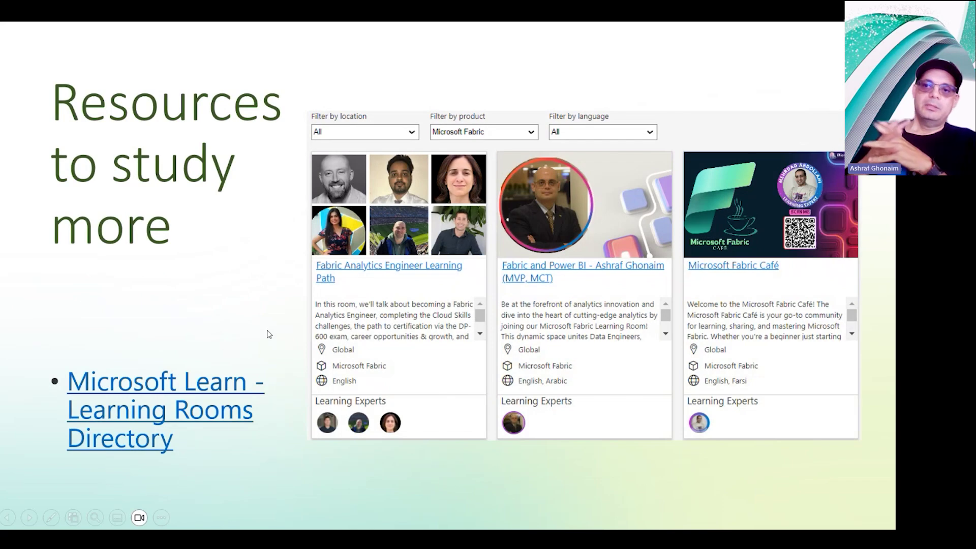